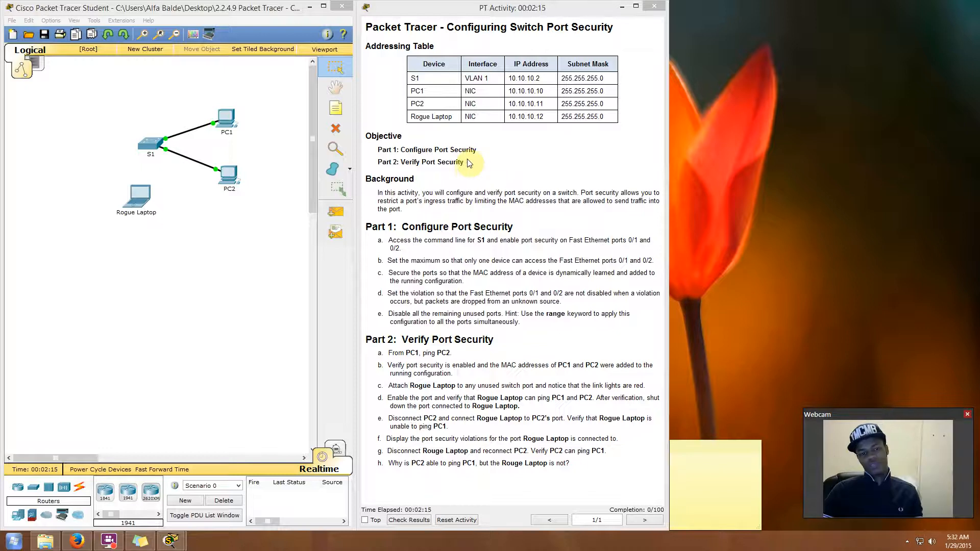
# - Review the activity's objectives and Part 1 instruction a about enabling port security on S1's Fast Ethernet ports 0/1 and 0/2
pyautogui.moveTo(468, 163); pyautogui.dragTo(404, 164)
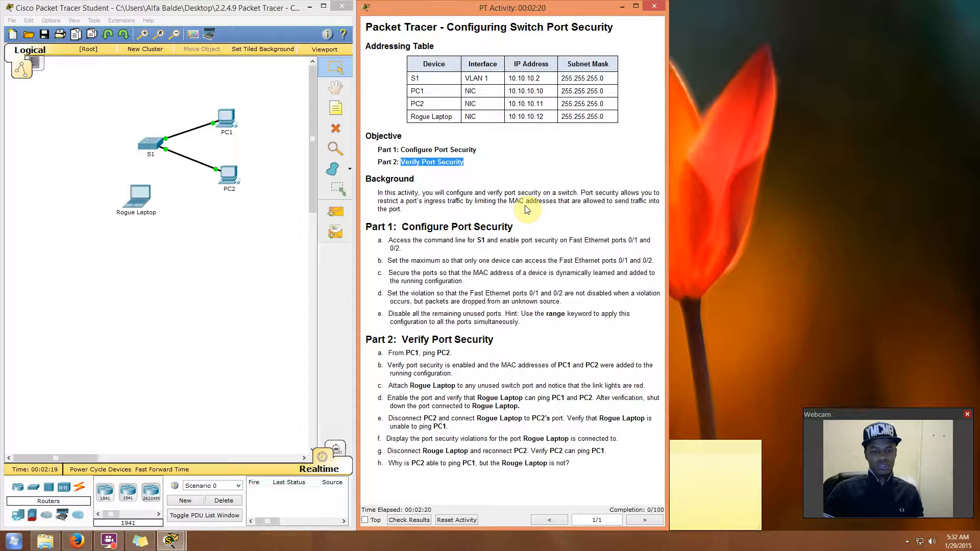
pyautogui.click(462, 223)
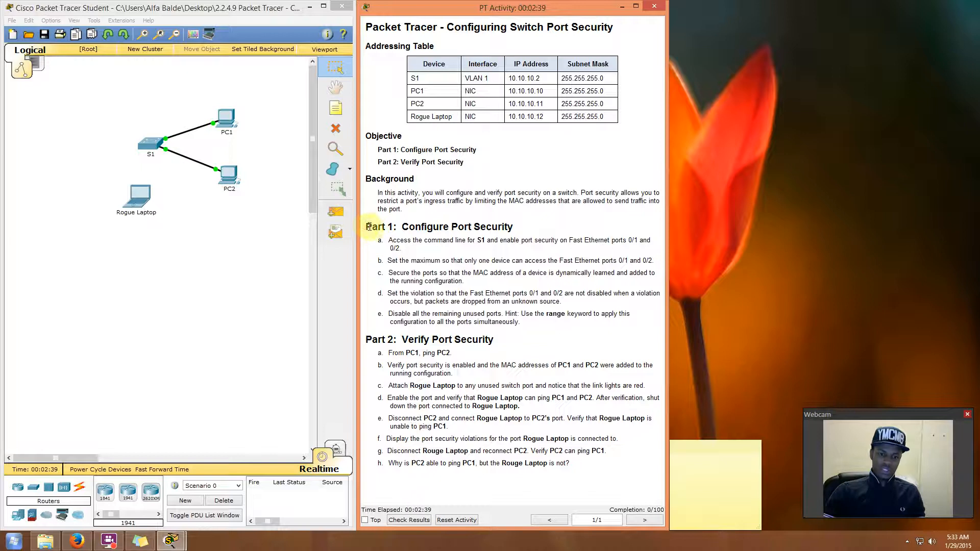
pyautogui.moveTo(367, 226); pyautogui.dragTo(543, 224)
pyautogui.click(394, 258)
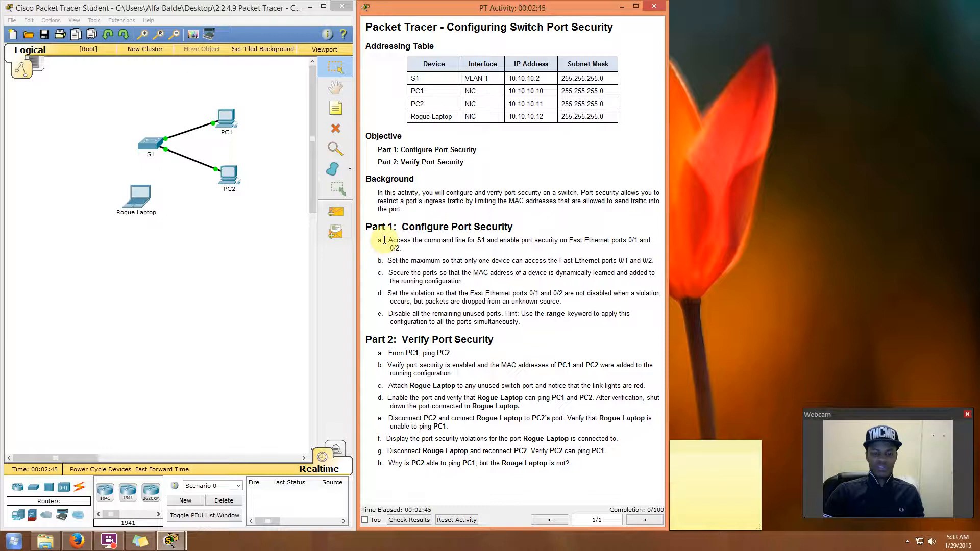
pyautogui.moveTo(384, 240); pyautogui.dragTo(404, 250)
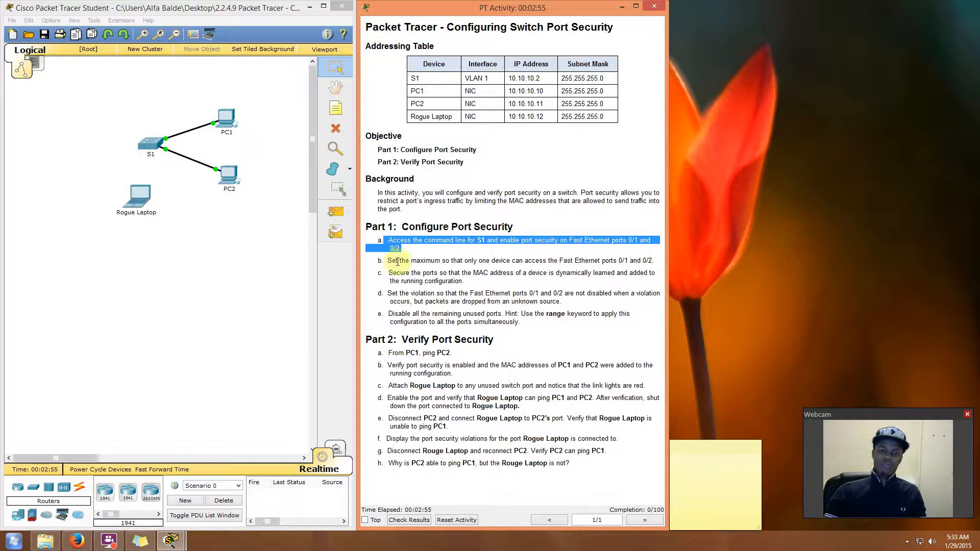
# - Open switch S1's command line interface, with its device window moved clear of the instructions and enlarged
pyautogui.click(270, 257)
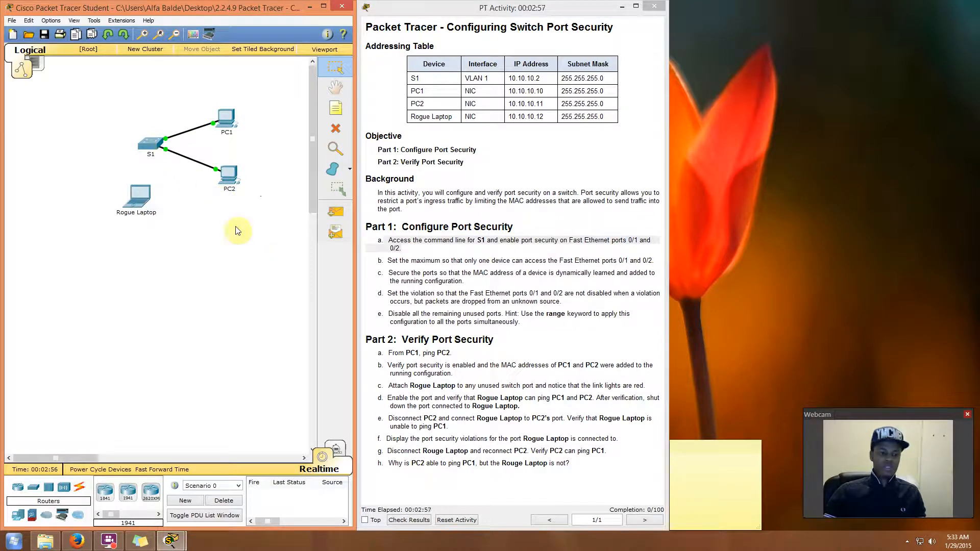
pyautogui.click(151, 150)
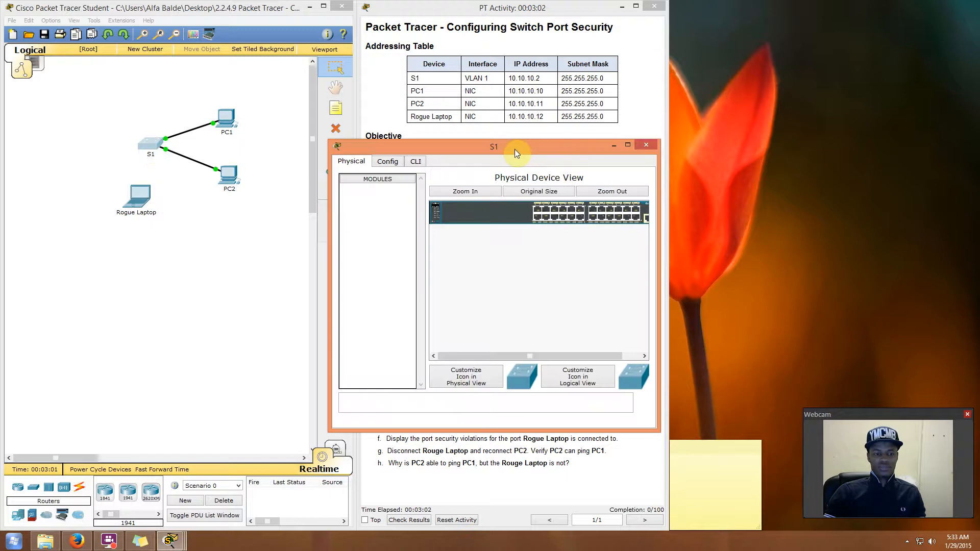
pyautogui.moveTo(515, 149); pyautogui.dragTo(832, 15)
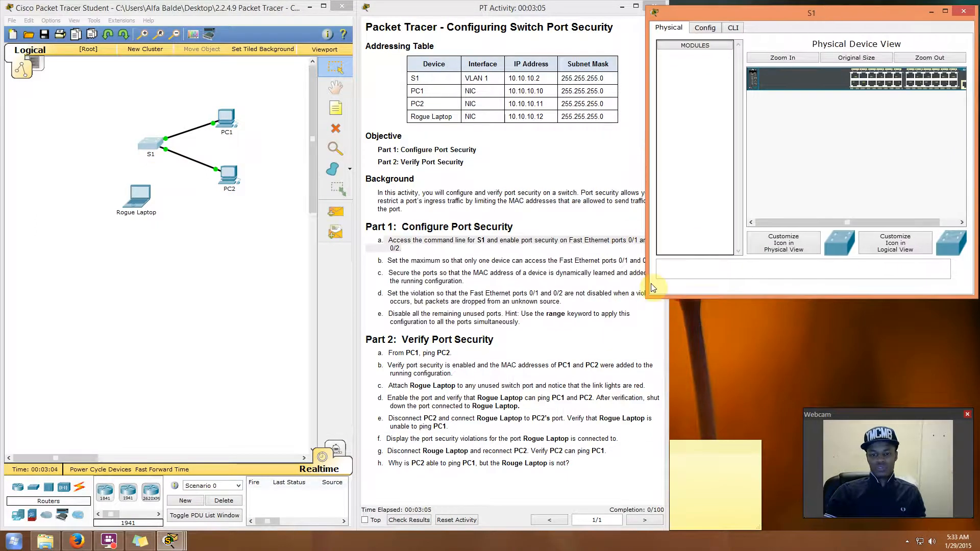
pyautogui.moveTo(647, 297); pyautogui.dragTo(659, 401)
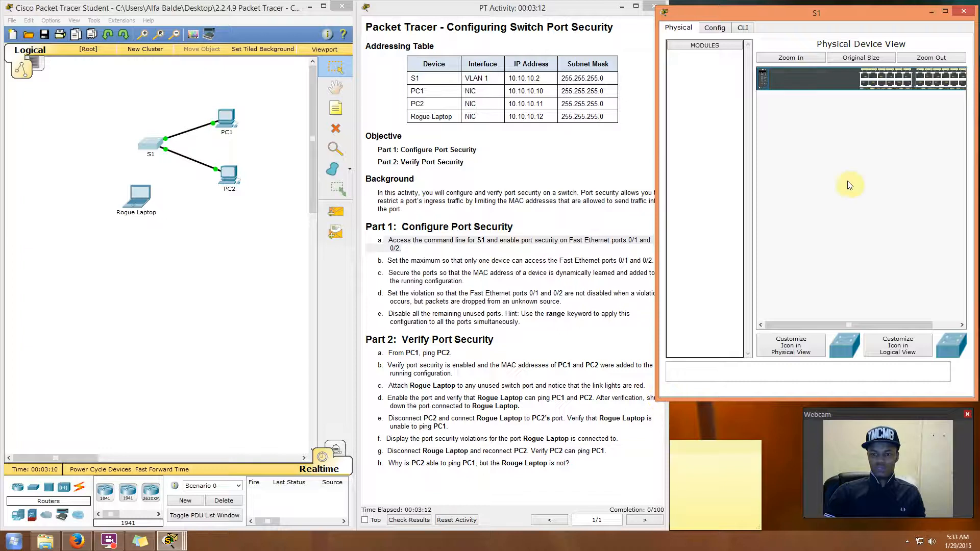
pyautogui.click(748, 27)
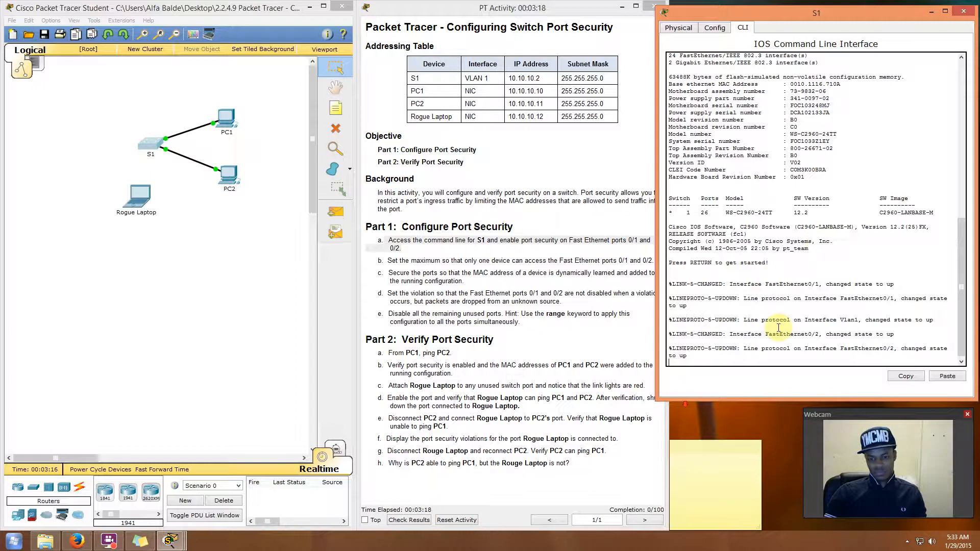
# - Enter privileged mode on S1 with en, and enter global configuration mode with config t
pyautogui.press('Return')
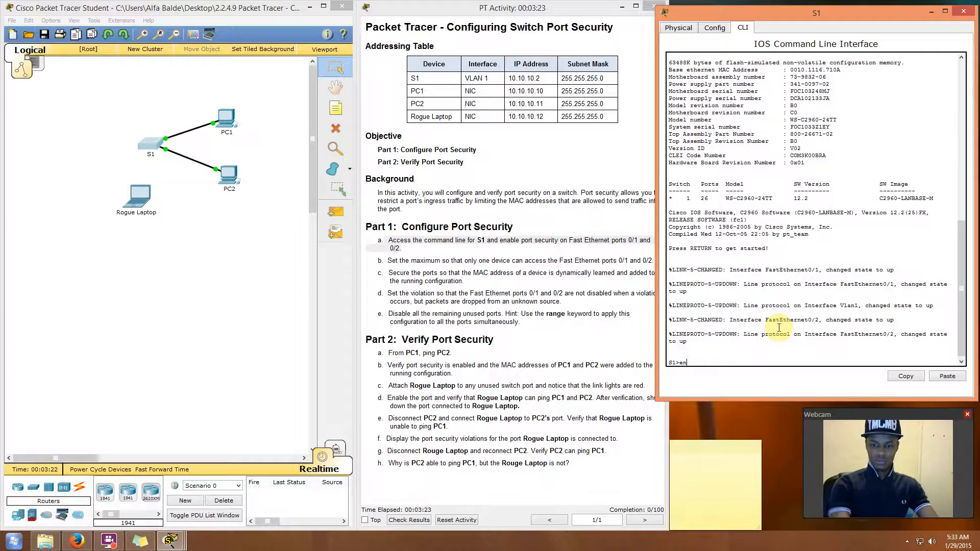
pyautogui.press('Return')
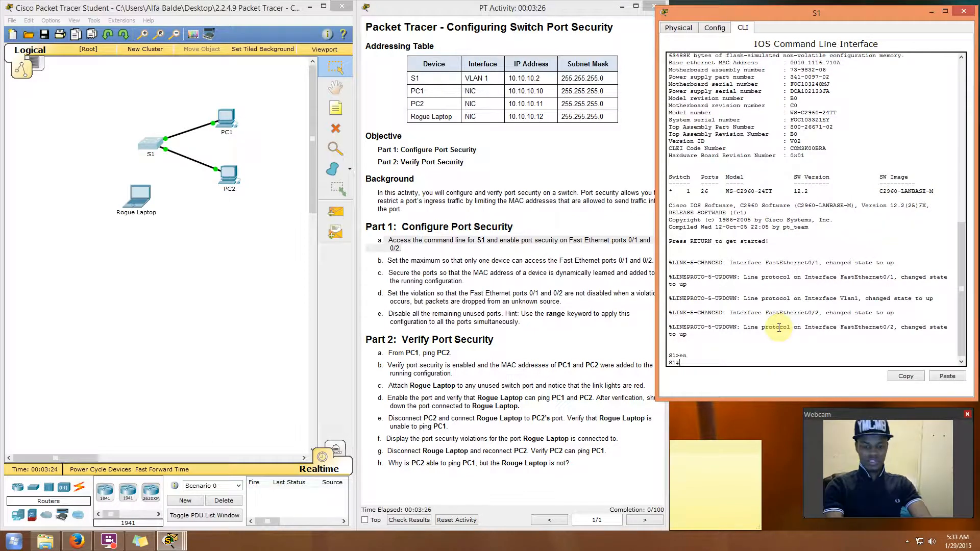
pyautogui.write('config t')
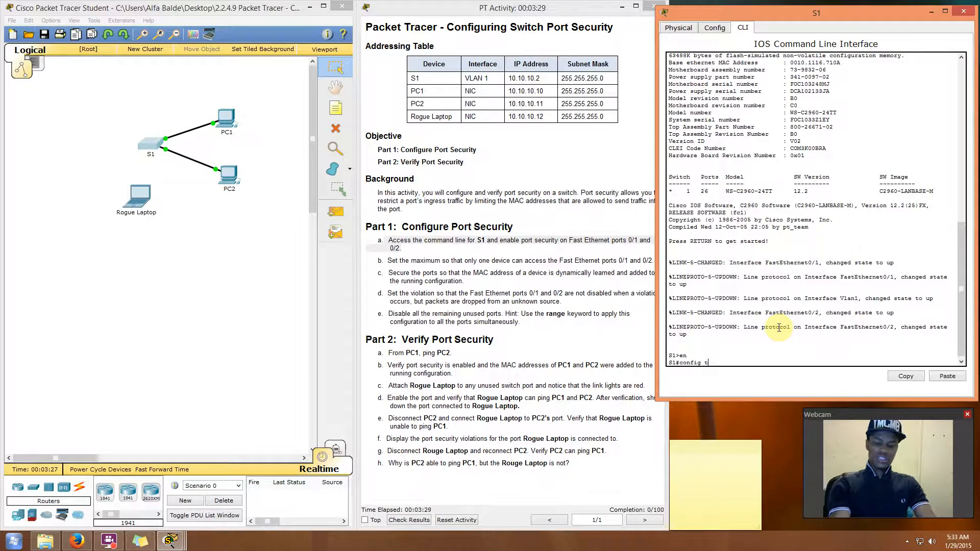
pyautogui.press('Return')
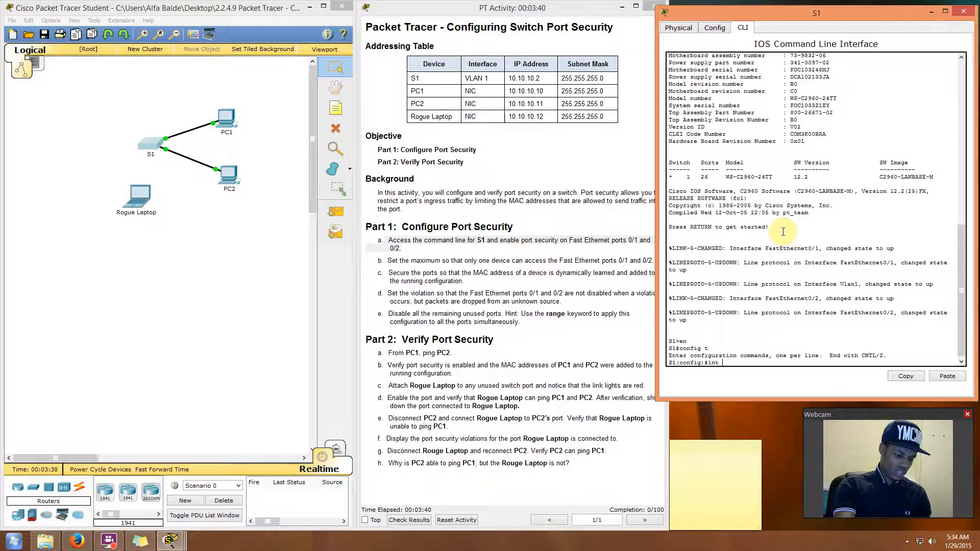
# - Select the interface range fa0/1-2 on S1 and enable port security on it with switchport port-security
pyautogui.write('nge fa0/1-2')
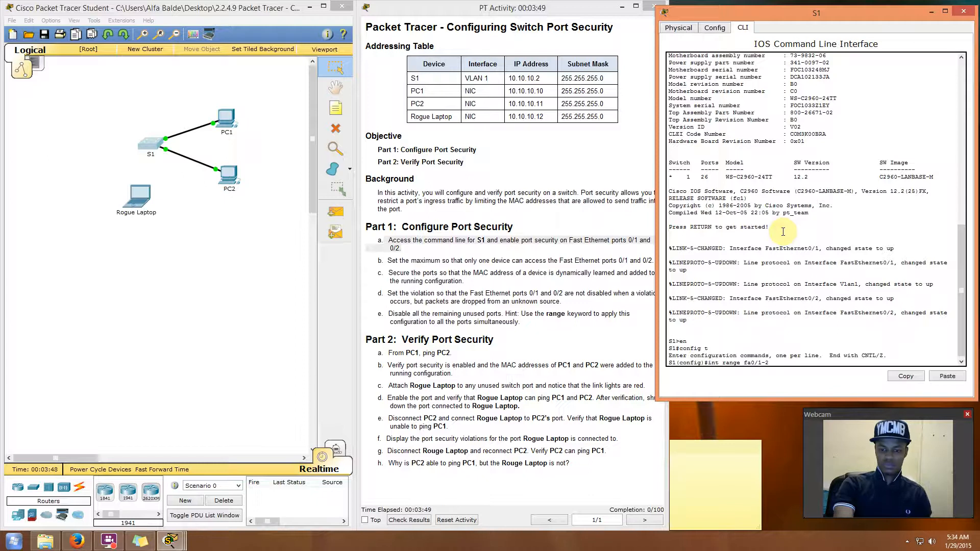
pyautogui.press('Return')
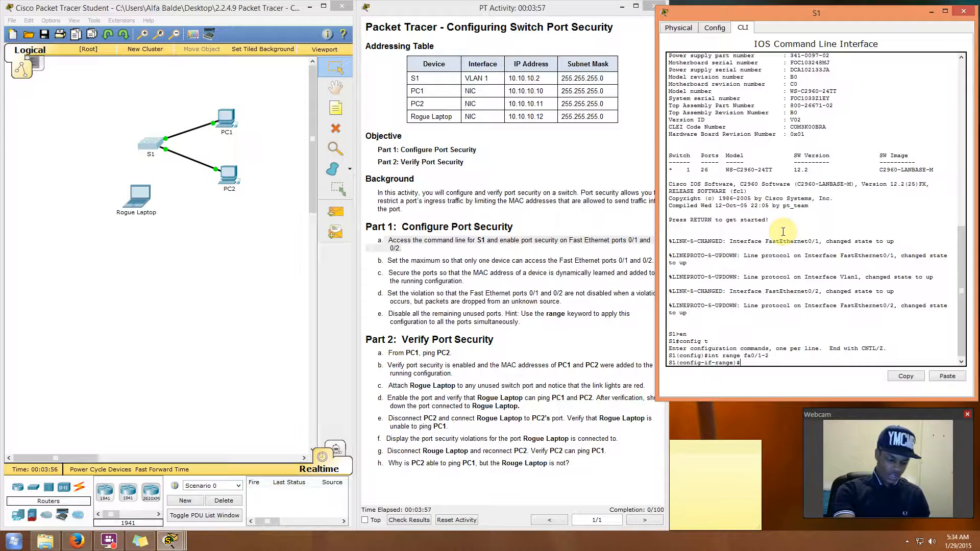
pyautogui.write('sh')
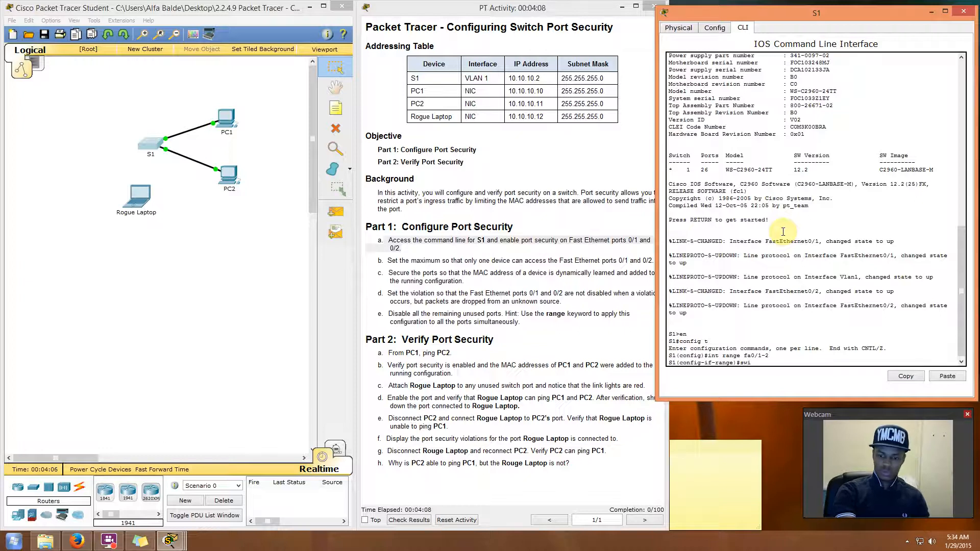
pyautogui.write('hport')
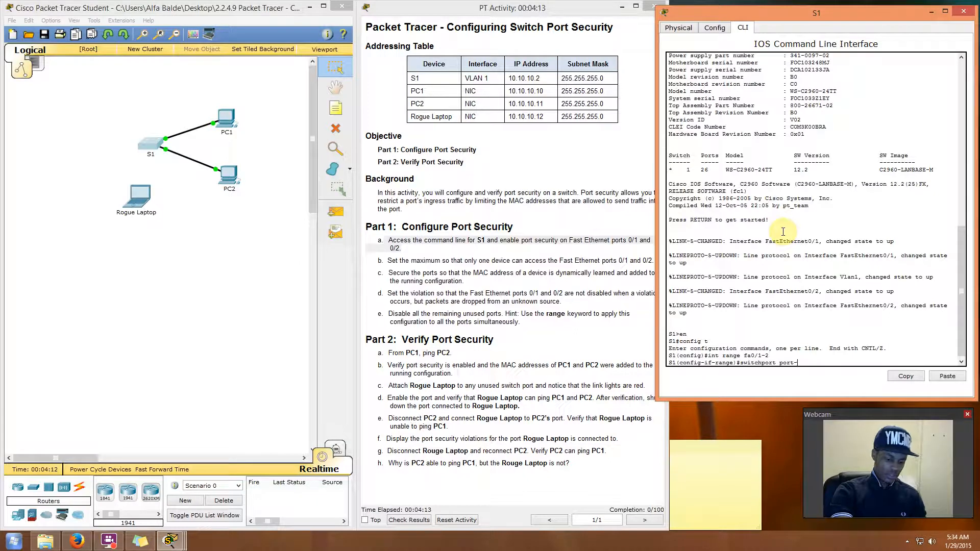
pyautogui.write(' port-se')
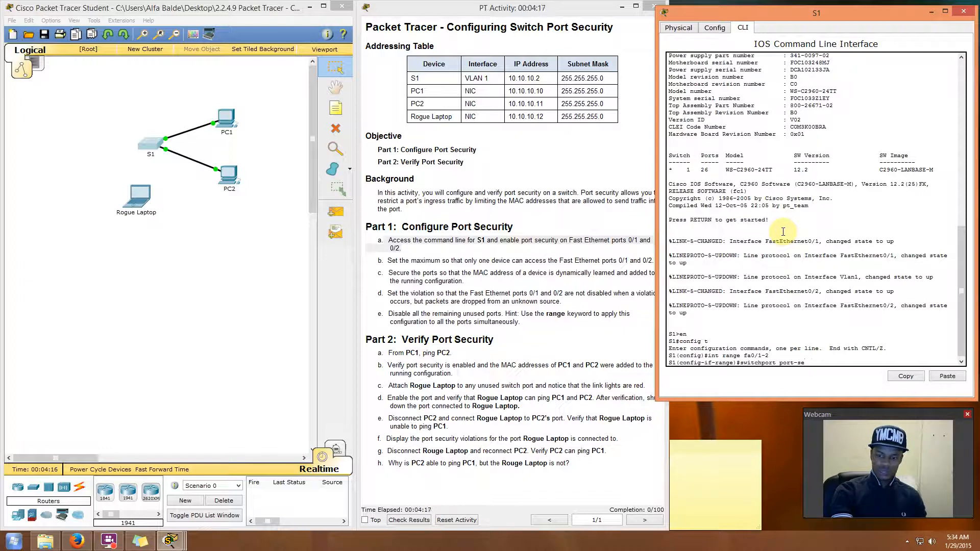
pyautogui.write('ucirtyurity')
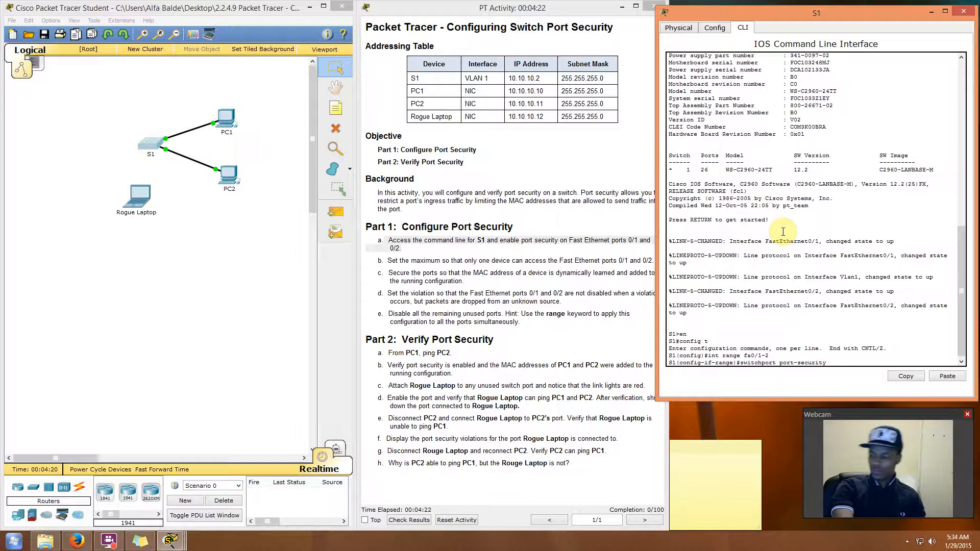
pyautogui.press('Return')
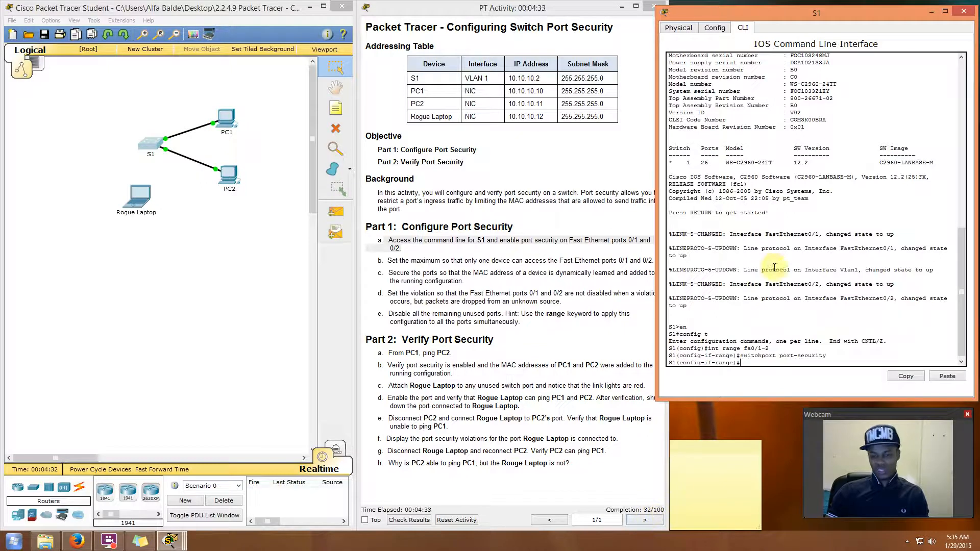
# - Following instruction b, limit ports fa0/1-2 to one device each with switchport port-security maximum 1
pyautogui.click(433, 253)
pyautogui.click(389, 259)
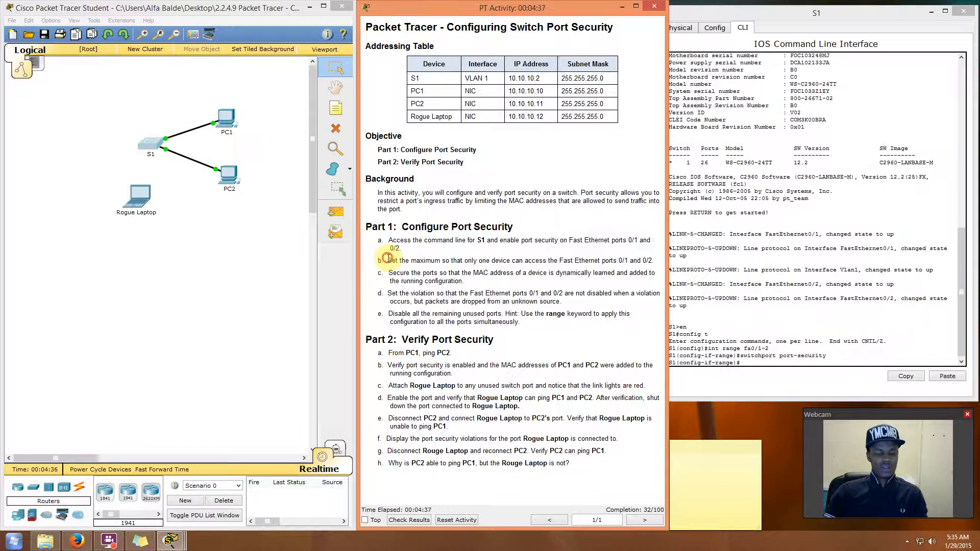
pyautogui.moveTo(389, 259); pyautogui.dragTo(664, 257)
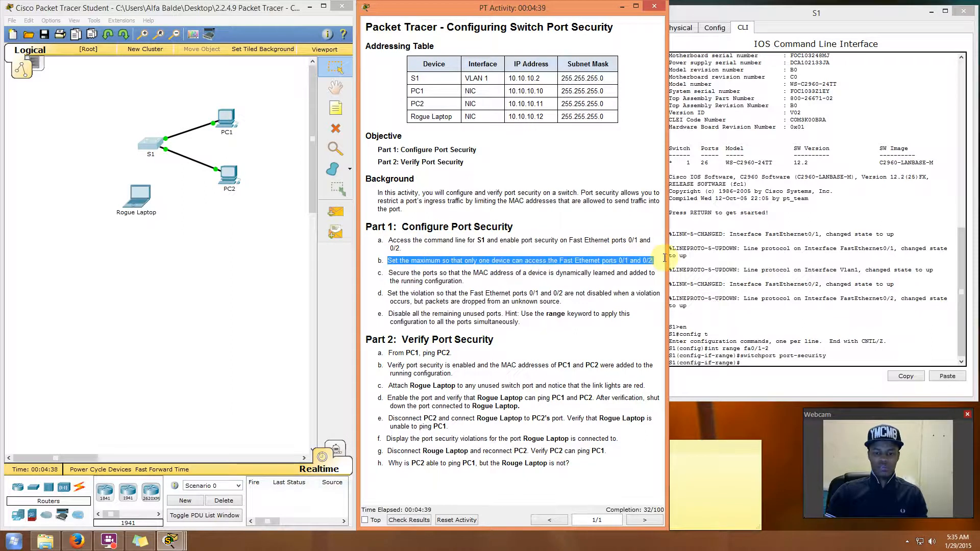
pyautogui.click(759, 363)
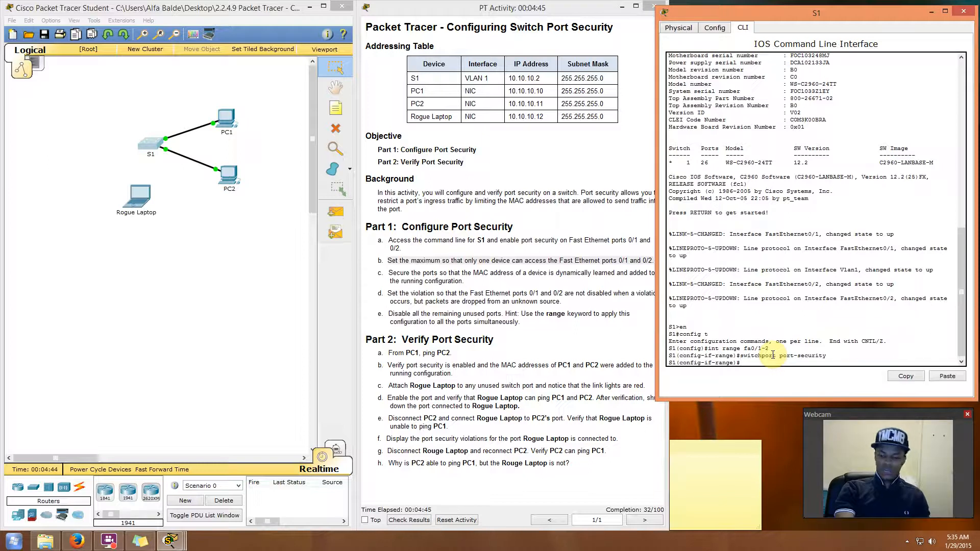
pyautogui.press('Up')
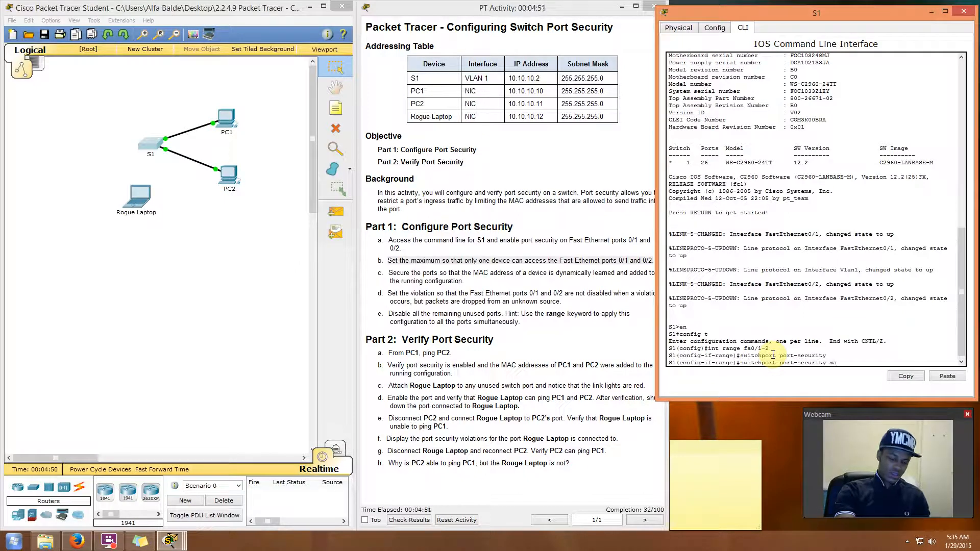
pyautogui.write('maximum')
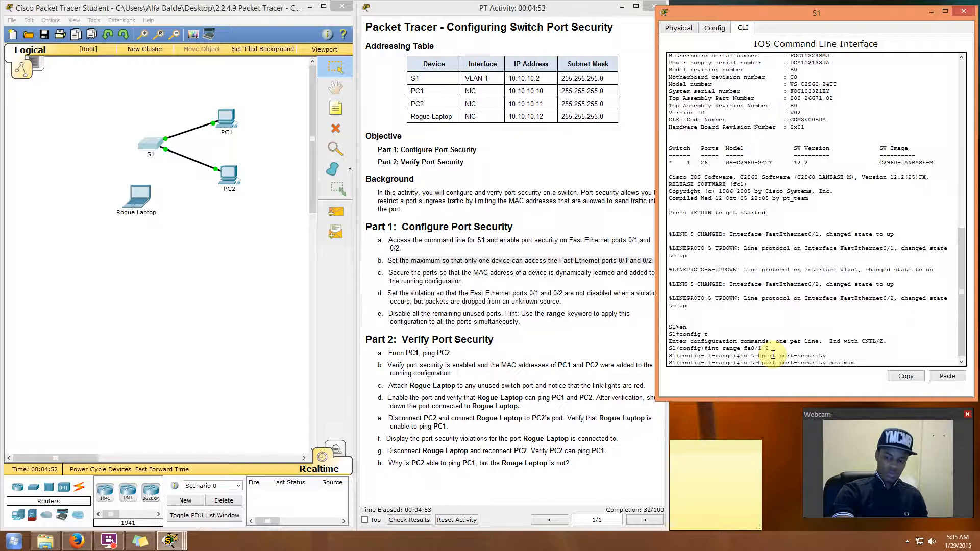
pyautogui.click(397, 268)
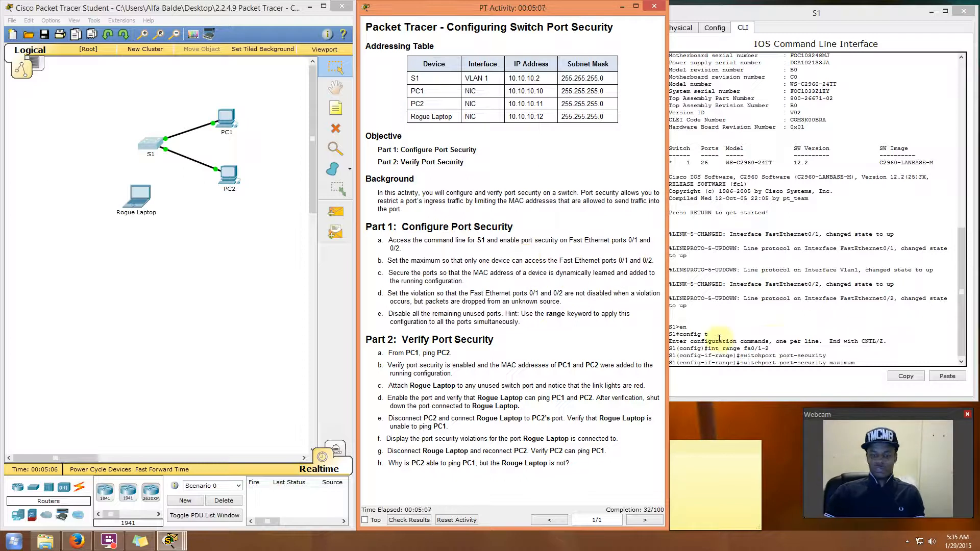
pyautogui.click(210, 204)
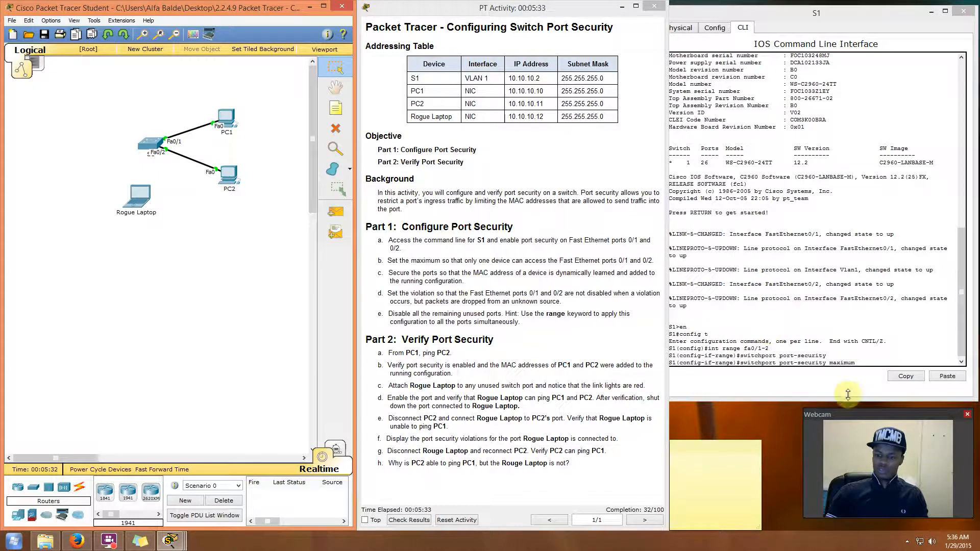
pyautogui.click(858, 358)
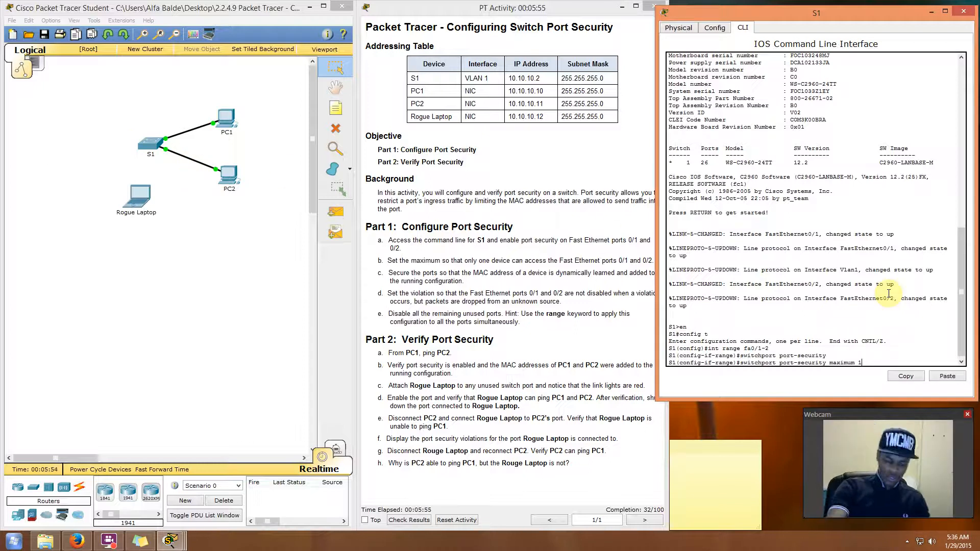
pyautogui.press('Return')
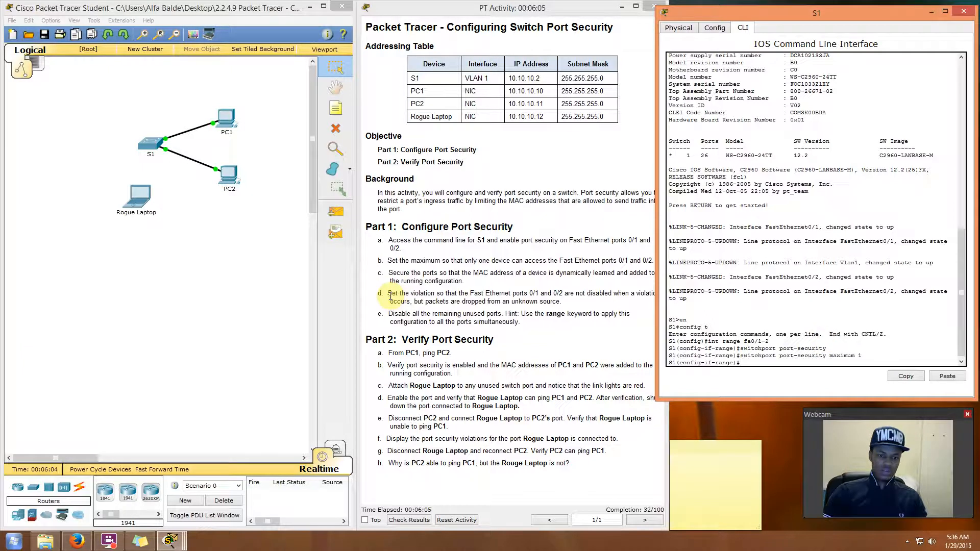
# - Following instruction c, make ports fa0/1-2 learn MAC addresses dynamically with switchport port-security mac-address sticky
pyautogui.moveTo(389, 295); pyautogui.dragTo(402, 294)
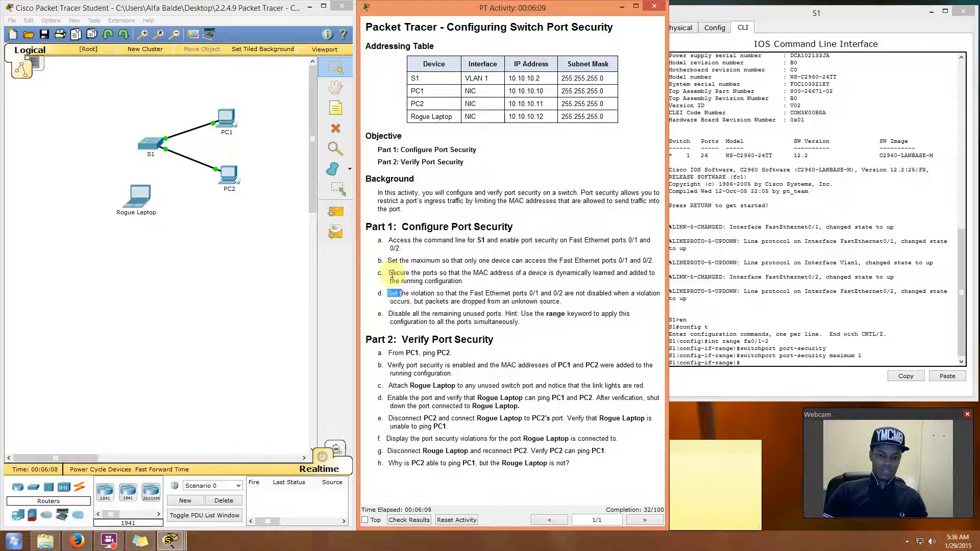
pyautogui.tripleClick(391, 274)
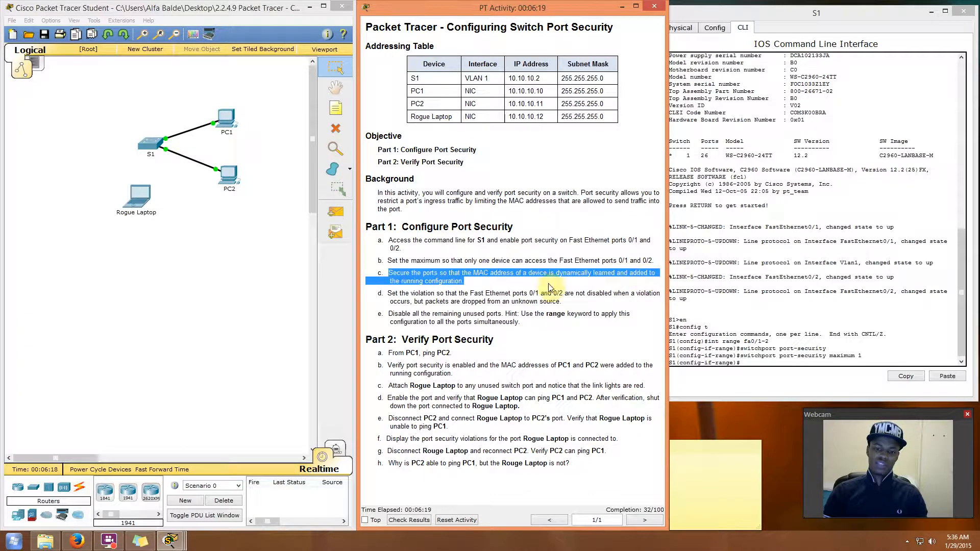
pyautogui.click(756, 363)
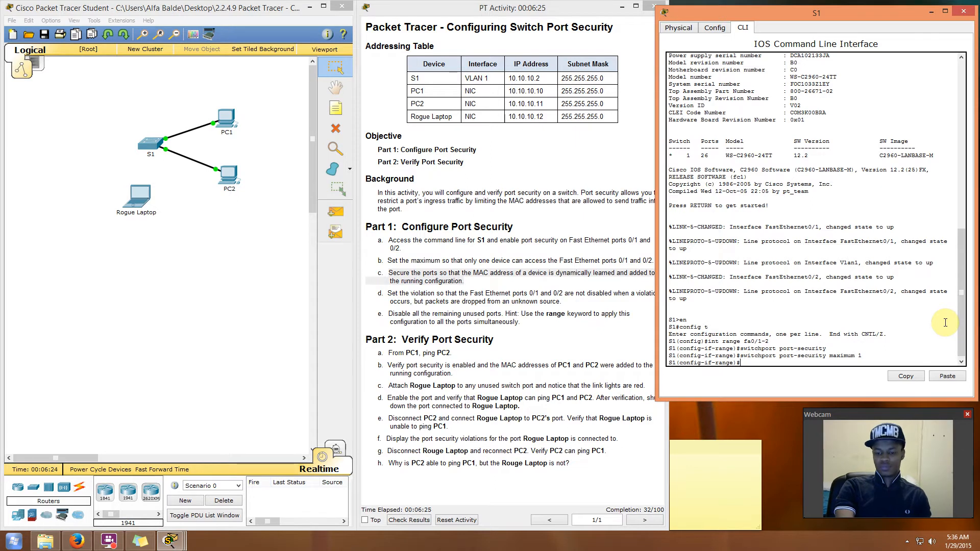
pyautogui.press('Up')
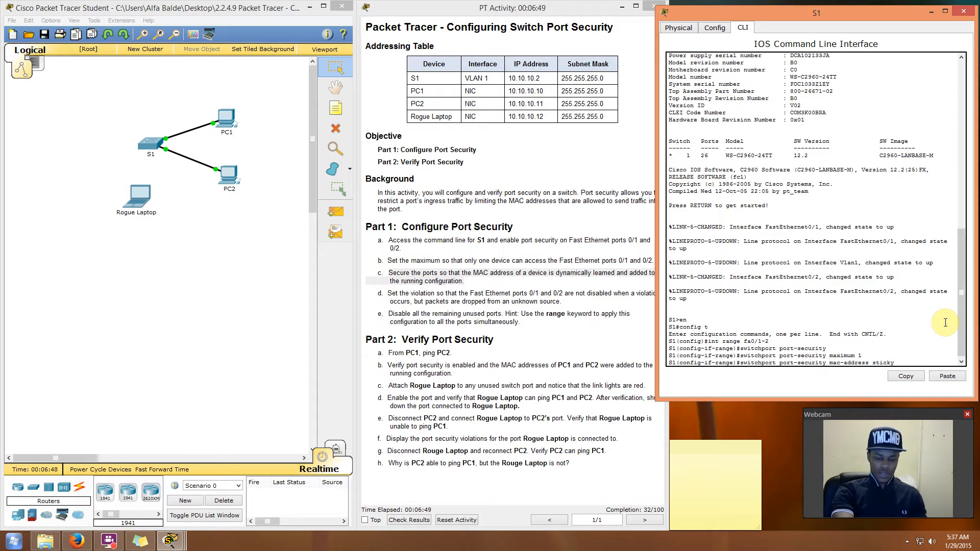
pyautogui.press('Return')
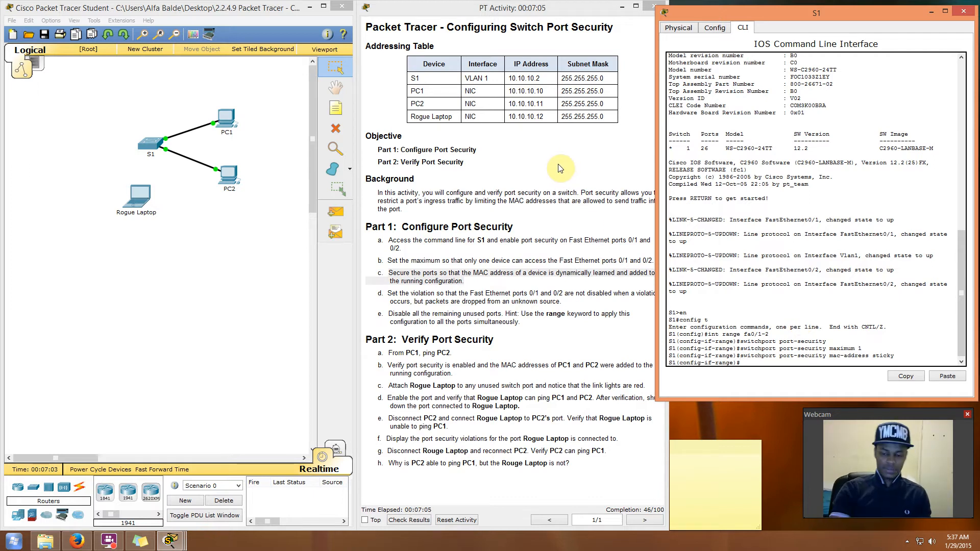
# - Following instruction d, list the available violation modes for ports fa0/1-2 with switchport port-security violation ?
pyautogui.click(387, 294)
pyautogui.moveTo(387, 294); pyautogui.dragTo(587, 304)
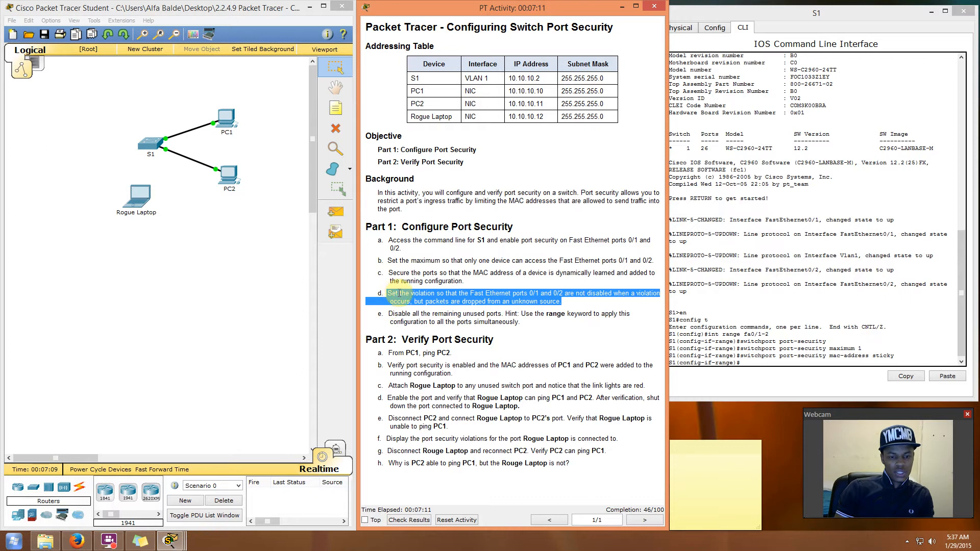
pyautogui.click(394, 296)
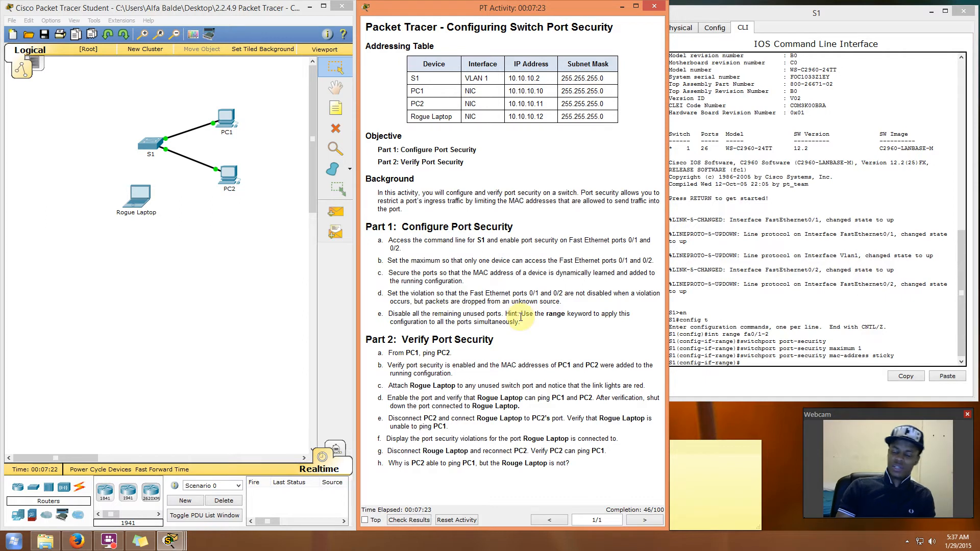
pyautogui.click(761, 361)
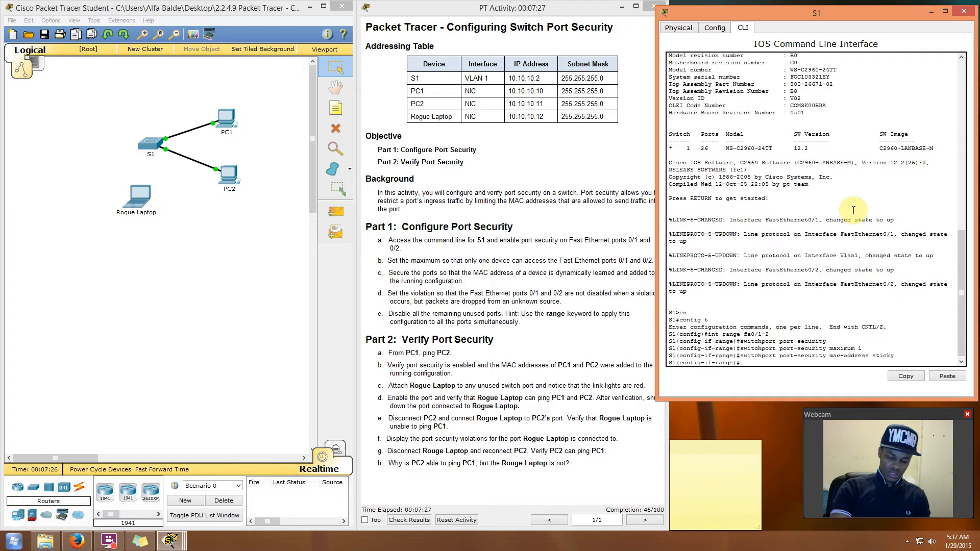
pyautogui.press('Up')
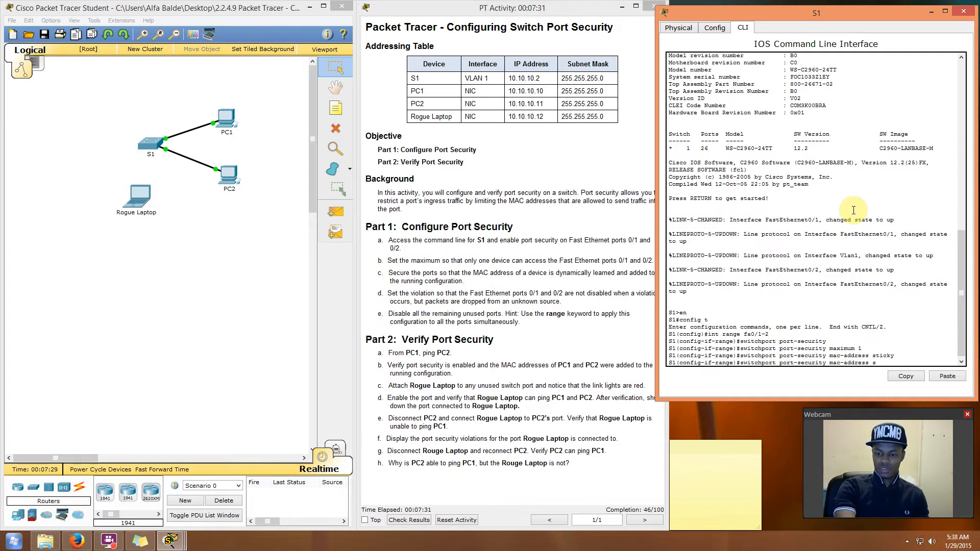
pyautogui.press('BackSpace')
pyautogui.press('BackSpace')
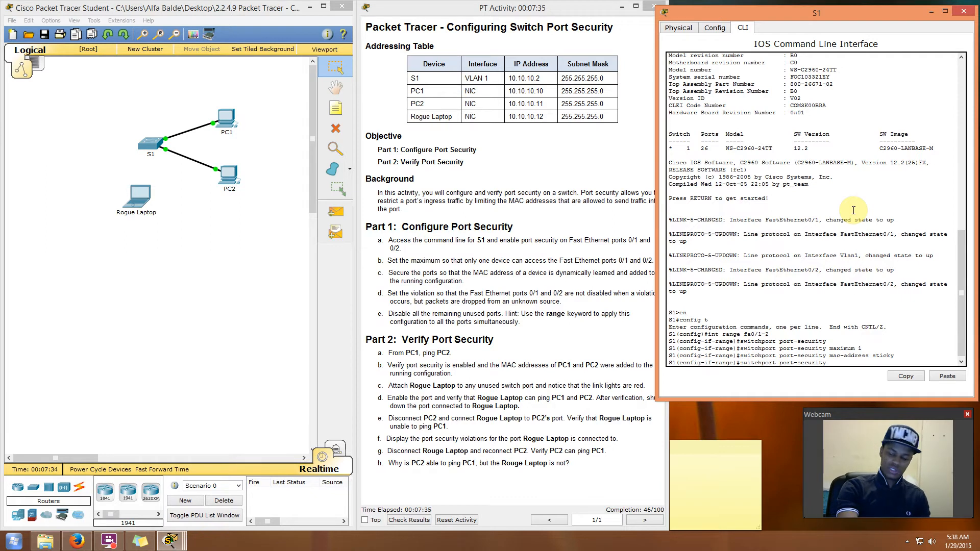
pyautogui.write('tion')
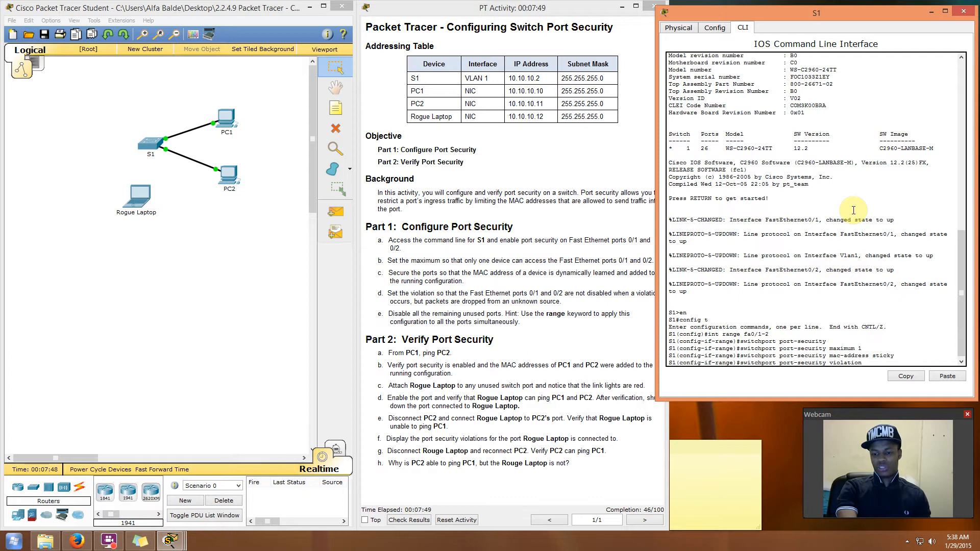
pyautogui.write('?')
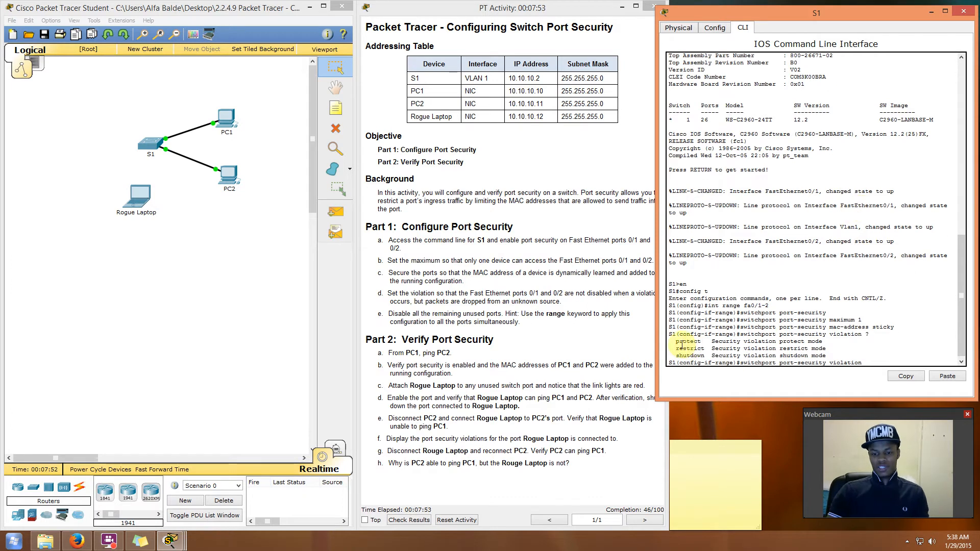
pyautogui.moveTo(675, 341); pyautogui.dragTo(705, 356)
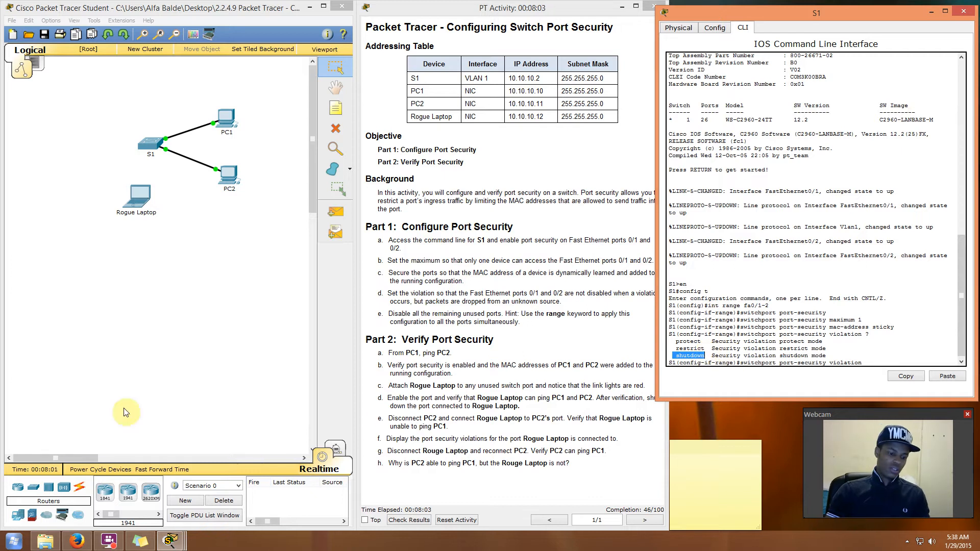
# - Switch to Firefox and read in port_sec.pdf how the protect, restrict and shutdown violation modes differ
pyautogui.click(86, 544)
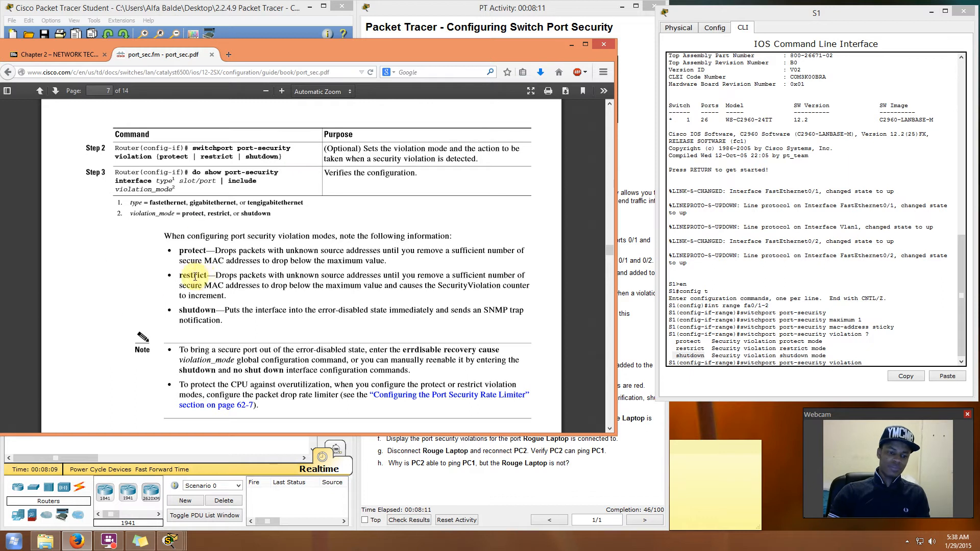
pyautogui.doubleClick(193, 251)
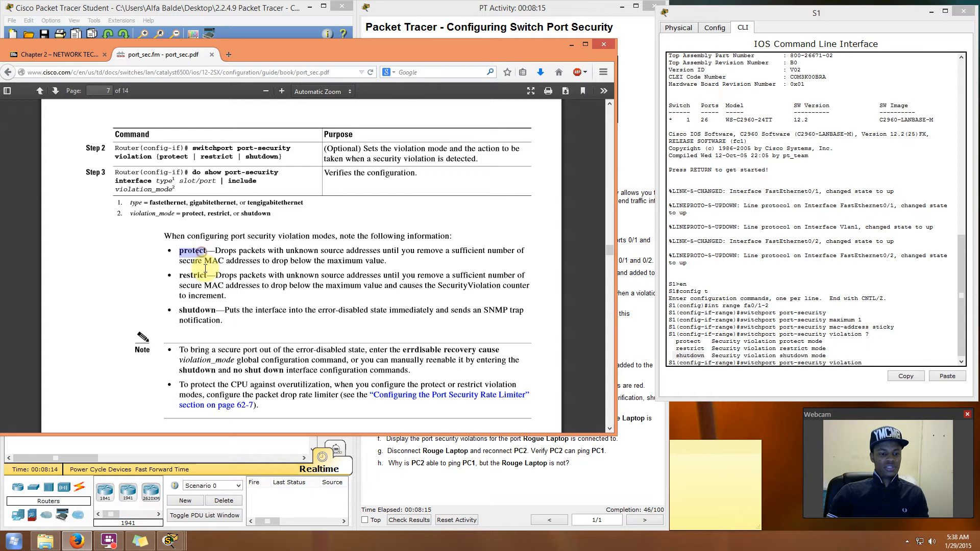
pyautogui.moveTo(181, 279); pyautogui.dragTo(207, 276)
pyautogui.moveTo(180, 310); pyautogui.dragTo(215, 309)
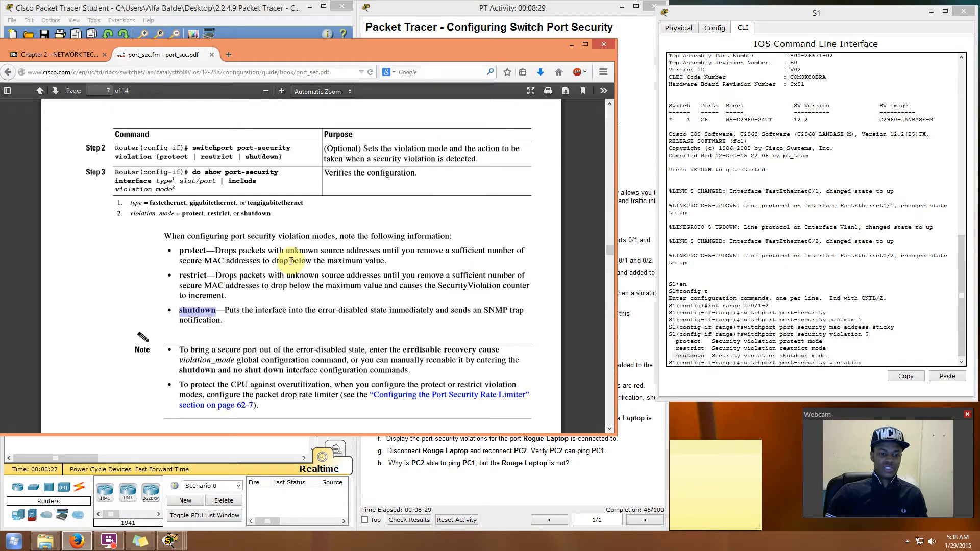
pyautogui.click(403, 268)
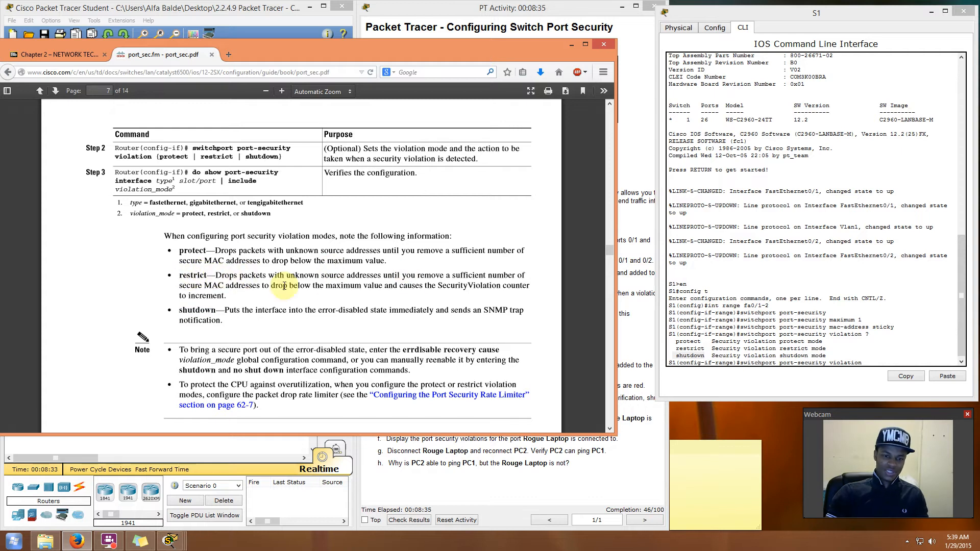
pyautogui.moveTo(388, 286); pyautogui.dragTo(228, 297)
pyautogui.click(228, 298)
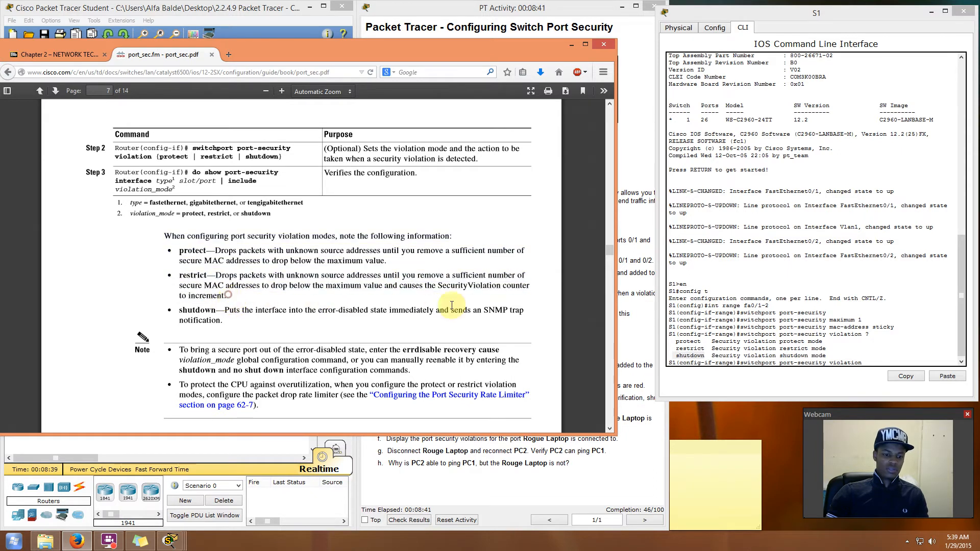
pyautogui.click(386, 284)
pyautogui.moveTo(403, 285); pyautogui.dragTo(223, 296)
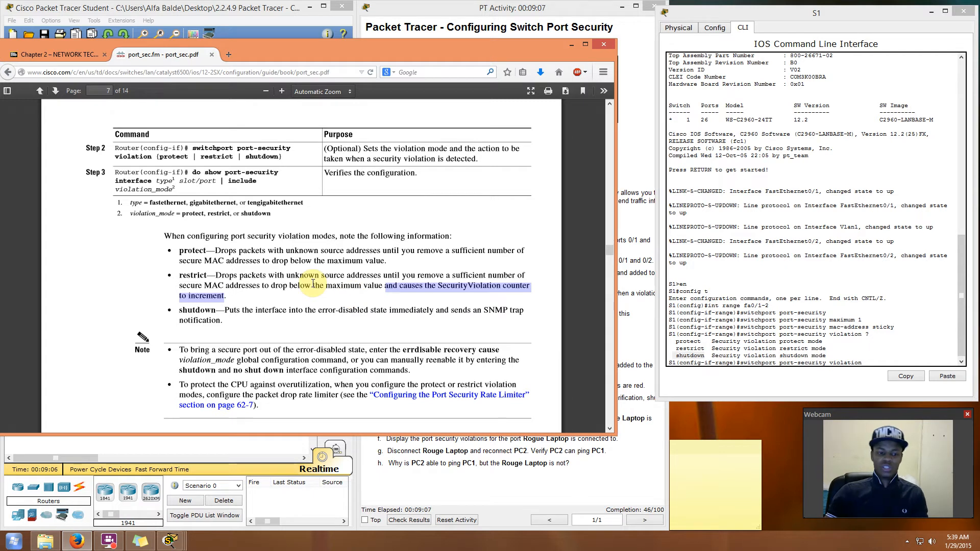
pyautogui.click(271, 329)
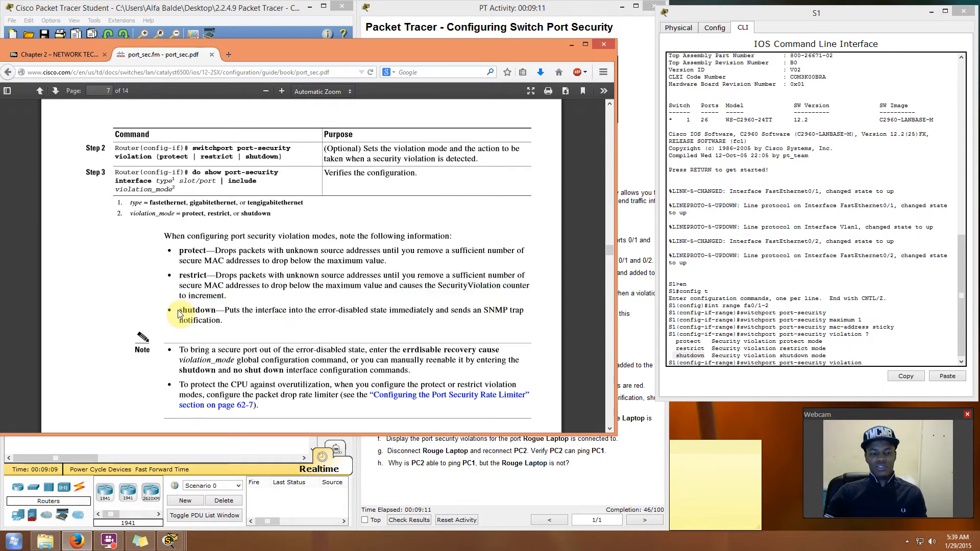
pyautogui.moveTo(178, 310); pyautogui.dragTo(232, 324)
pyautogui.click(232, 324)
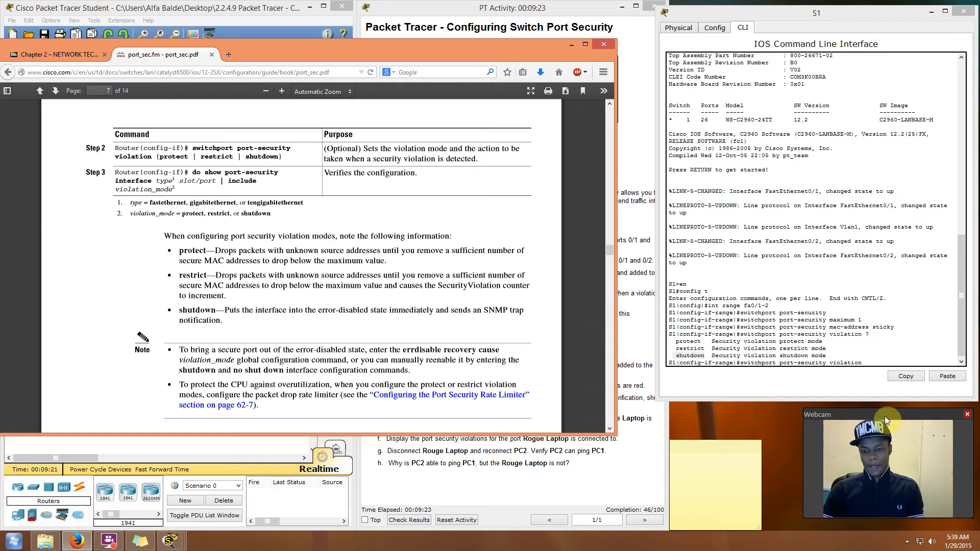
# - Return to S1's command line in Packet Tracer and set the violation mode of ports fa0/1-2 with switchport port-security violation restrict
pyautogui.click(885, 330)
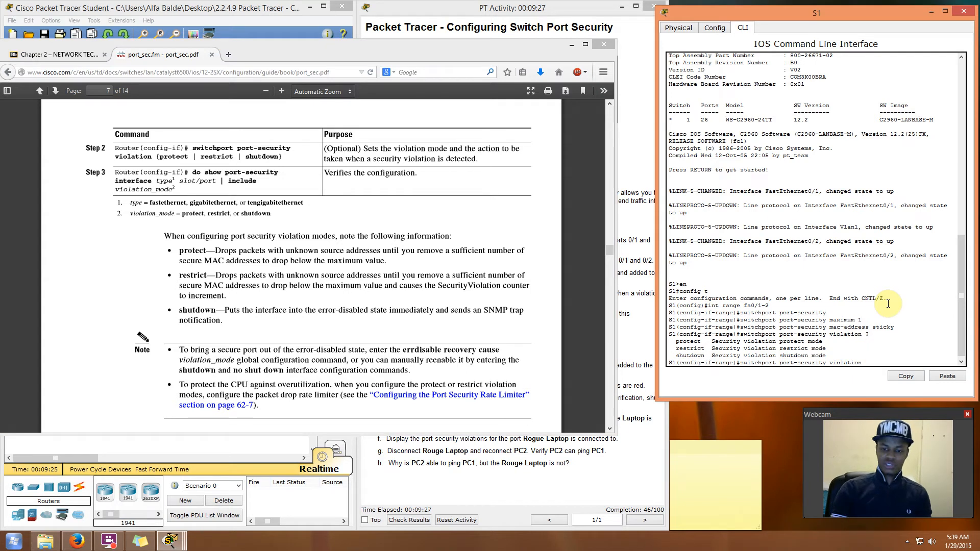
pyautogui.moveTo(675, 348); pyautogui.dragTo(705, 349)
pyautogui.click(879, 360)
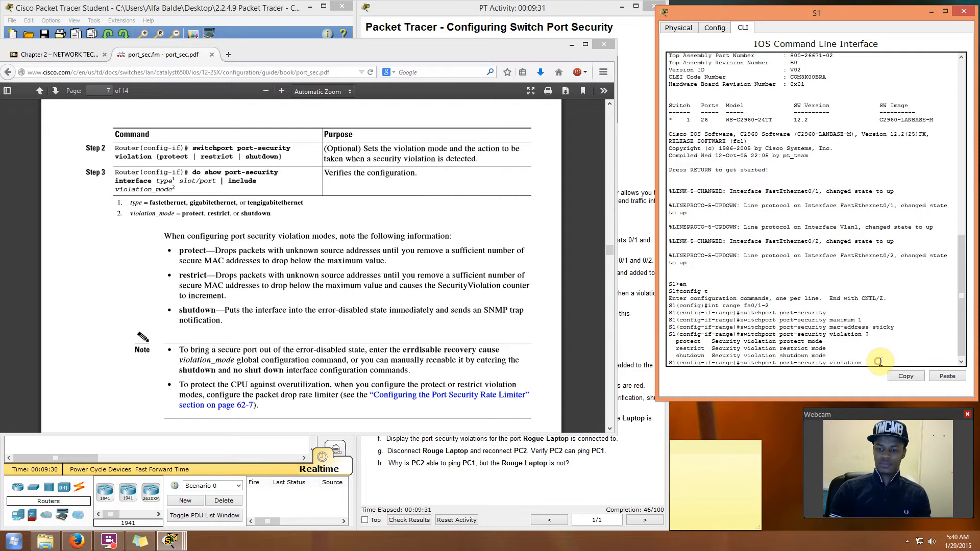
pyautogui.write('re')
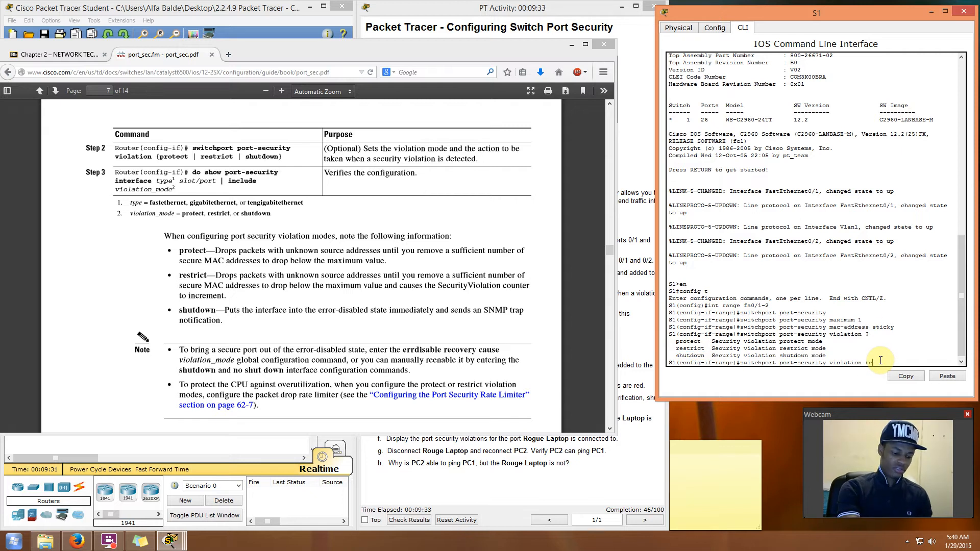
pyautogui.write('strict')
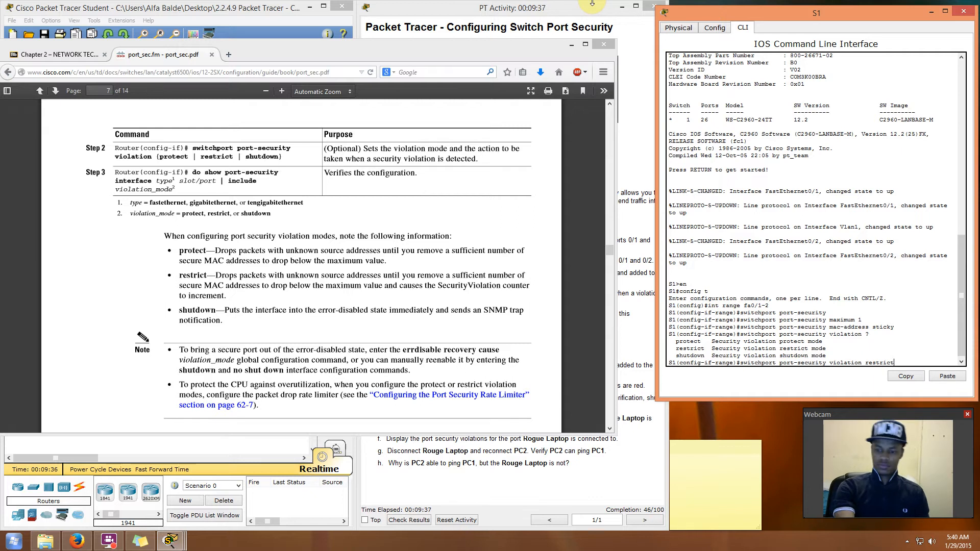
pyautogui.press('Return')
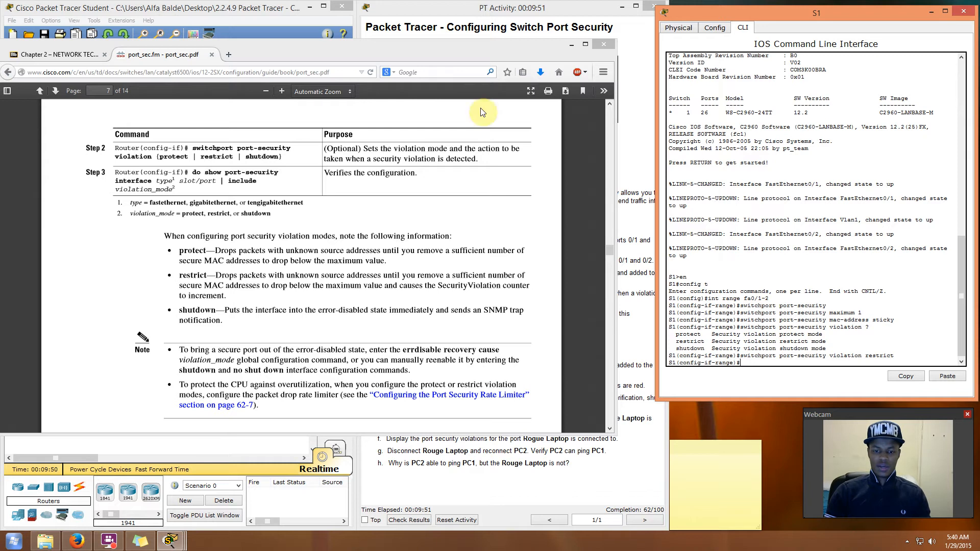
# - Minimize Firefox and, following instruction e, write int range fa0/3-24,g0/1-2 on S1's command line to address the unused ports
pyautogui.click(571, 46)
pyautogui.click(438, 307)
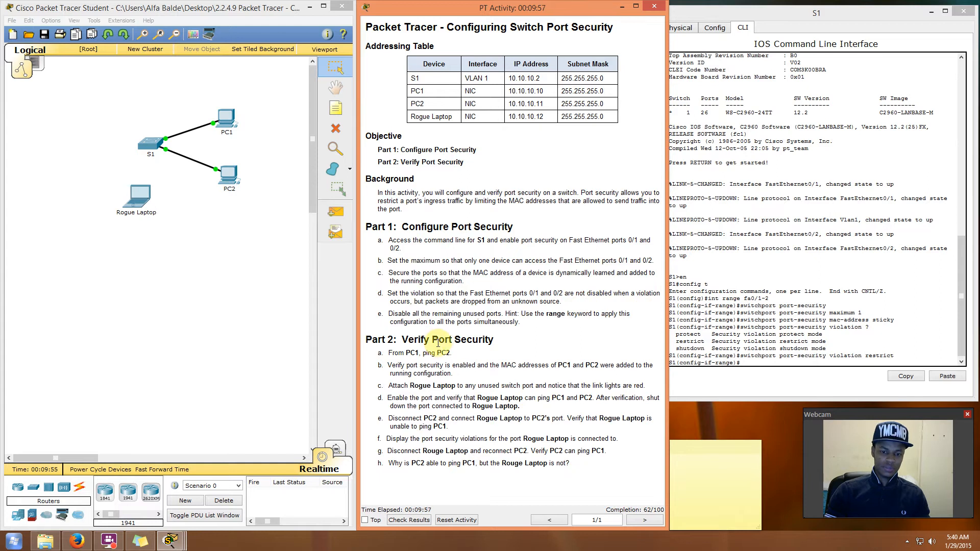
pyautogui.moveTo(391, 312); pyautogui.dragTo(502, 316)
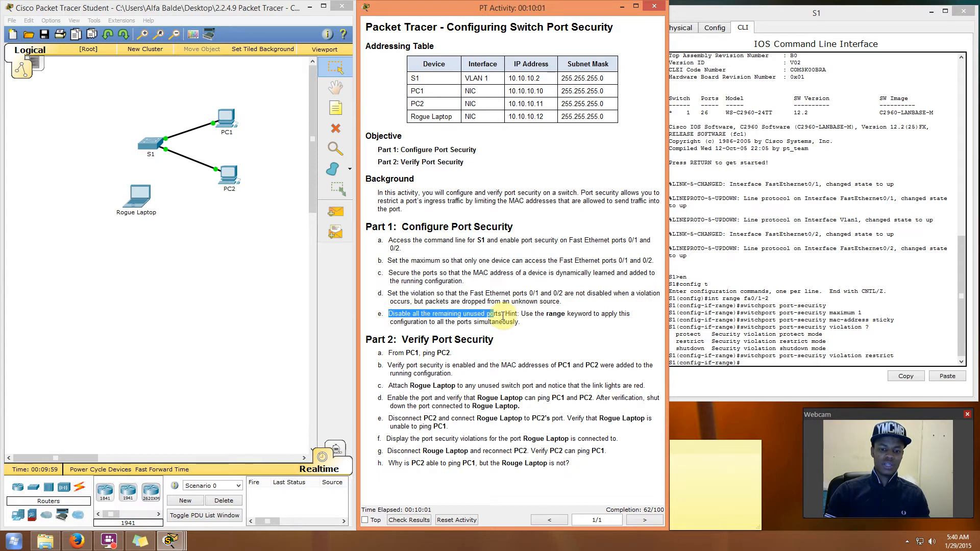
pyautogui.moveTo(545, 314)
pyautogui.mouseDown()
pyautogui.moveTo(634, 315)
pyautogui.moveTo(515, 323)
pyautogui.moveTo(423, 315)
pyautogui.moveTo(535, 328)
pyautogui.mouseUp()
pyautogui.click(533, 324)
pyautogui.click(755, 363)
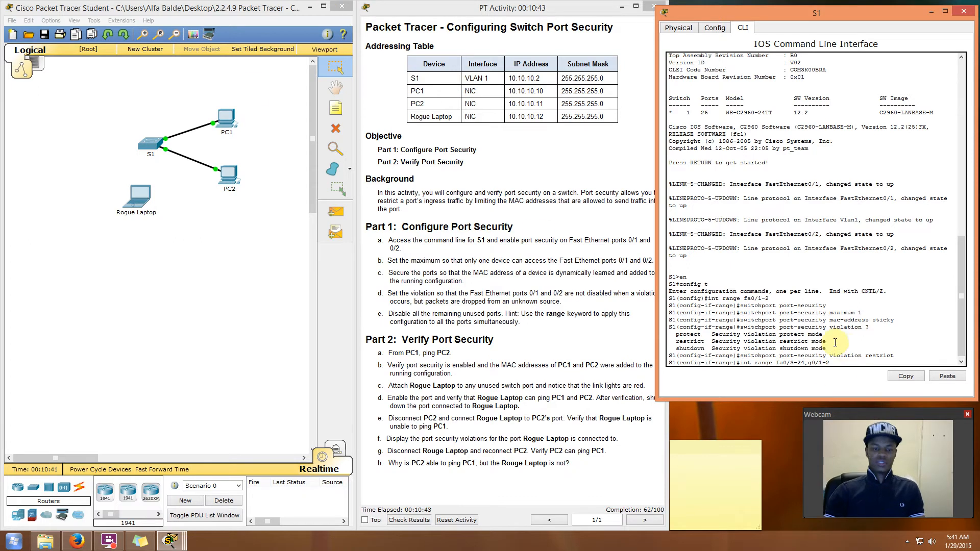
# - Check which ports on S1 are unused by listing its free ports with a copper straight-through cable, without connecting it
pyautogui.click(76, 489)
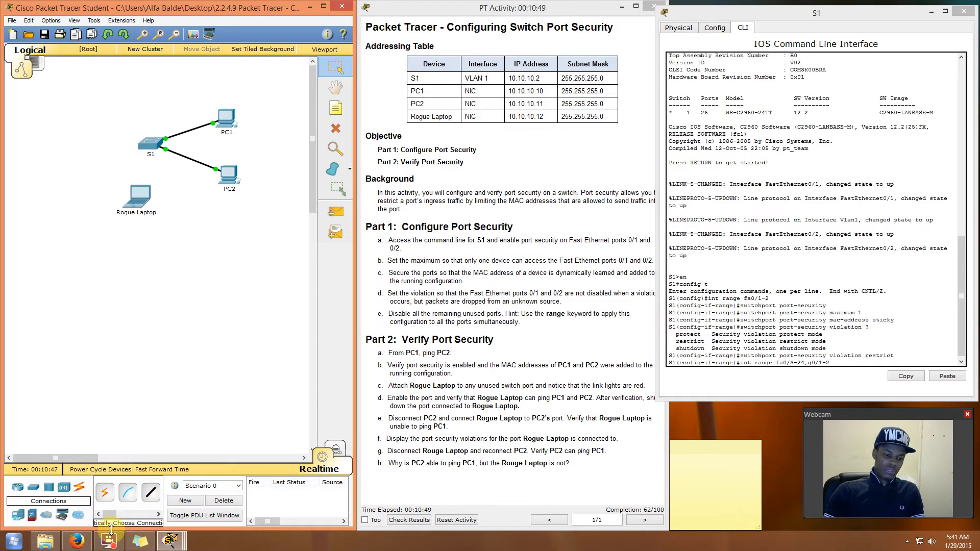
pyautogui.click(151, 493)
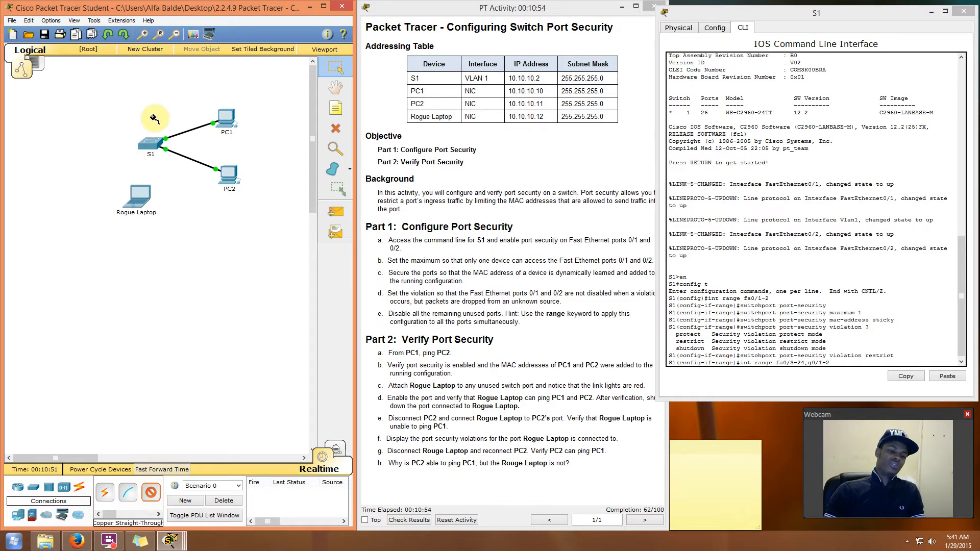
pyautogui.click(153, 143)
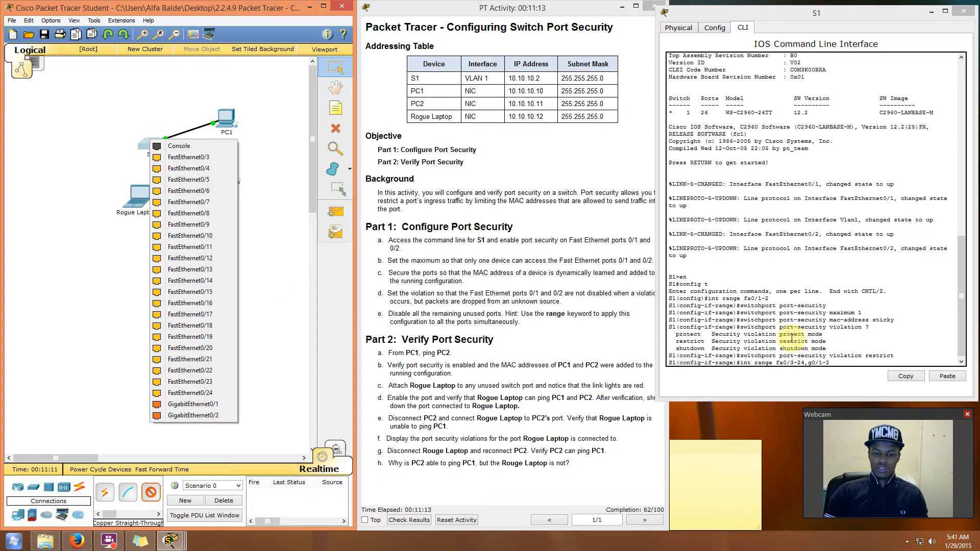
pyautogui.click(289, 286)
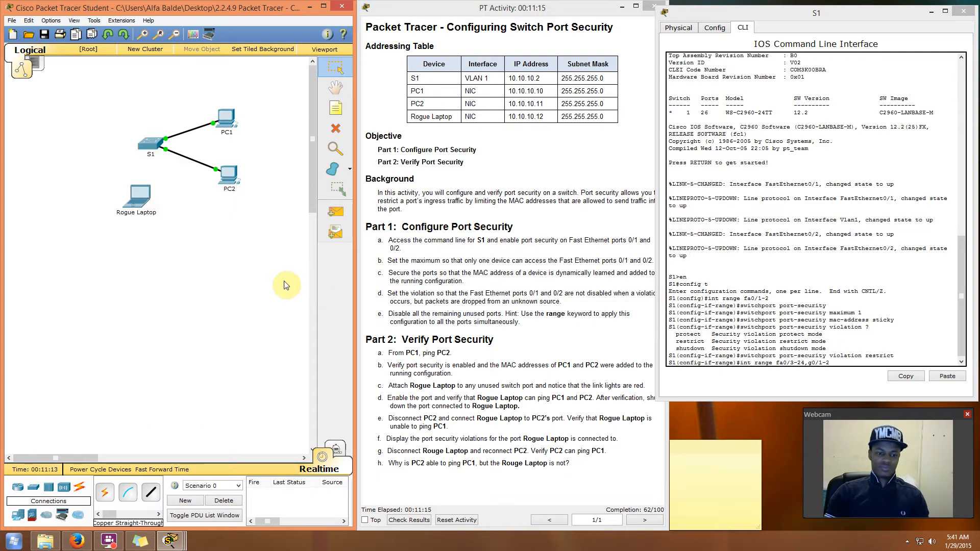
# - Submit the interface range fa0/3-24,g0/1-2 on S1 and disable these ports with shutdown
pyautogui.click(791, 362)
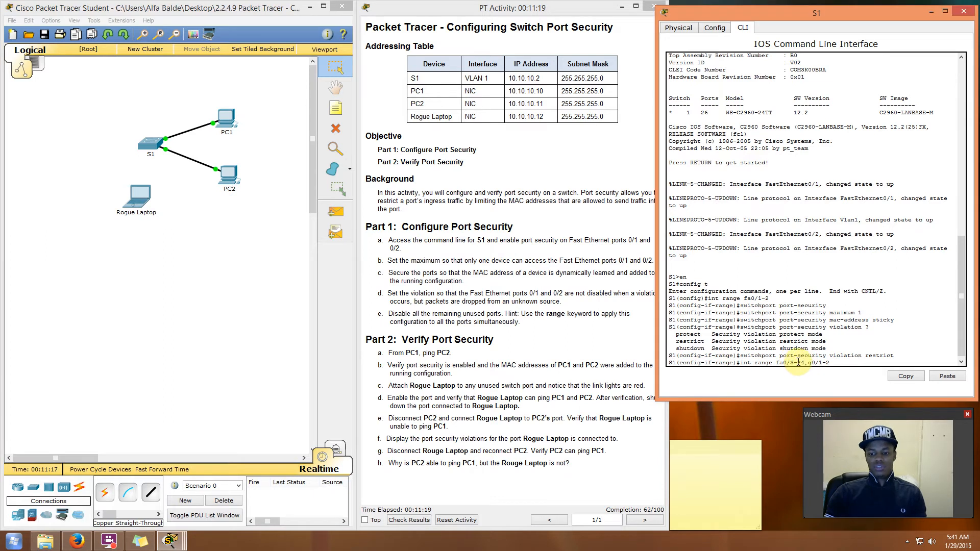
pyautogui.click(821, 364)
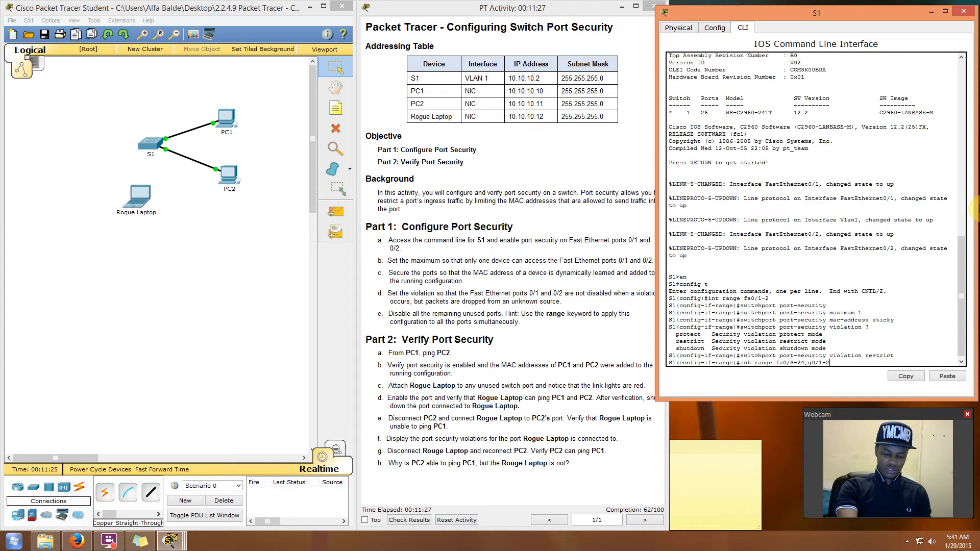
pyautogui.press('Return')
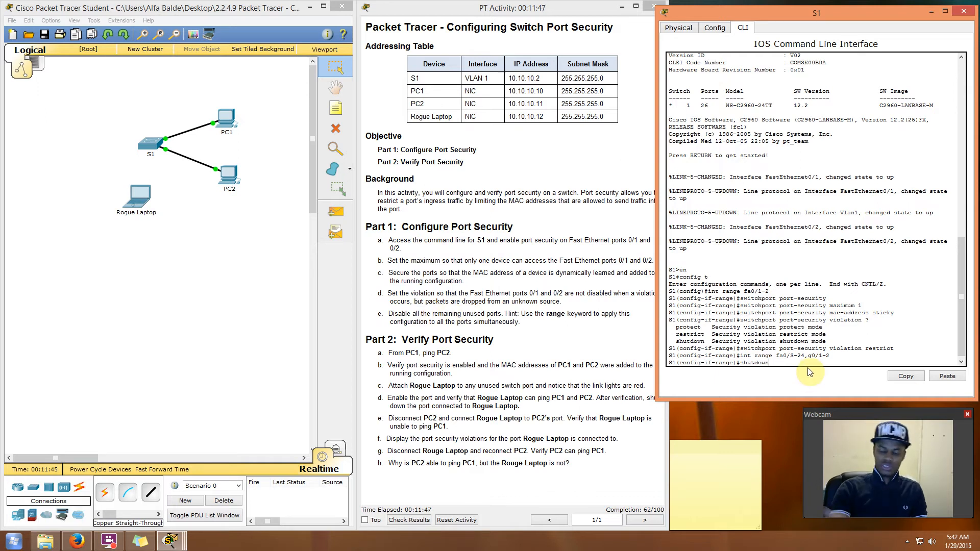
pyautogui.press('Return')
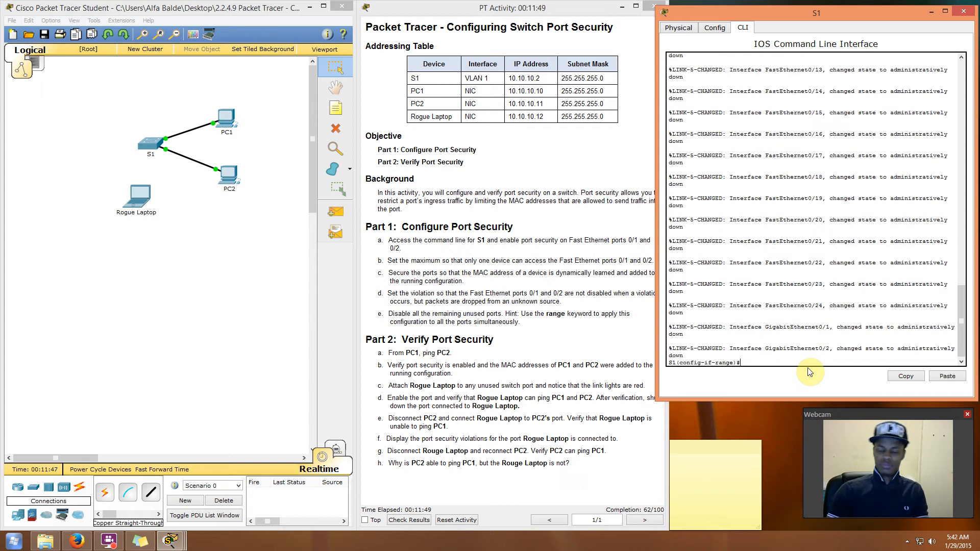
# - Review S1's command output to check the state changes from FastEthernet0/3 through FastEthernet0/24 and both Gigabit ports
pyautogui.scroll(5, 822, 160)
pyautogui.scroll(8, 817, 159)
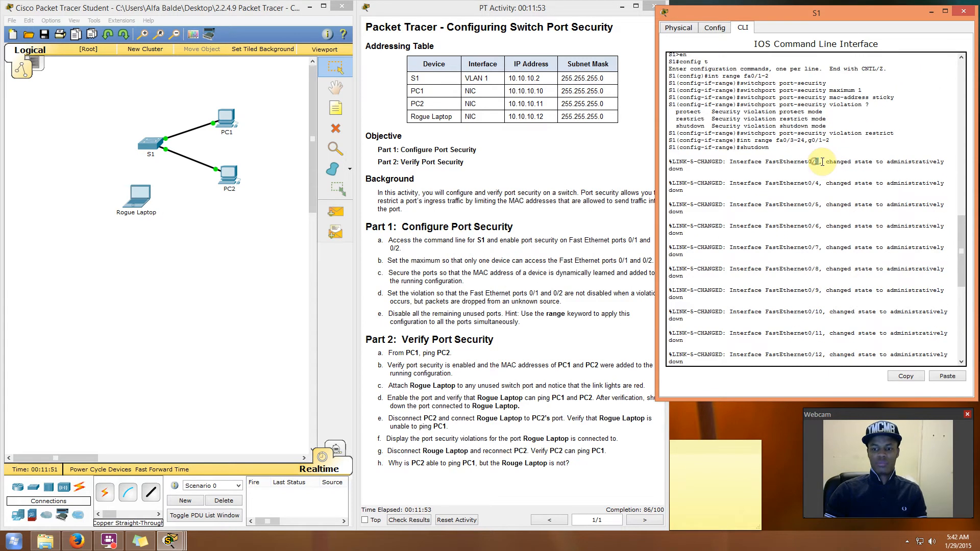
pyautogui.scroll(-12, 822, 192)
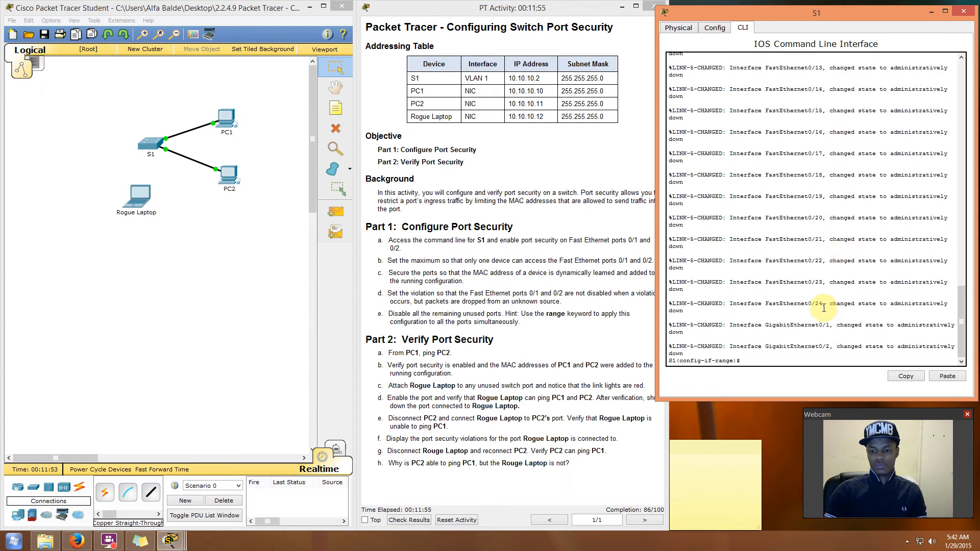
pyautogui.doubleClick(822, 304)
pyautogui.click(904, 377)
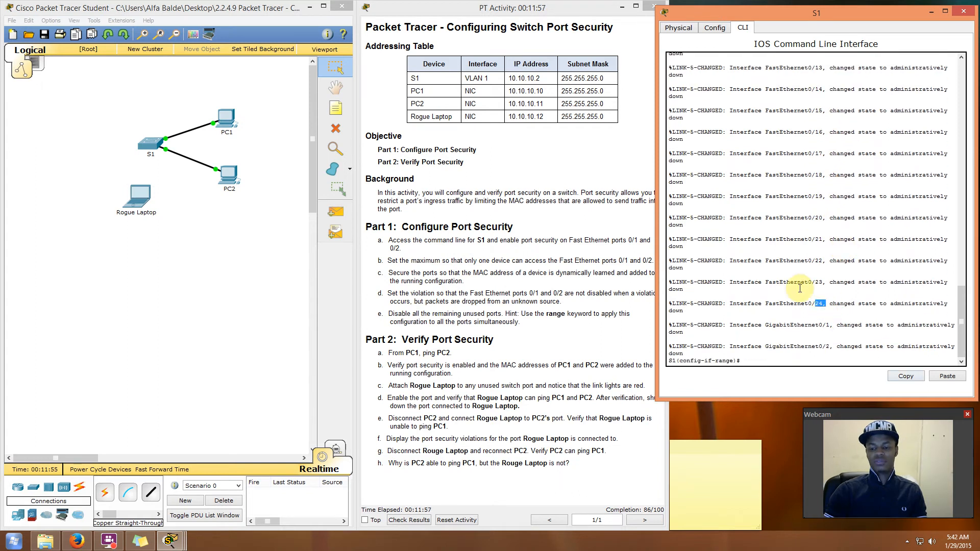
# - Check the state changes for GigabitEthernet0/1 and GigabitEthernet0/2 on S1, and read instruction a of Part 2: Verify Port Security
pyautogui.doubleClick(823, 325)
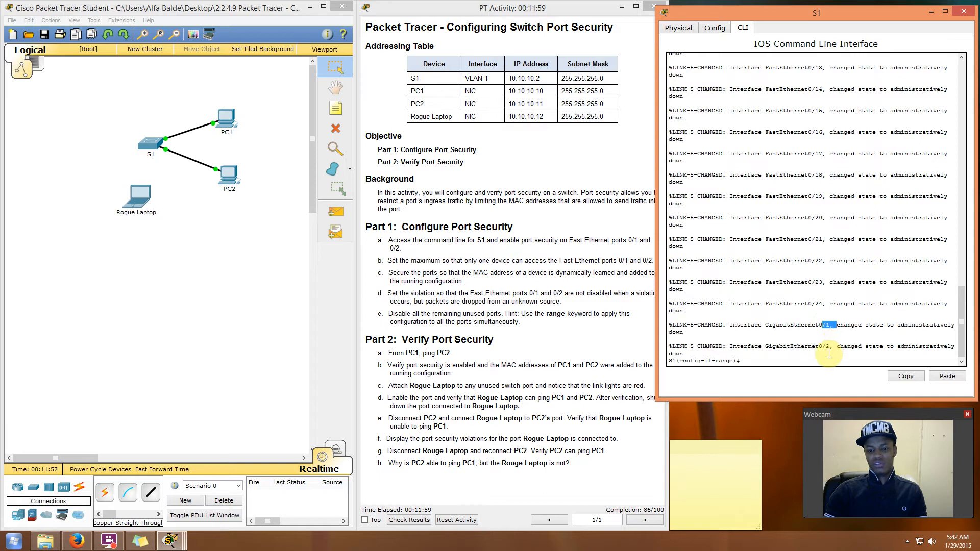
pyautogui.doubleClick(822, 346)
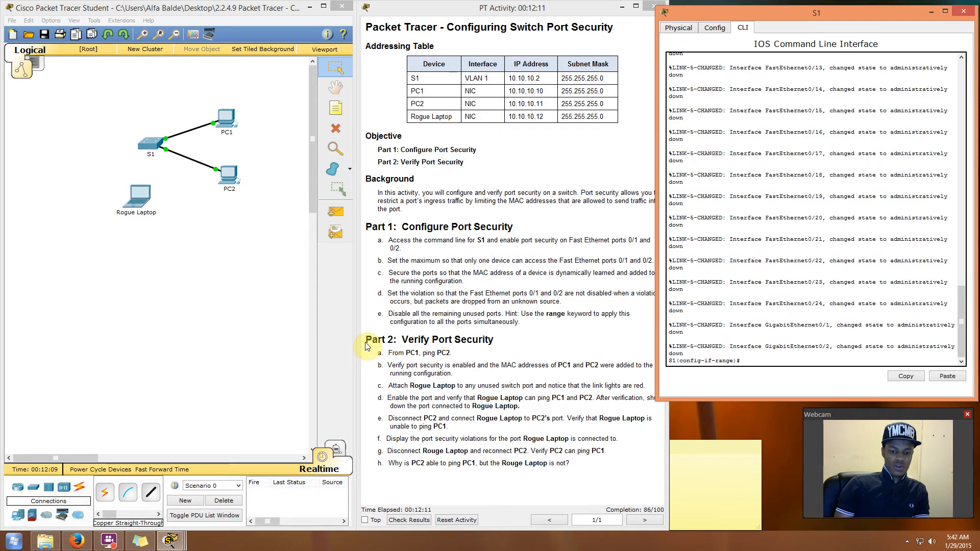
pyautogui.moveTo(364, 341); pyautogui.dragTo(510, 342)
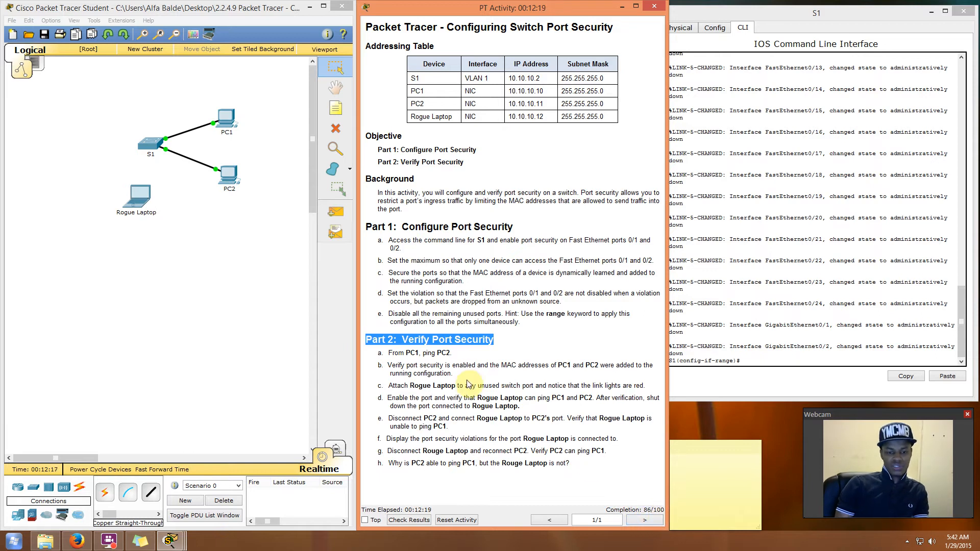
pyautogui.click(474, 355)
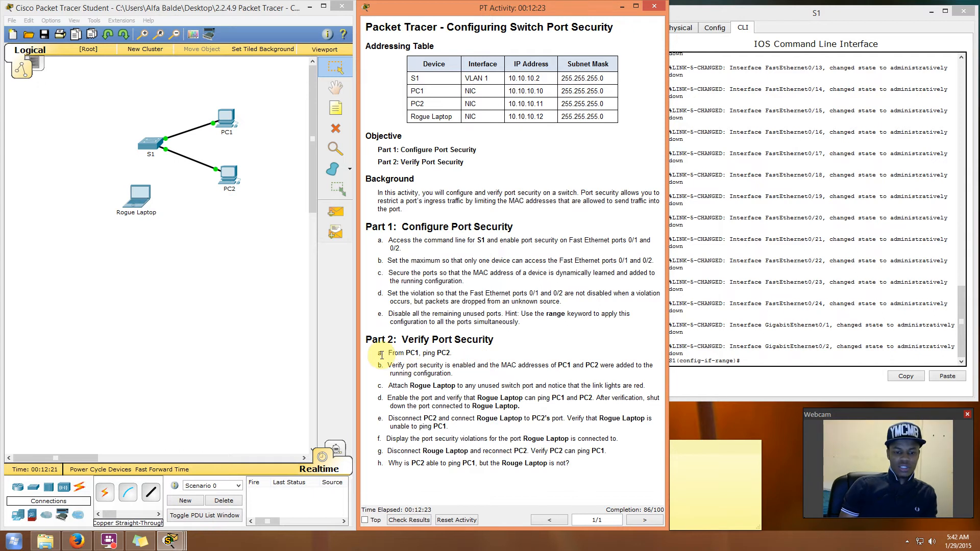
pyautogui.moveTo(379, 357); pyautogui.dragTo(407, 357)
pyautogui.click(197, 217)
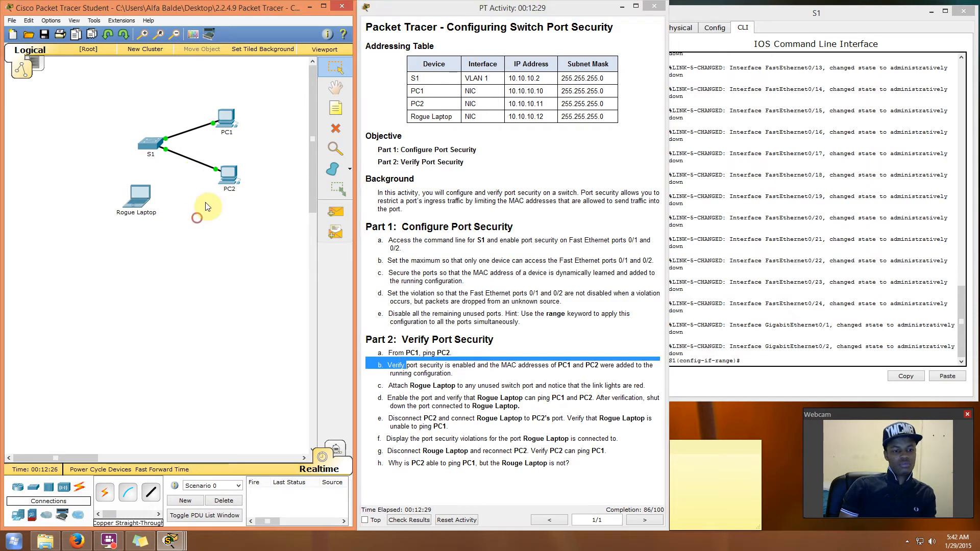
# - Open PC1's Command Prompt and run ipconfig to check the PC's IP address
pyautogui.click(222, 120)
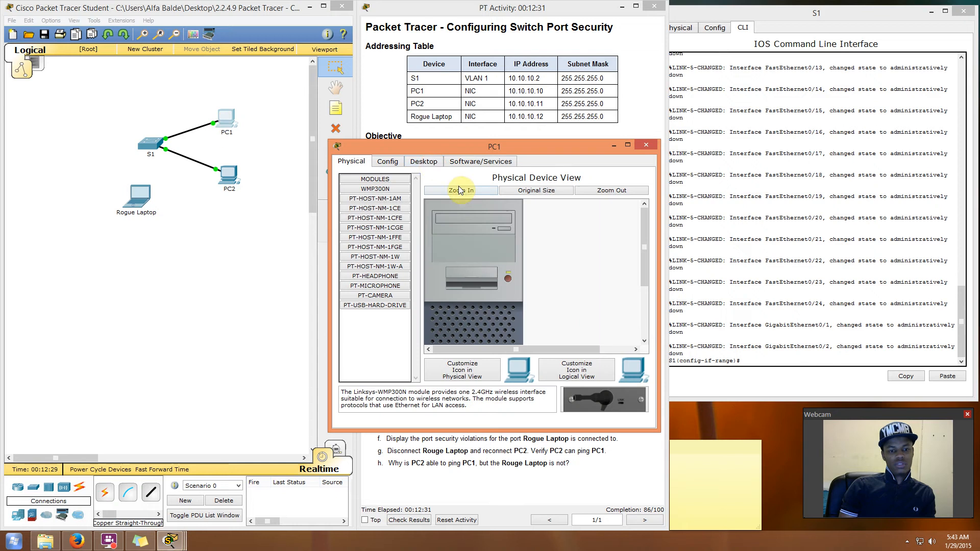
pyautogui.click(430, 163)
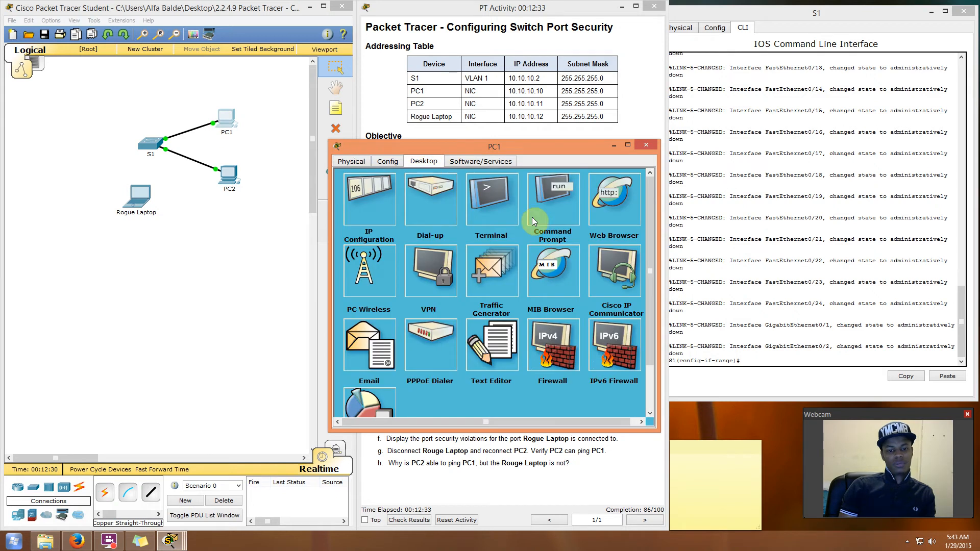
pyautogui.click(564, 203)
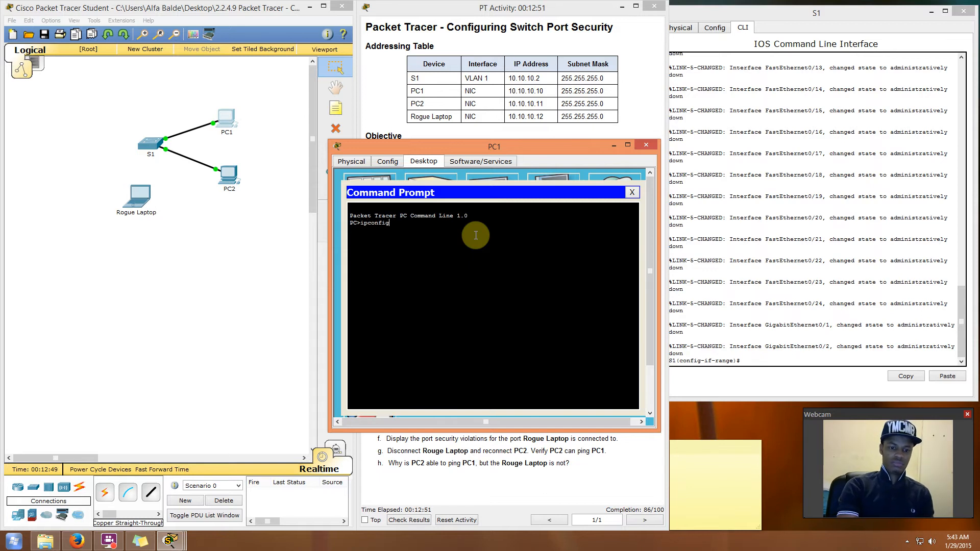
pyautogui.press('Return')
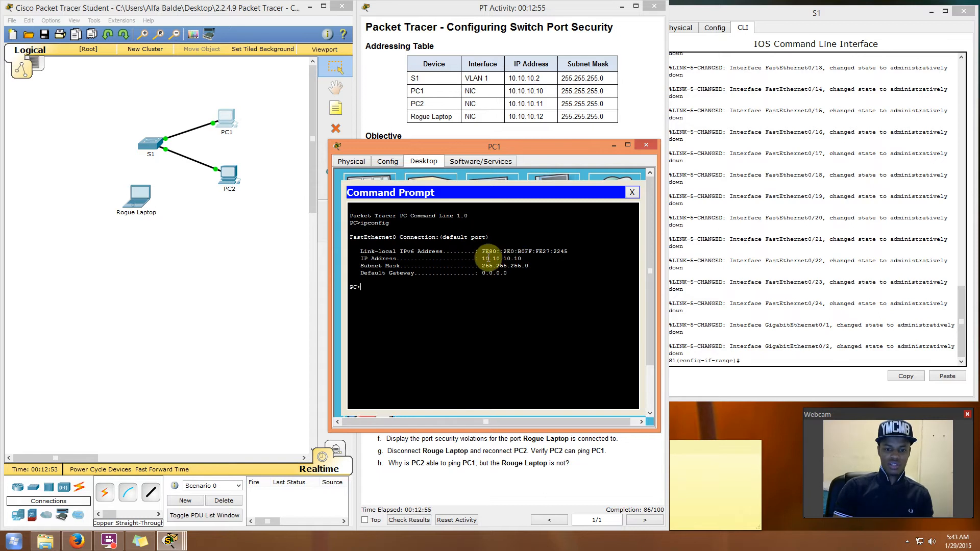
pyautogui.moveTo(482, 258); pyautogui.dragTo(521, 258)
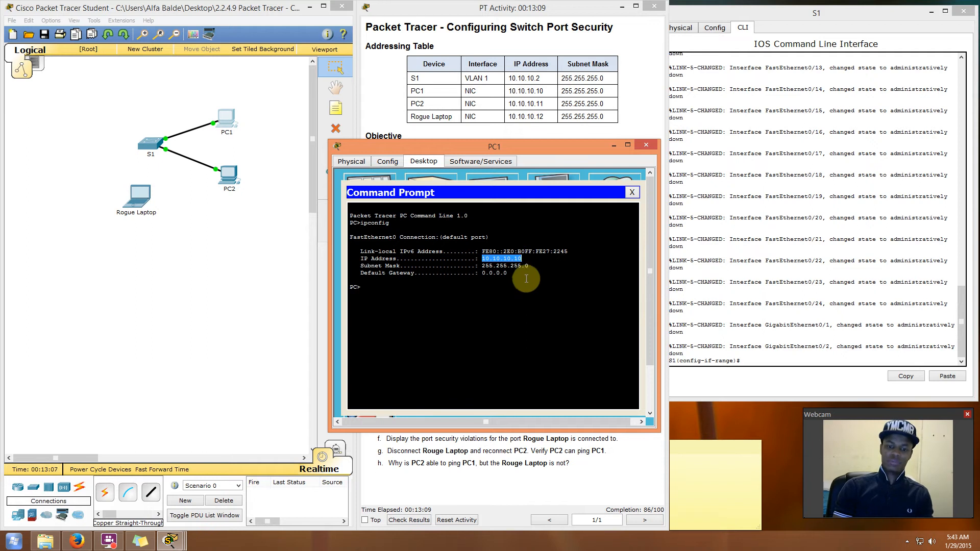
# - Ping PC2 from PC1 with ping 10.10.10.11 and minimize the PC1 window
pyautogui.click(494, 286)
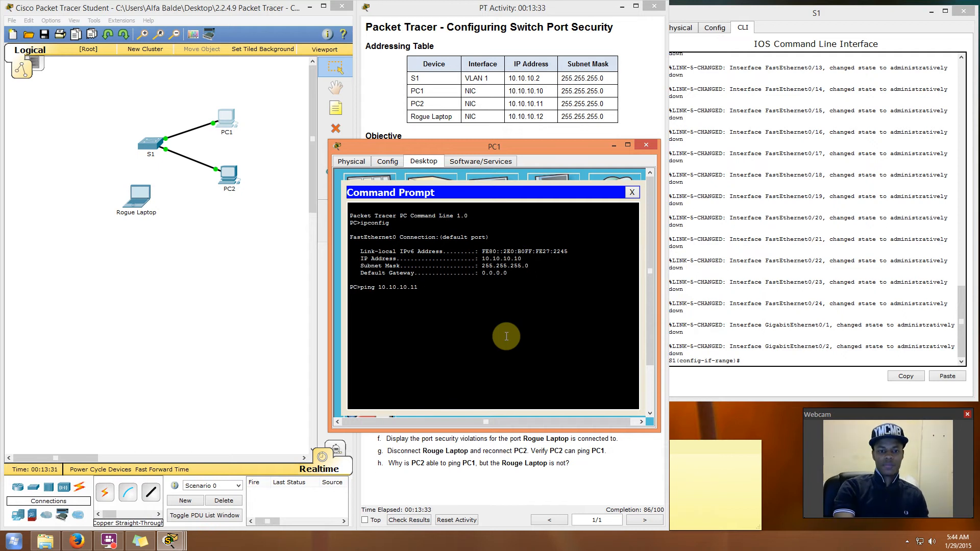
pyautogui.press('Return')
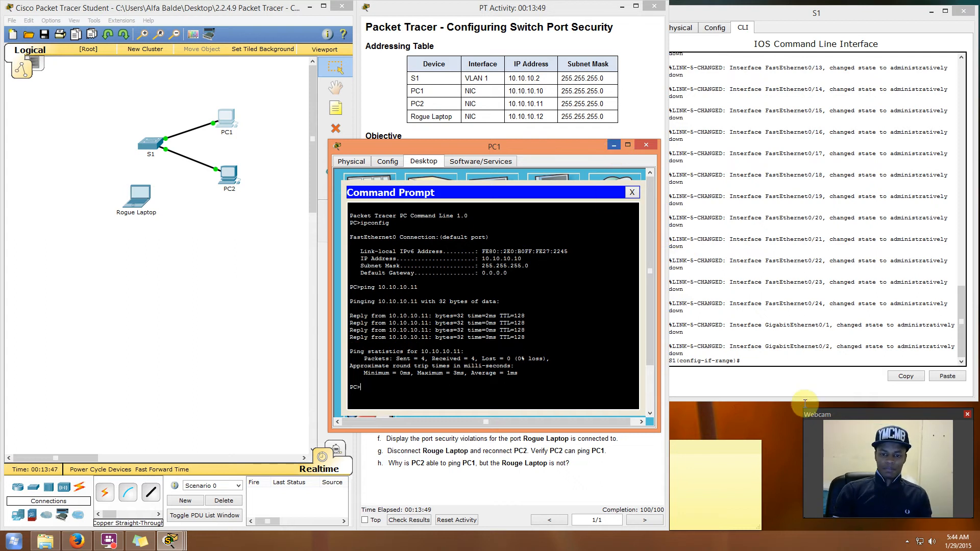
pyautogui.click(614, 146)
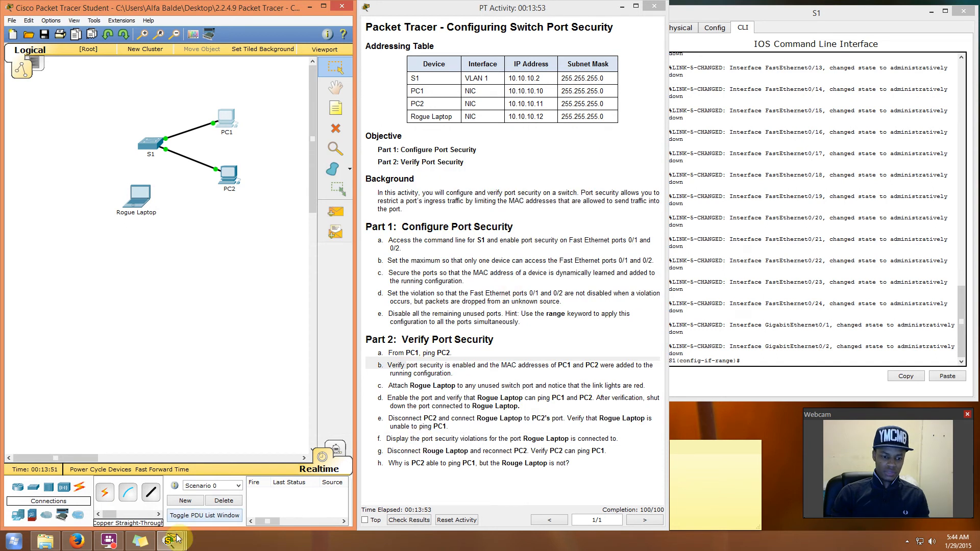
# - Following instruction b of Part 2, return S1's command line to privileged mode by entering exit twice
pyautogui.click(485, 416)
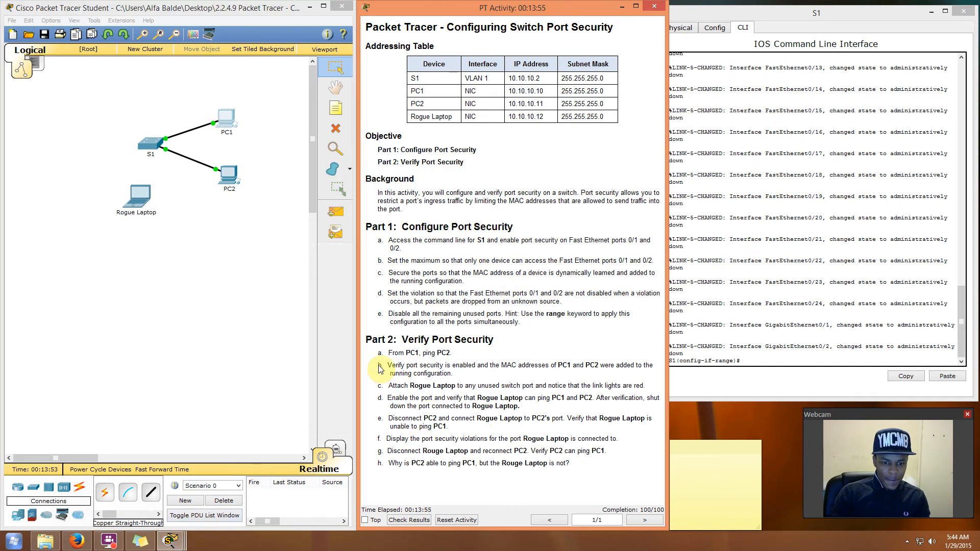
pyautogui.moveTo(382, 365); pyautogui.dragTo(468, 373)
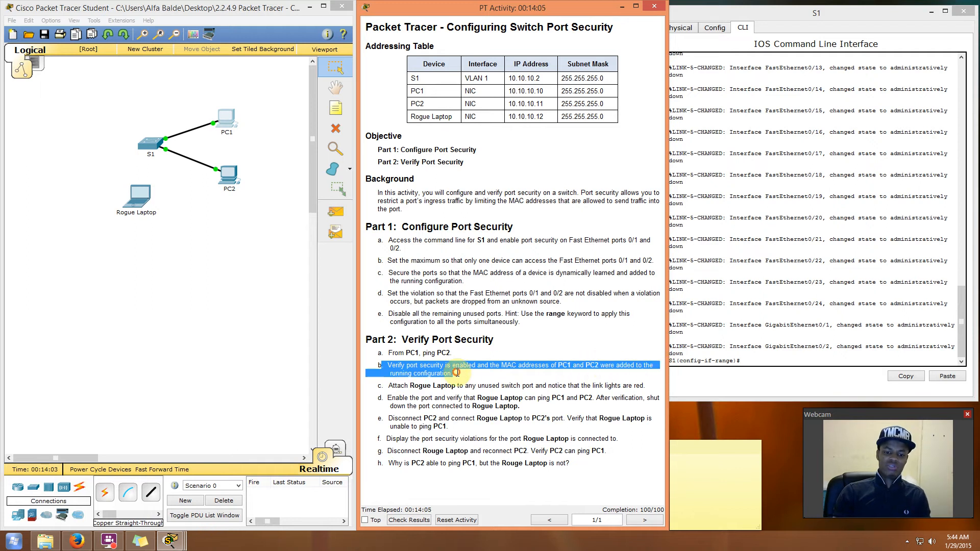
pyautogui.click(770, 363)
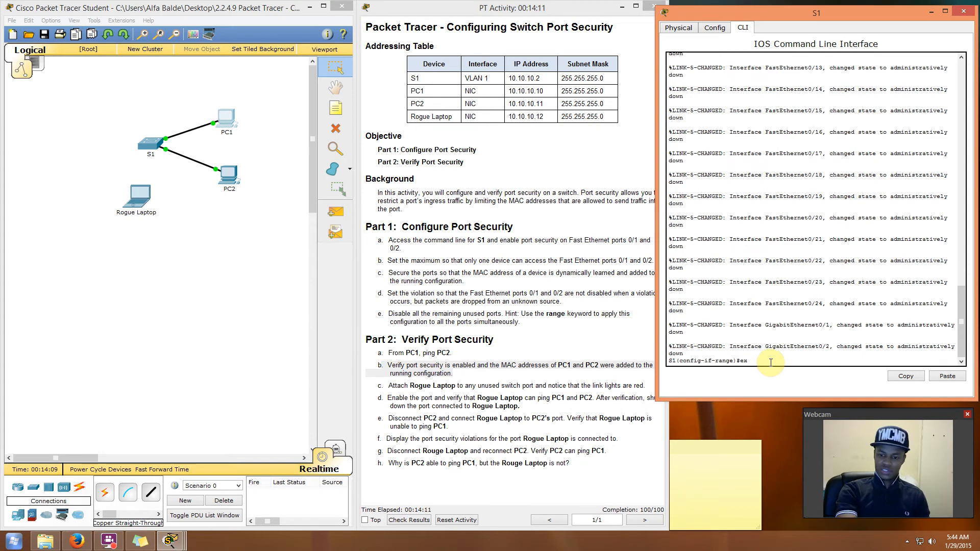
pyautogui.write('exit')
pyautogui.press('Return')
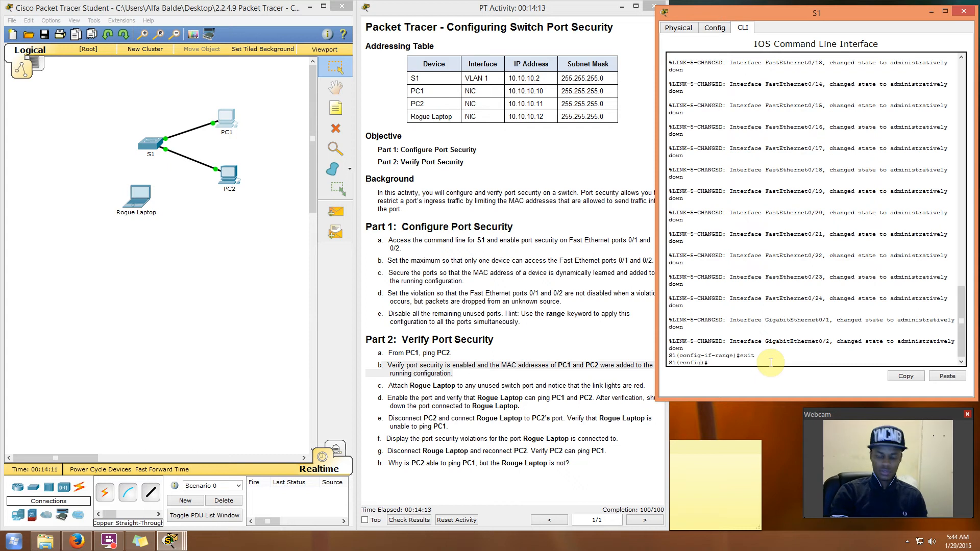
pyautogui.write('exit')
pyautogui.press('Return')
pyautogui.press('Return')
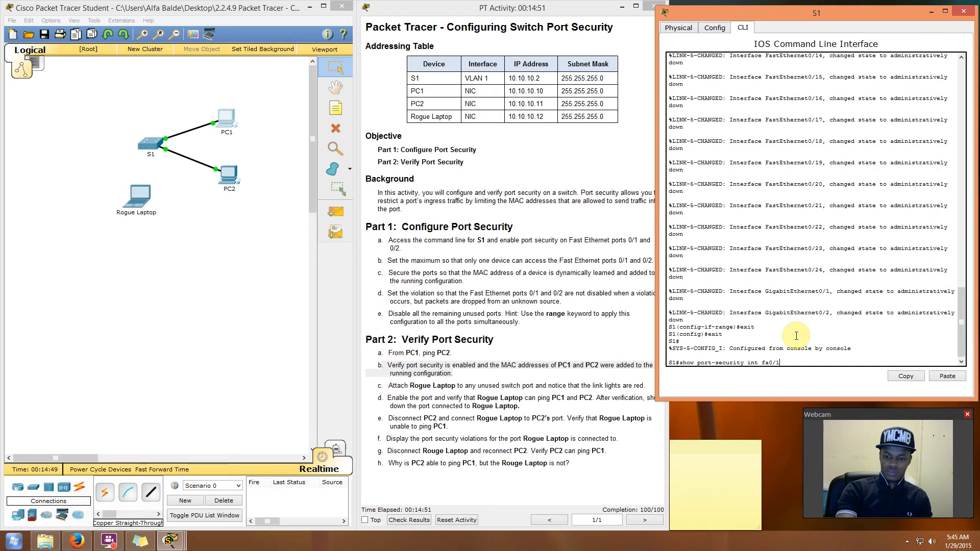
# - Run show port-security int fa0/1 on S1 and examine the Port Security status and Last Source Address
pyautogui.press('Return')
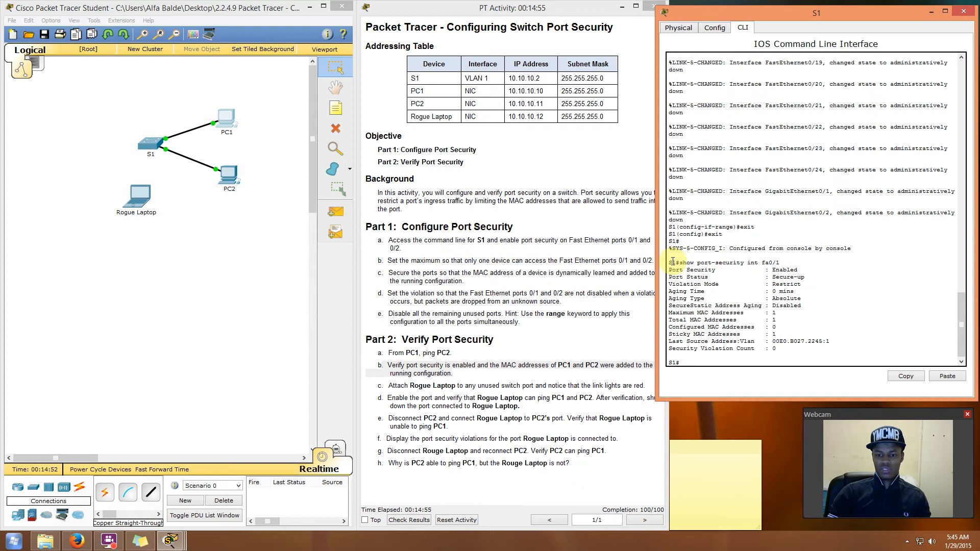
pyautogui.moveTo(670, 261); pyautogui.dragTo(785, 261)
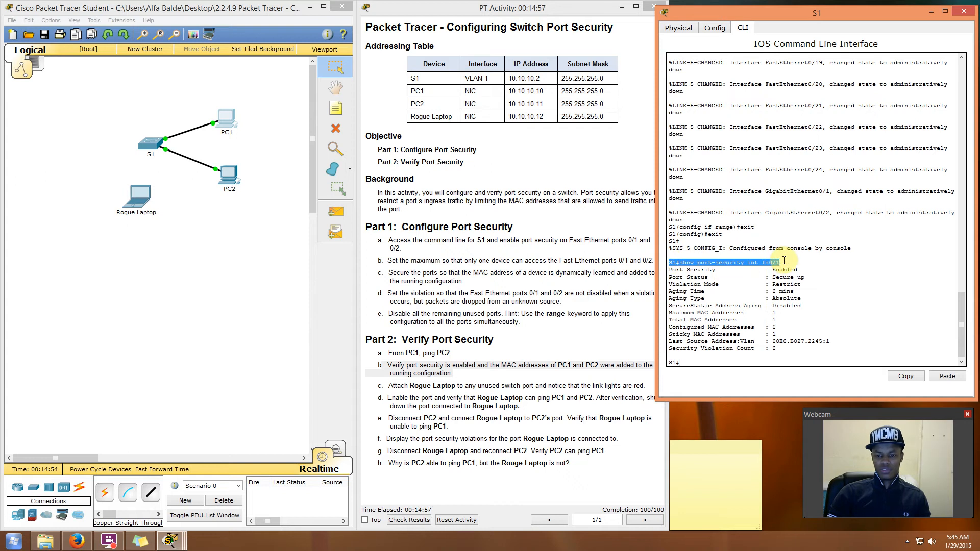
pyautogui.moveTo(672, 270); pyautogui.dragTo(798, 271)
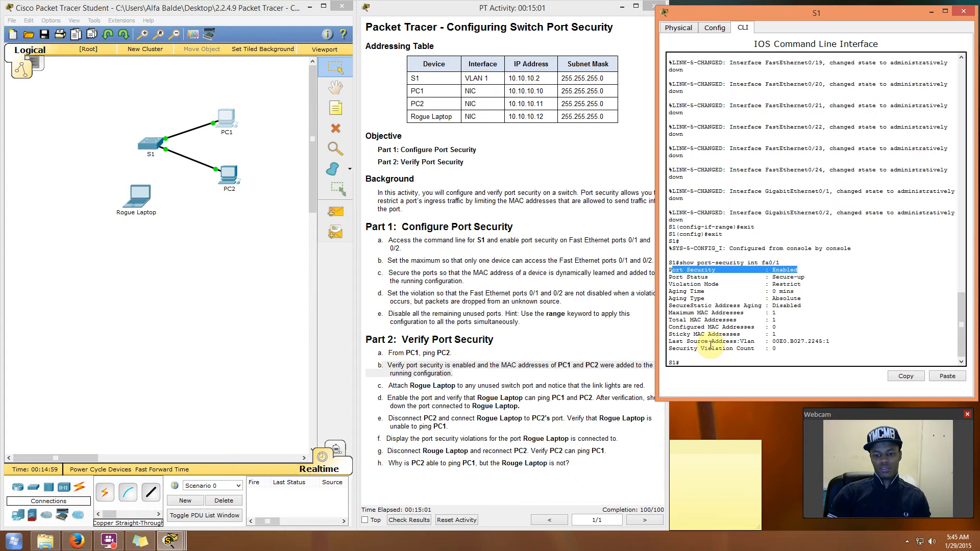
pyautogui.moveTo(672, 341); pyautogui.dragTo(838, 341)
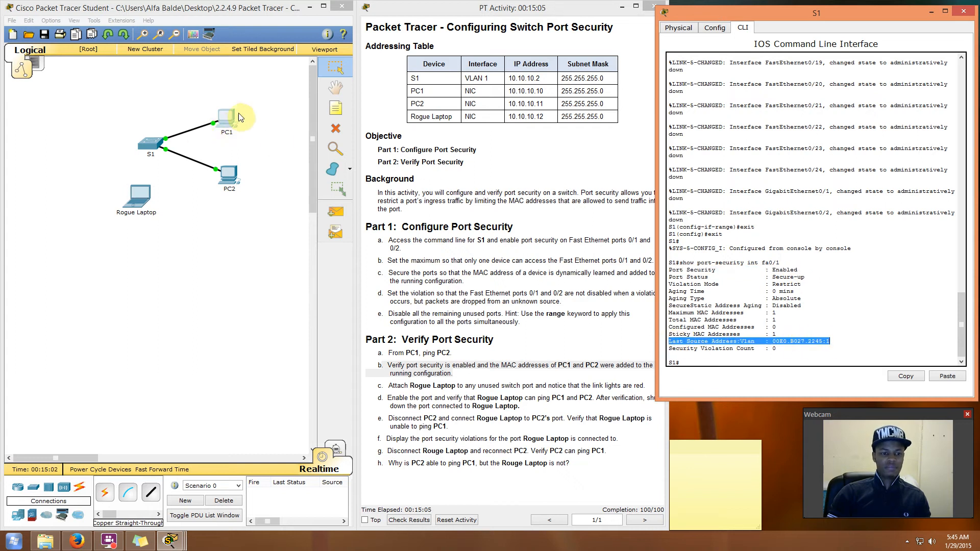
pyautogui.click(831, 341)
# - Run show port-security int fa0/2 on S1 to display the second port's security details
pyautogui.click(729, 364)
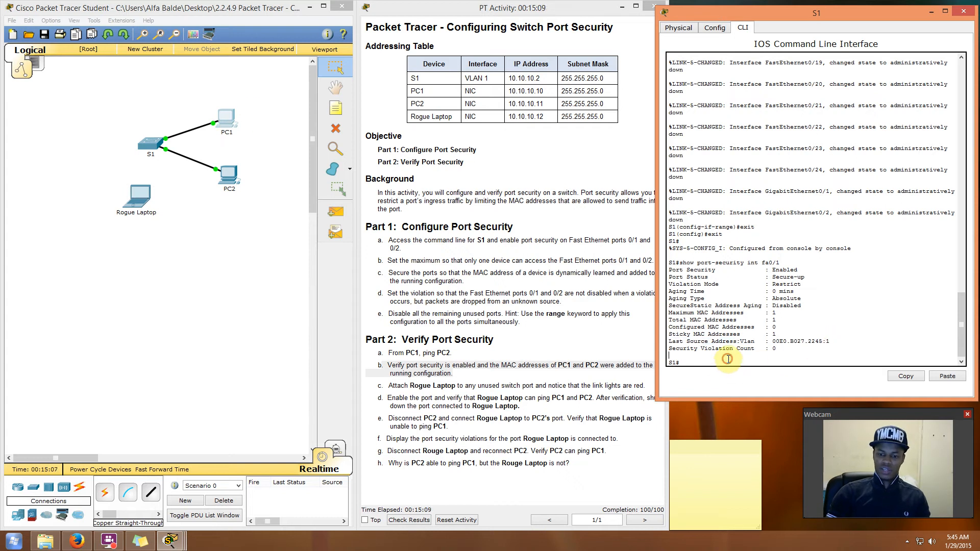
pyautogui.press('Up')
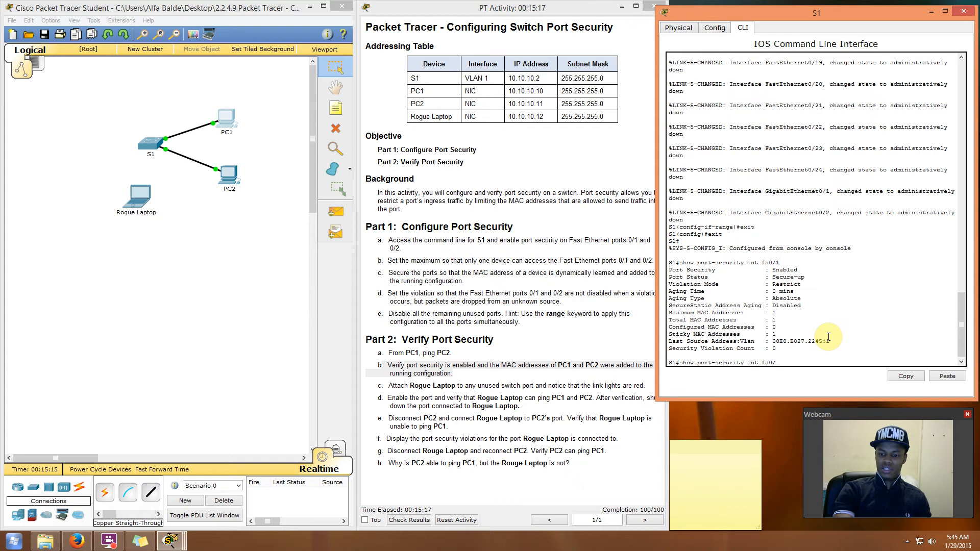
pyautogui.press('BackSpace')
pyautogui.write('2')
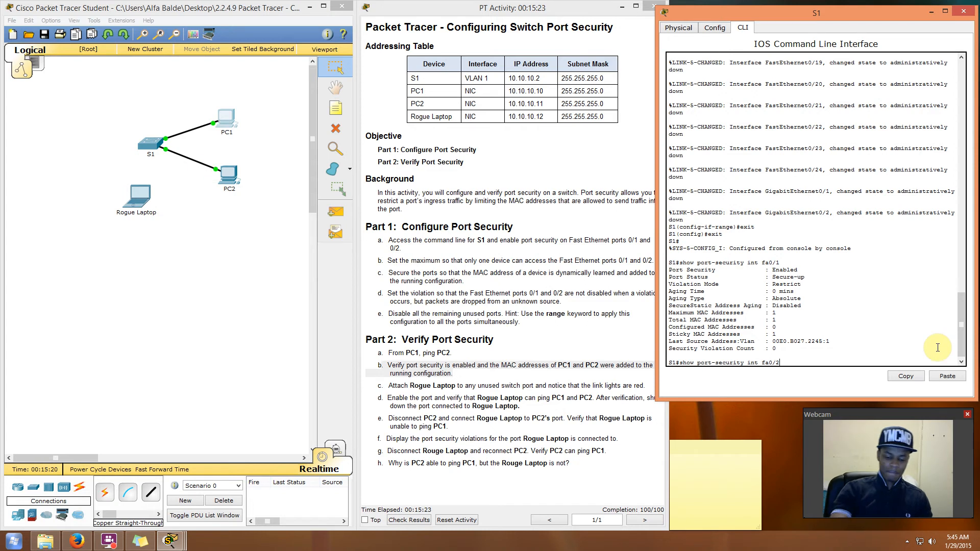
pyautogui.press('Return')
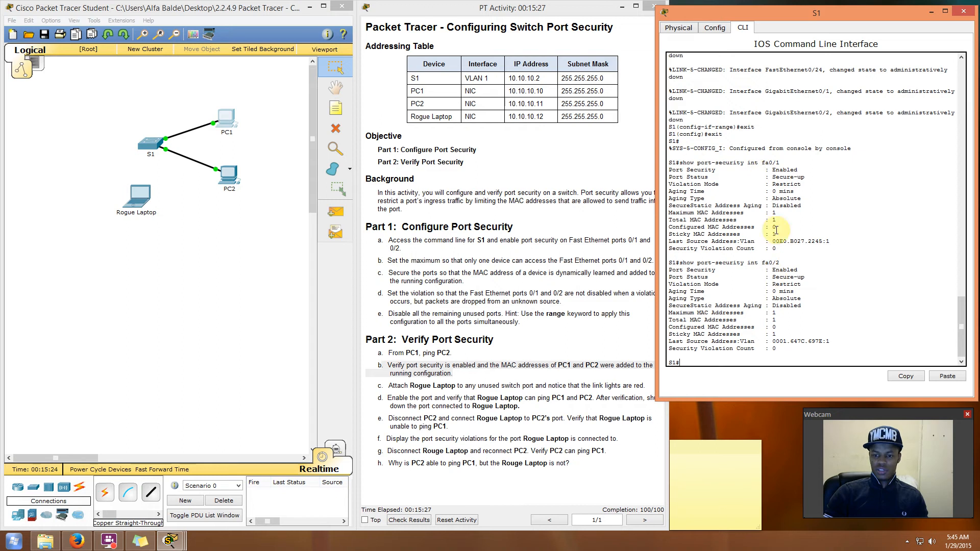
# - Compare the Port Security status and Last Source Address entries of fa0/1 and fa0/2 in S1's output
pyautogui.moveTo(673, 161); pyautogui.dragTo(803, 164)
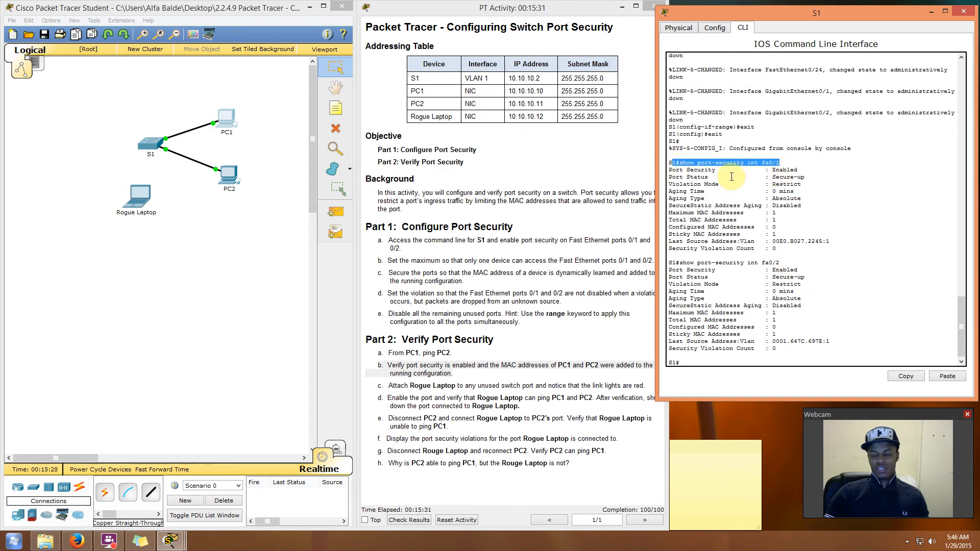
pyautogui.moveTo(670, 170); pyautogui.dragTo(797, 171)
pyautogui.moveTo(669, 265); pyautogui.dragTo(783, 271)
pyautogui.click(798, 269)
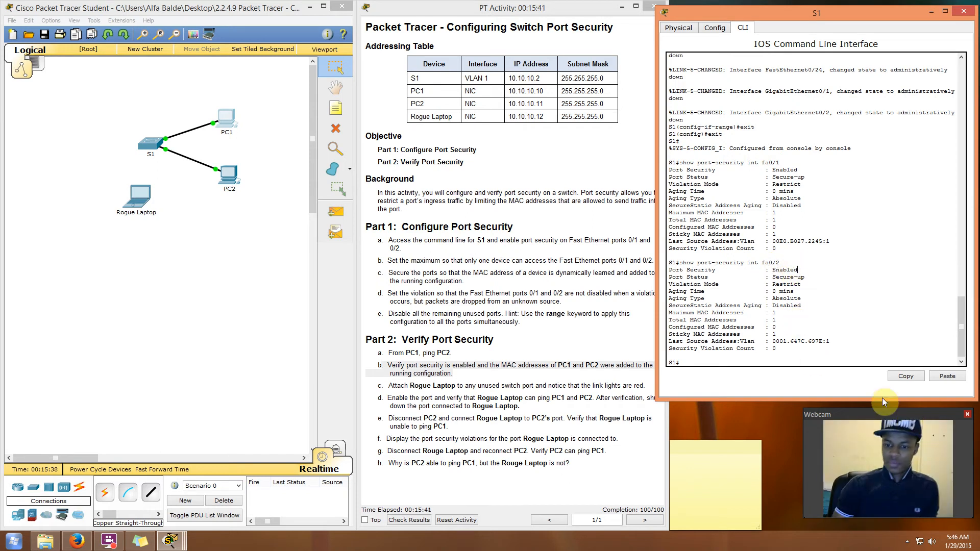
pyautogui.moveTo(830, 341); pyautogui.dragTo(669, 342)
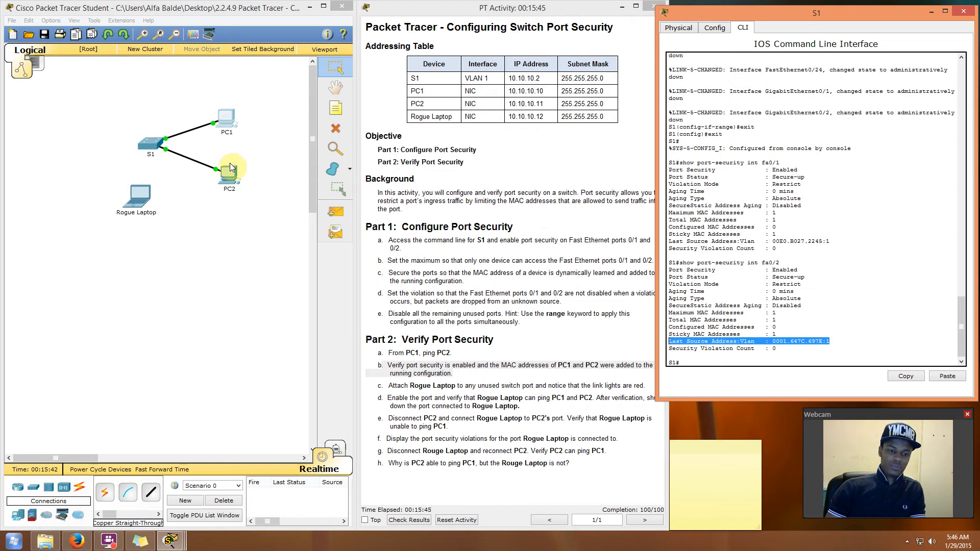
pyautogui.moveTo(830, 241); pyautogui.dragTo(769, 242)
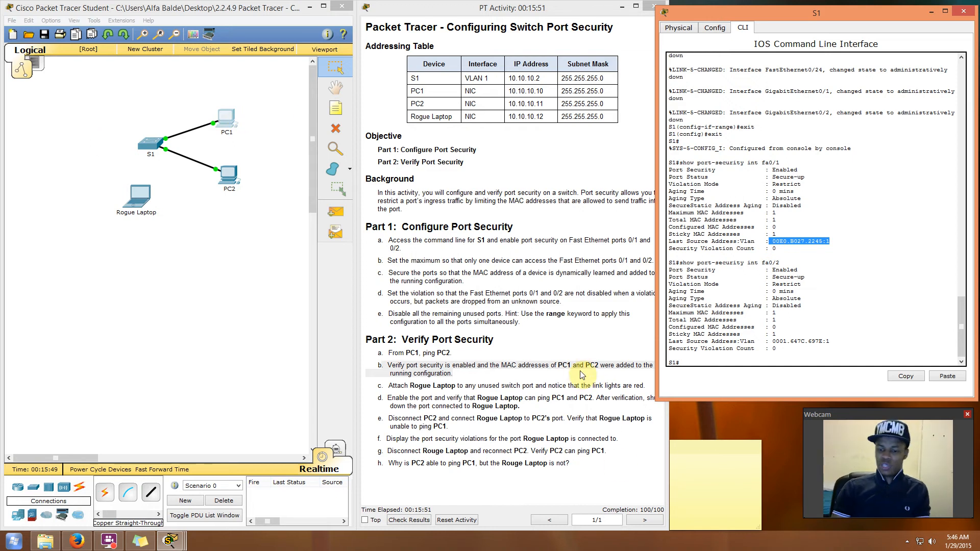
# - Run ipconfig /all on PC1 and compare its Physical Address with the Last Source Address of S1's fa0/1
pyautogui.click(228, 114)
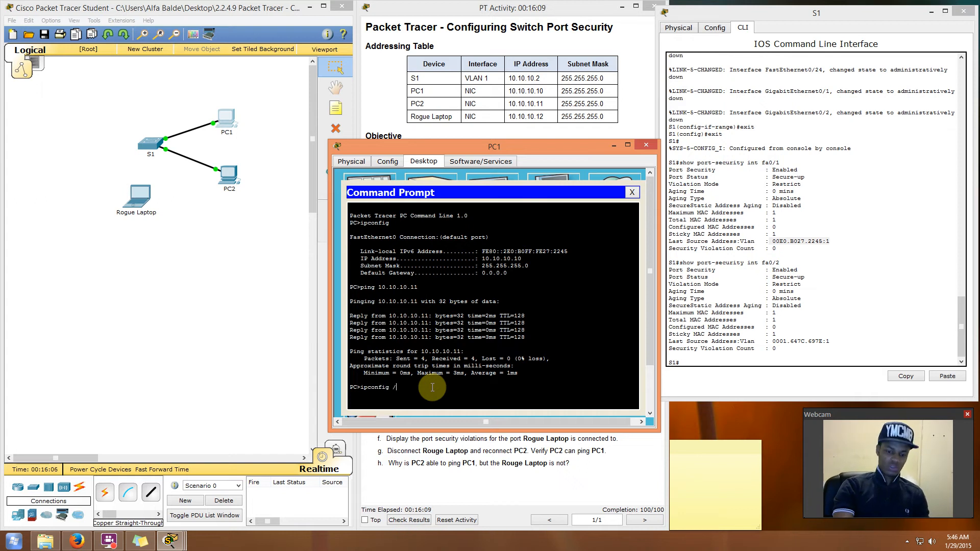
pyautogui.write('all')
pyautogui.press('Return')
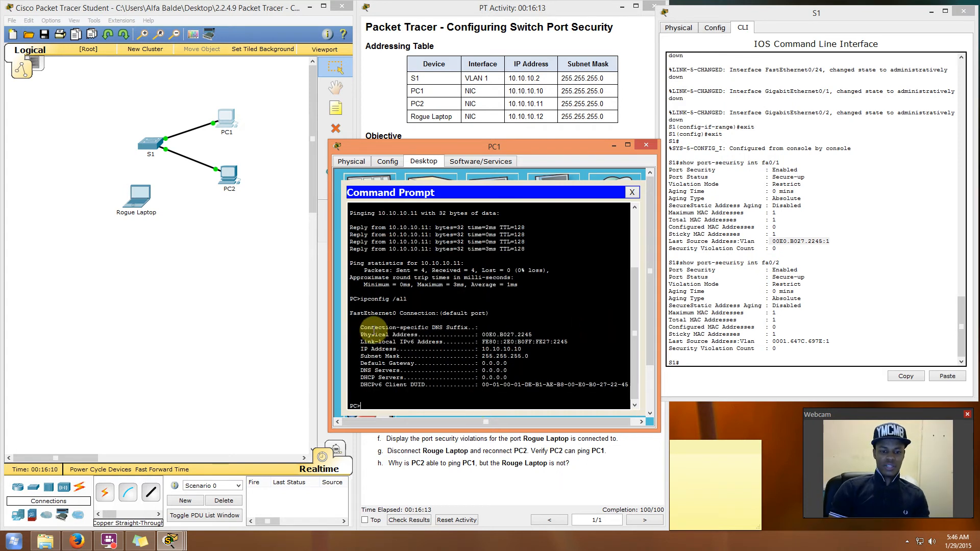
pyautogui.moveTo(361, 335); pyautogui.dragTo(525, 333)
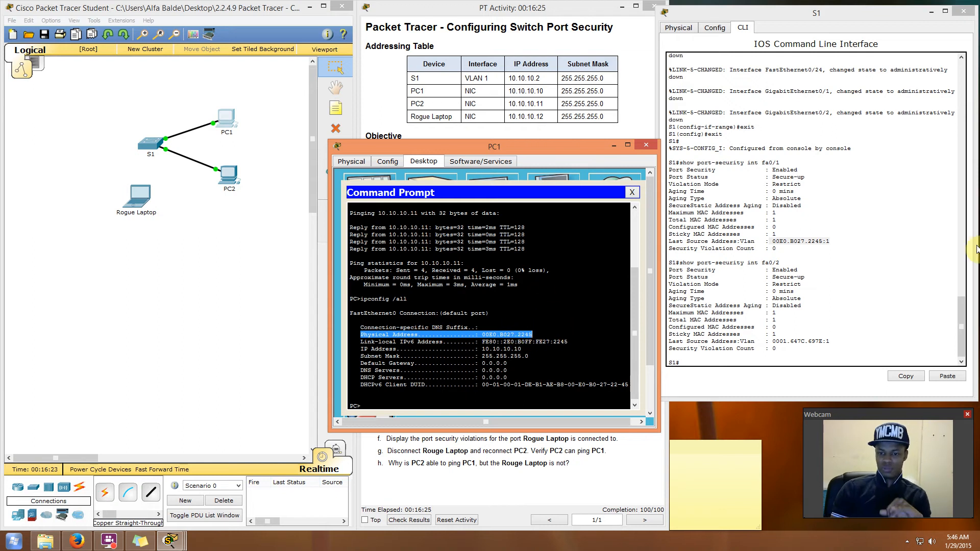
pyautogui.doubleClick(812, 241)
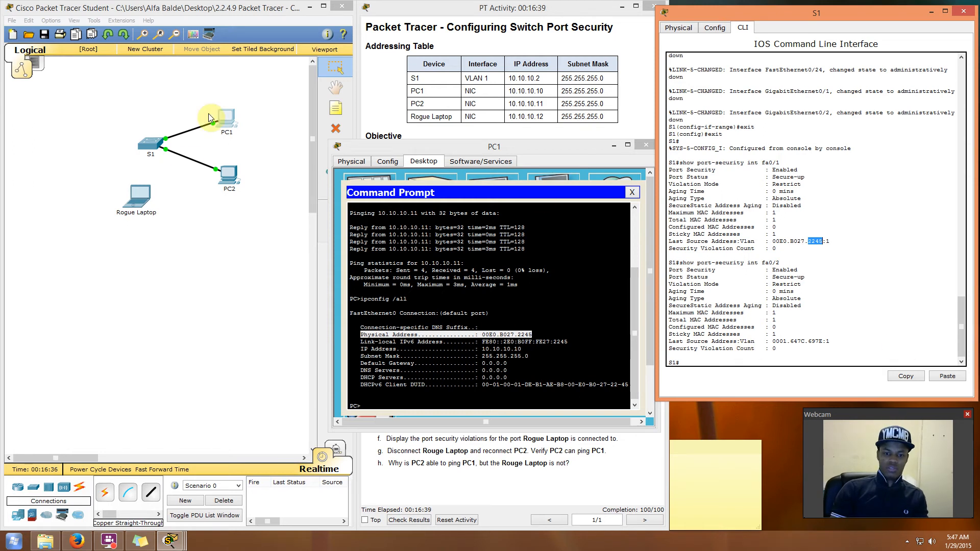
# - Run ipconfig /all on PC2 and compare its Physical Address with the Last Source Address of S1's fa0/2
pyautogui.click(228, 174)
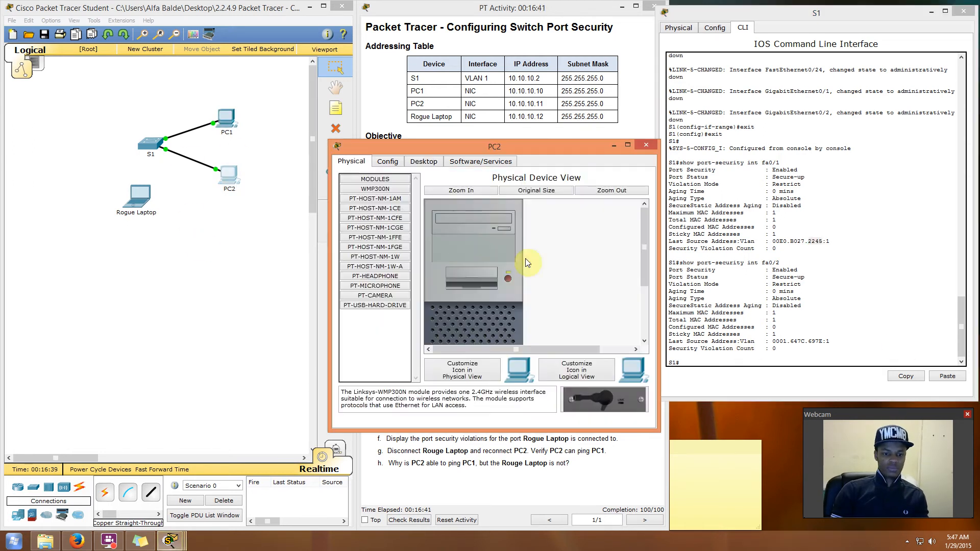
pyautogui.click(424, 161)
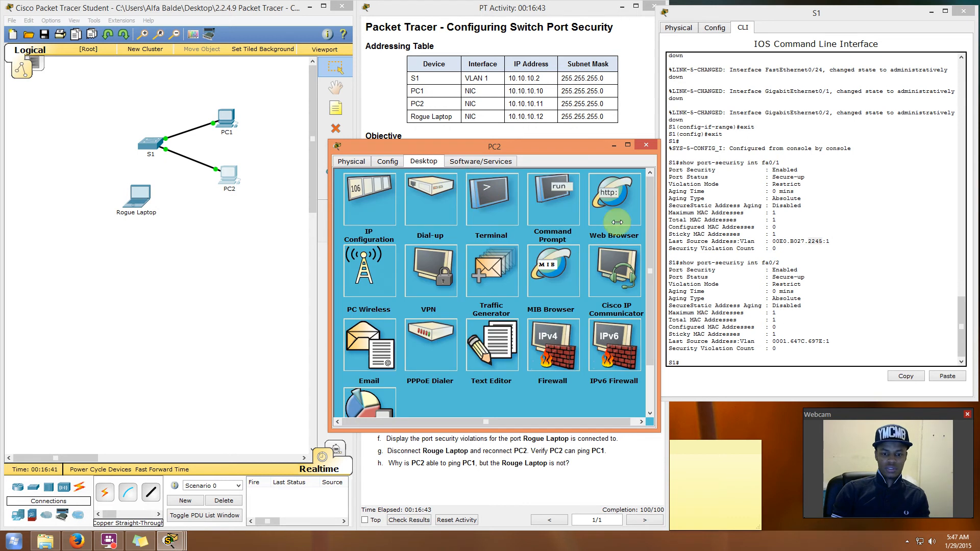
pyautogui.click(556, 199)
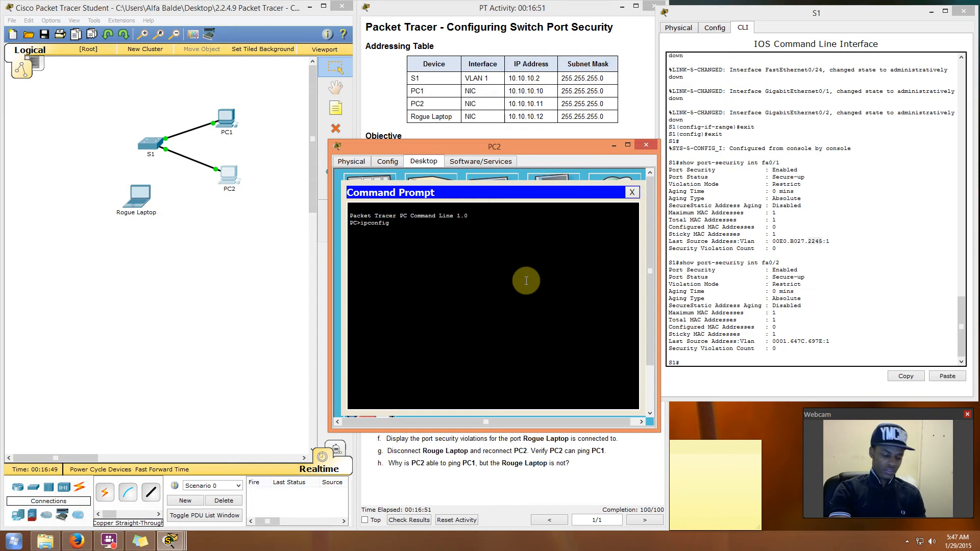
pyautogui.press('Return')
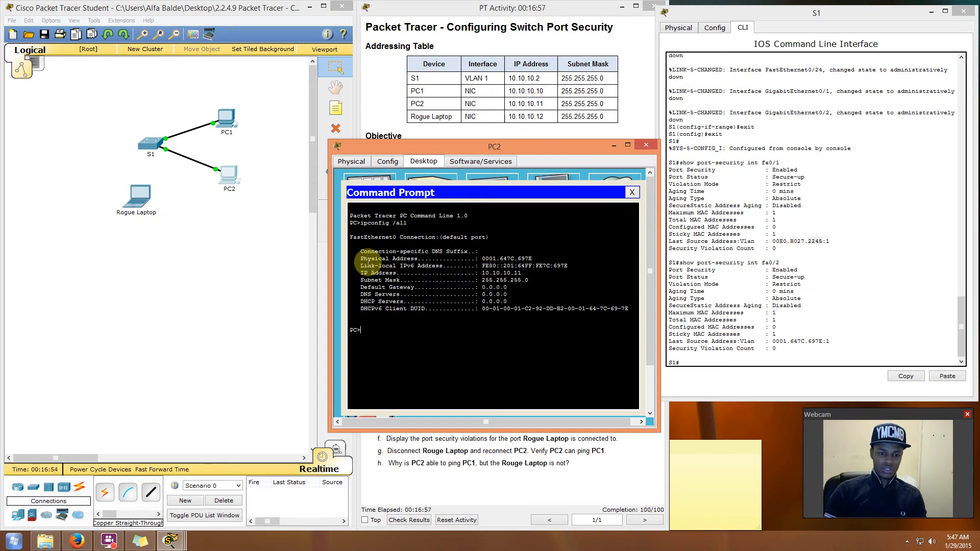
pyautogui.moveTo(360, 258); pyautogui.dragTo(529, 257)
pyautogui.click(520, 257)
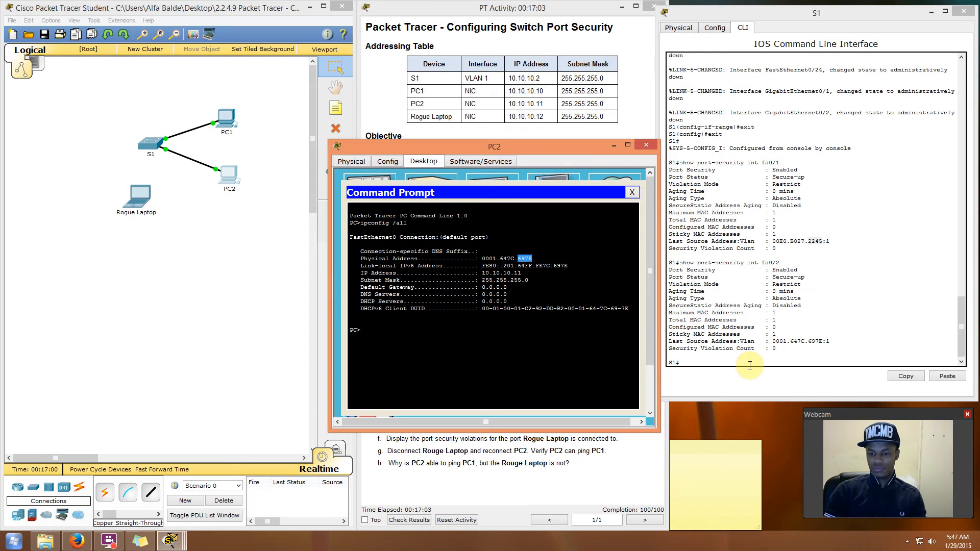
pyautogui.moveTo(809, 342); pyautogui.dragTo(820, 344)
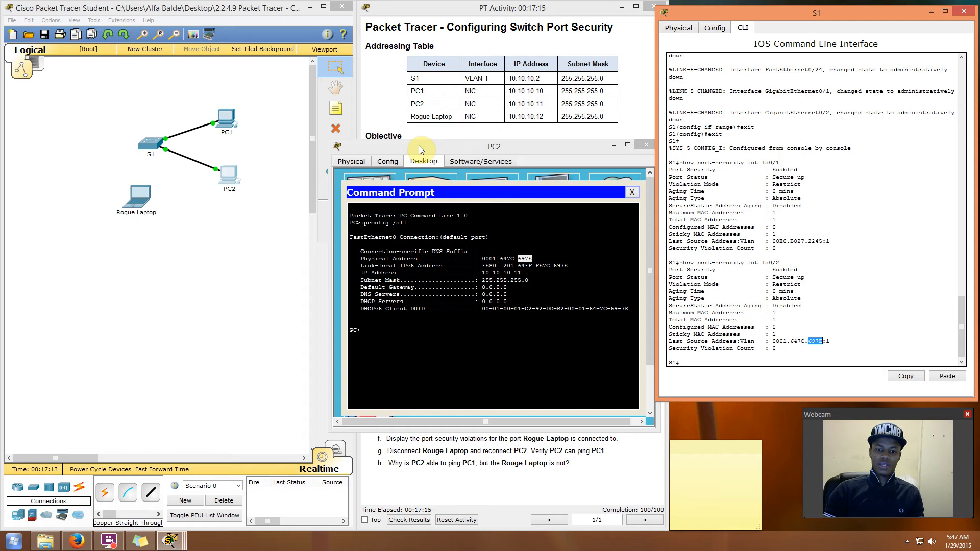
# - Review the ping statistics in PC1's Command Prompt and close the PC1 and PC2 windows
pyautogui.click(227, 116)
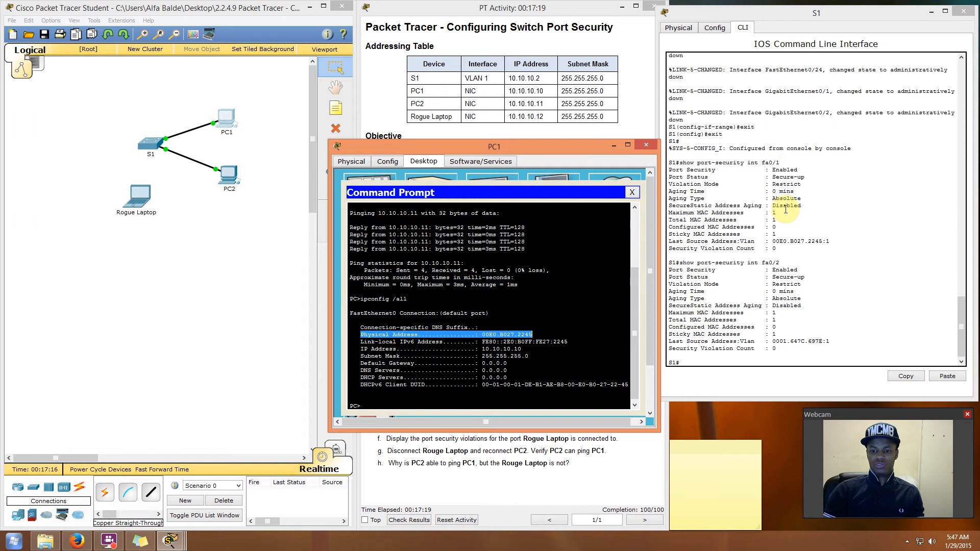
pyautogui.click(577, 273)
pyautogui.moveTo(577, 273); pyautogui.dragTo(583, 263)
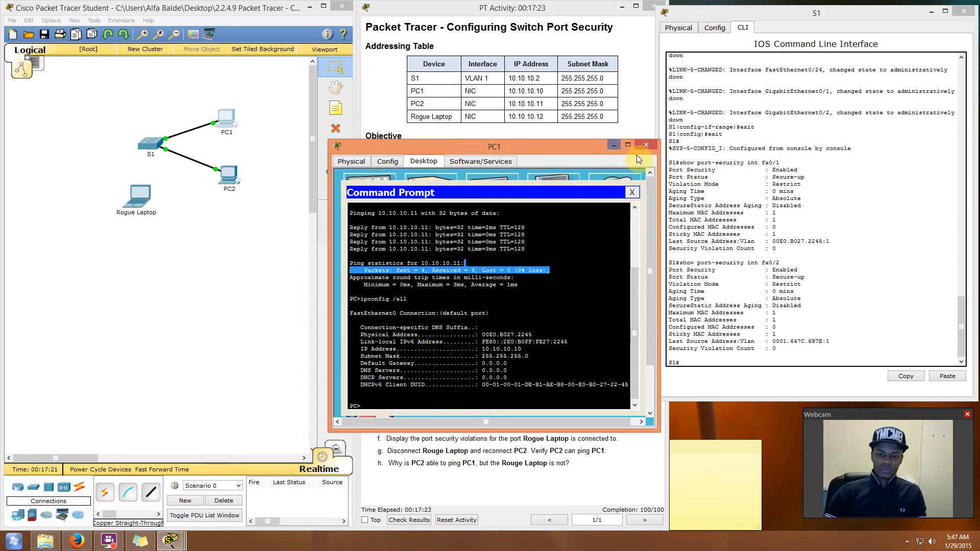
pyautogui.click(648, 145)
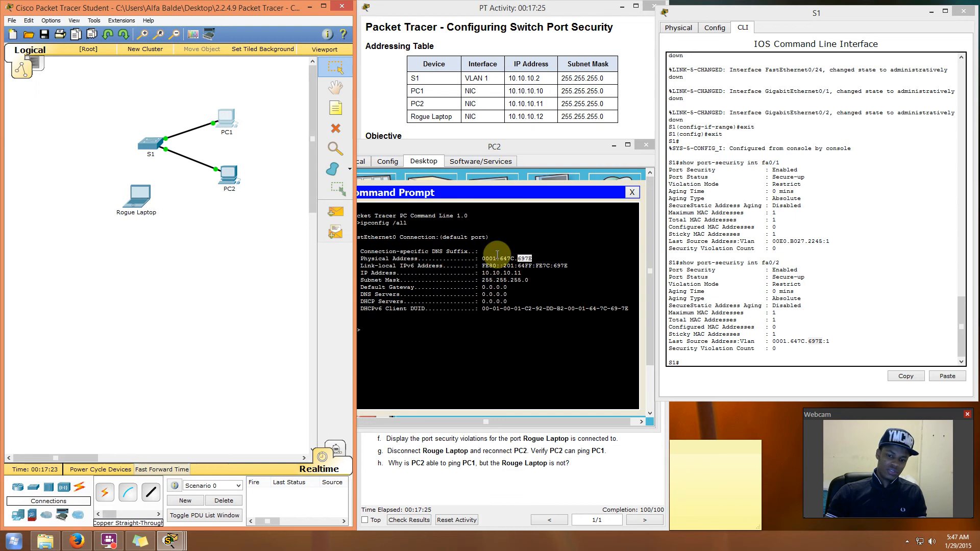
pyautogui.click(647, 145)
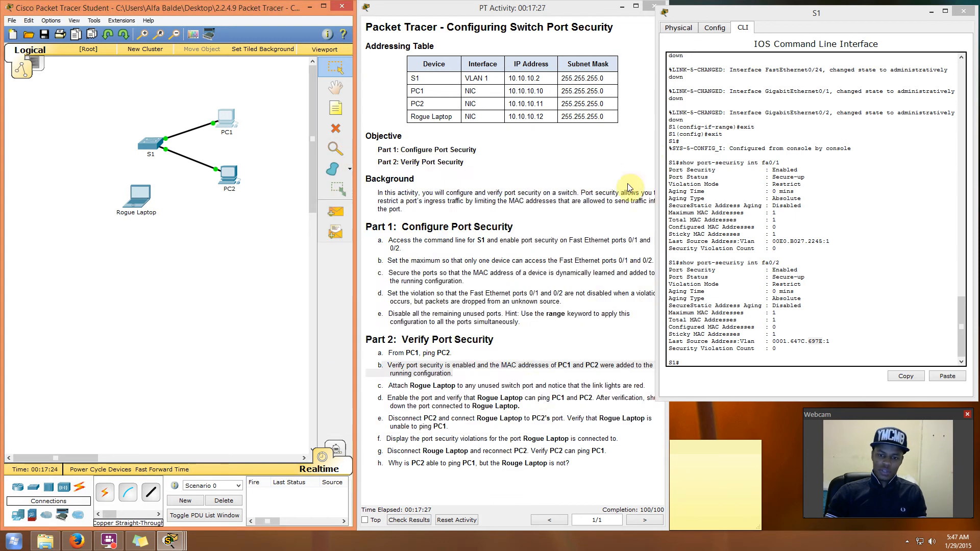
# - Connect Rogue Laptop's FastEthernet0 to S1's unused FastEthernet0/3 with a copper straight-through cable, as Part 2 step c asks
pyautogui.click(481, 381)
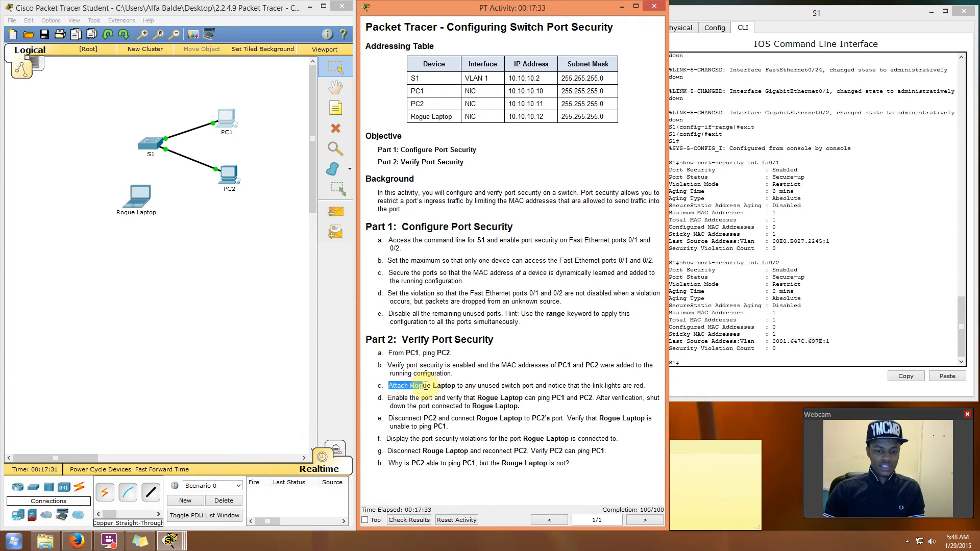
pyautogui.moveTo(425, 386); pyautogui.dragTo(563, 387)
pyautogui.moveTo(623, 379); pyautogui.dragTo(648, 385)
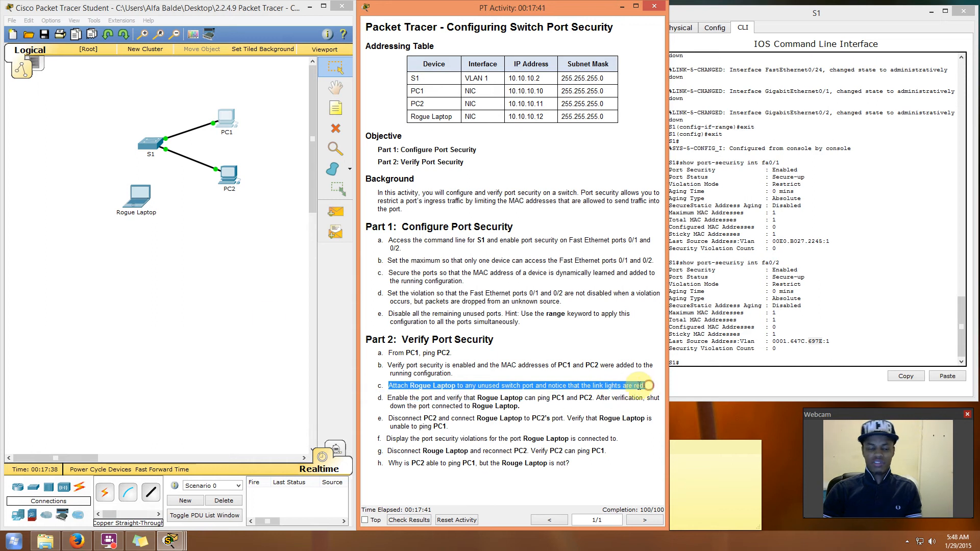
pyautogui.click(261, 314)
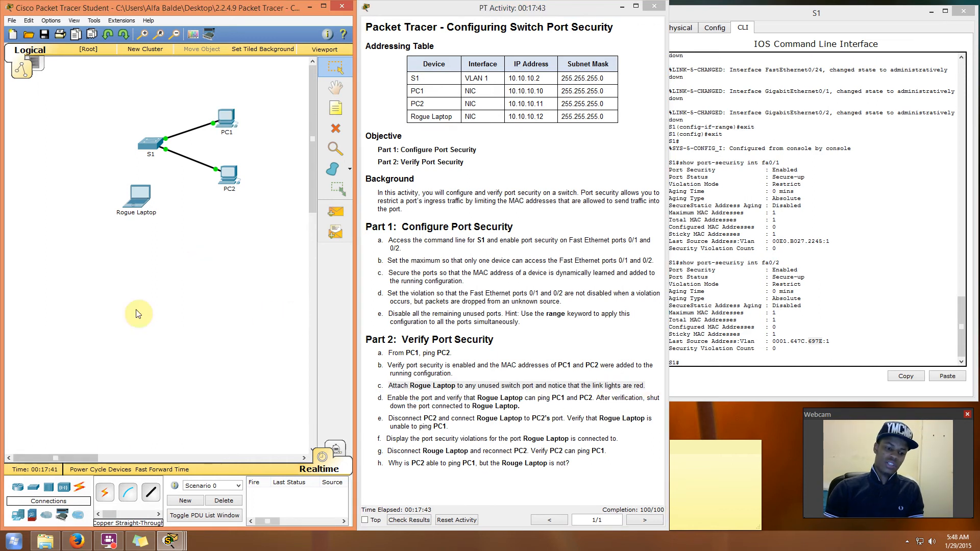
pyautogui.click(151, 498)
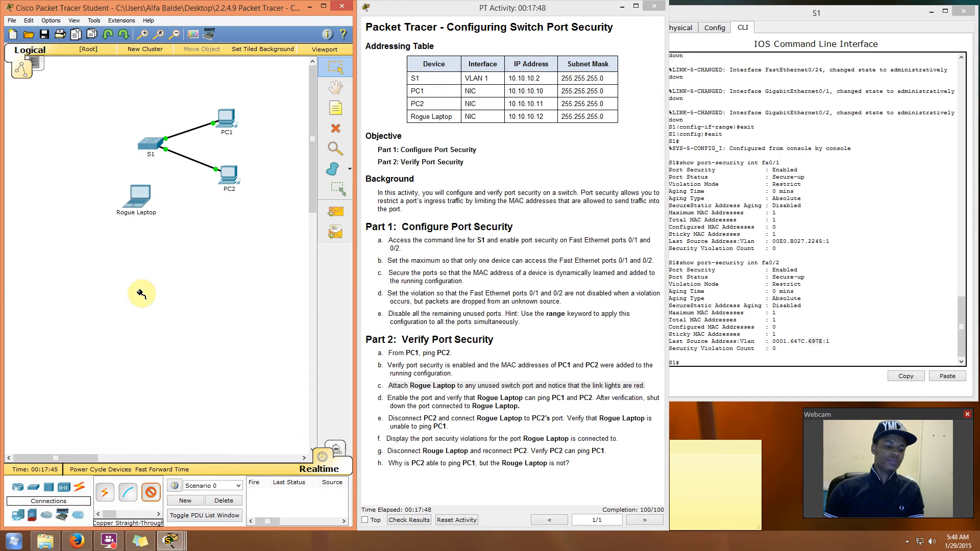
pyautogui.click(141, 197)
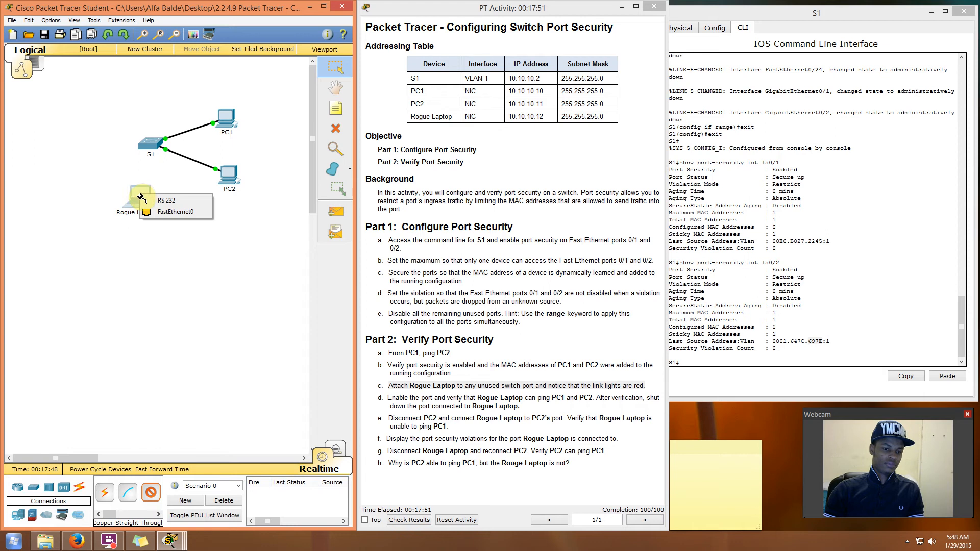
pyautogui.click(163, 210)
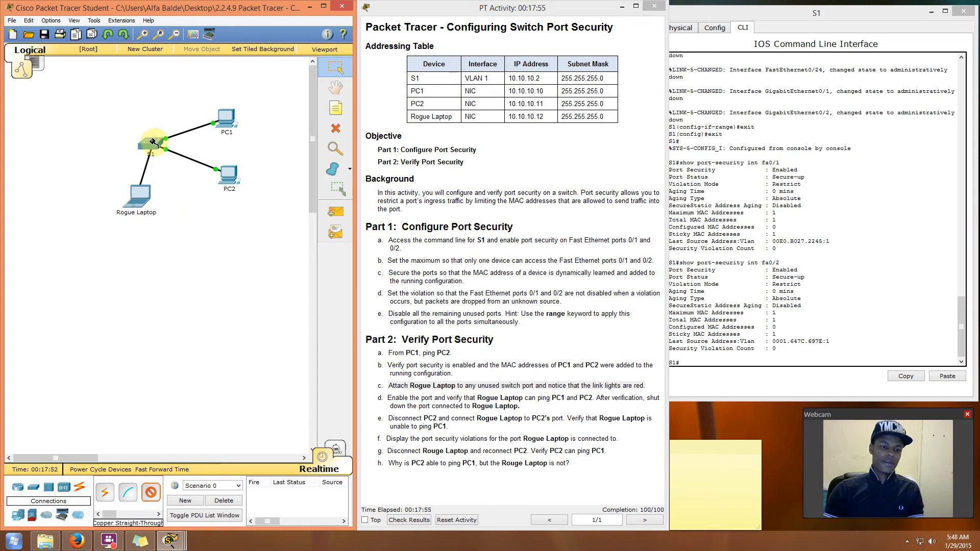
pyautogui.click(151, 141)
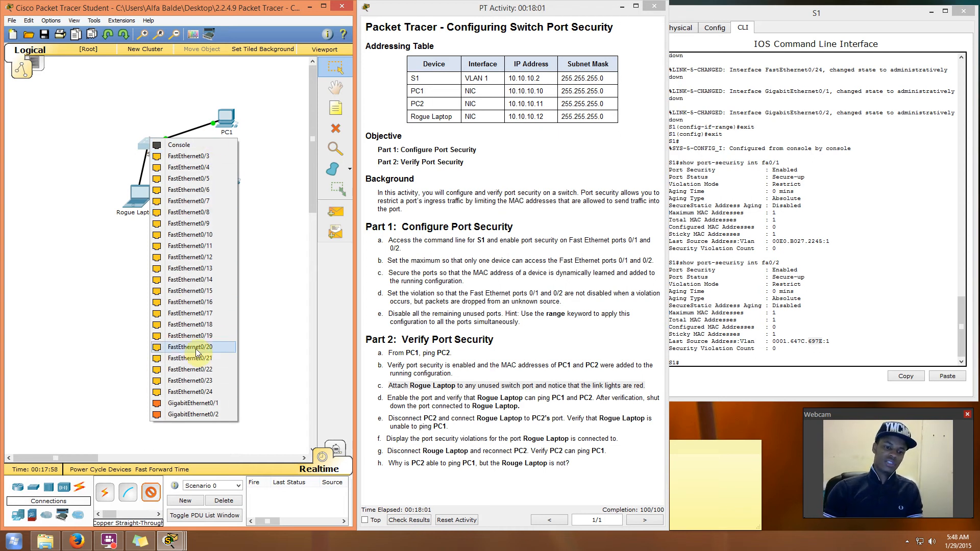
pyautogui.click(178, 157)
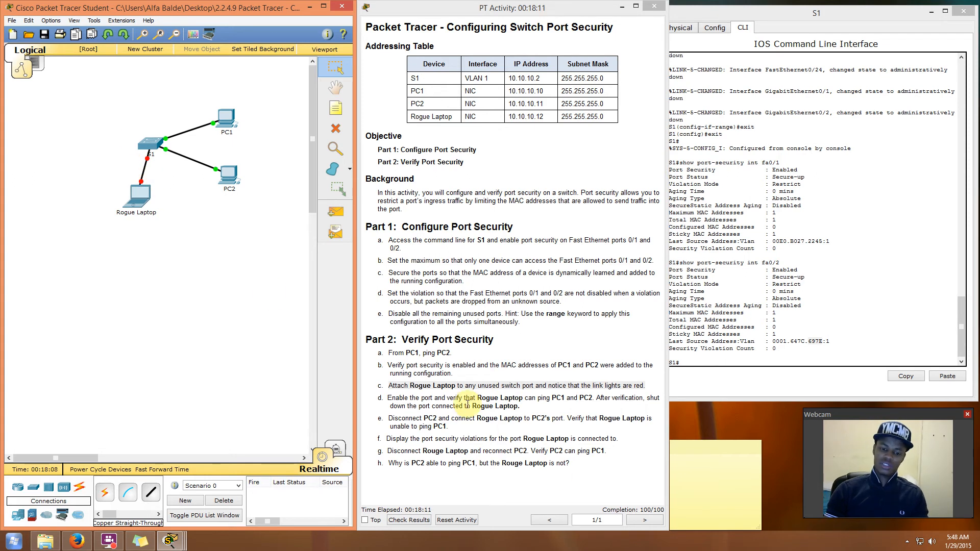
# - Examine S1's CLI history for the shutdown of the unused ports and the link-state message of FastEthernet0/3
pyautogui.click(458, 395)
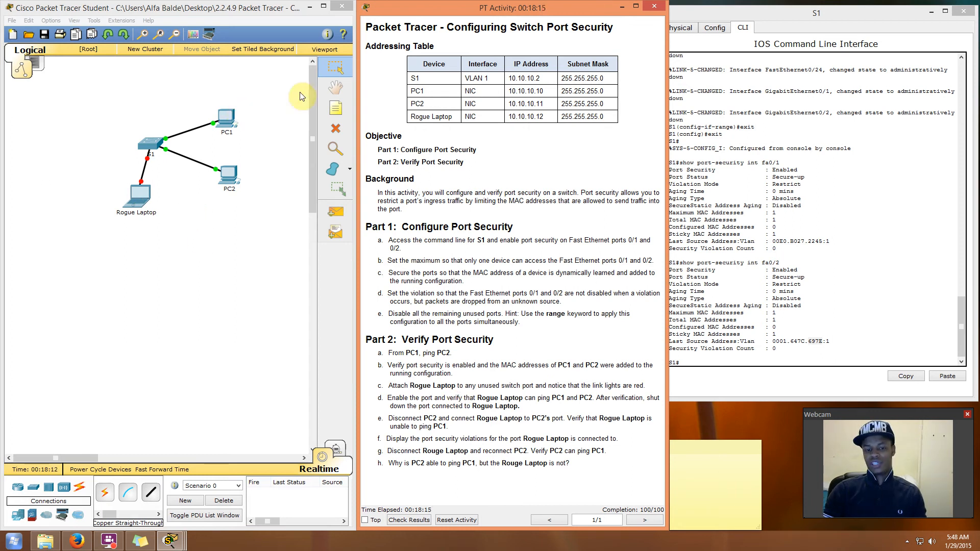
pyautogui.click(837, 226)
pyautogui.scroll(4, 822, 184)
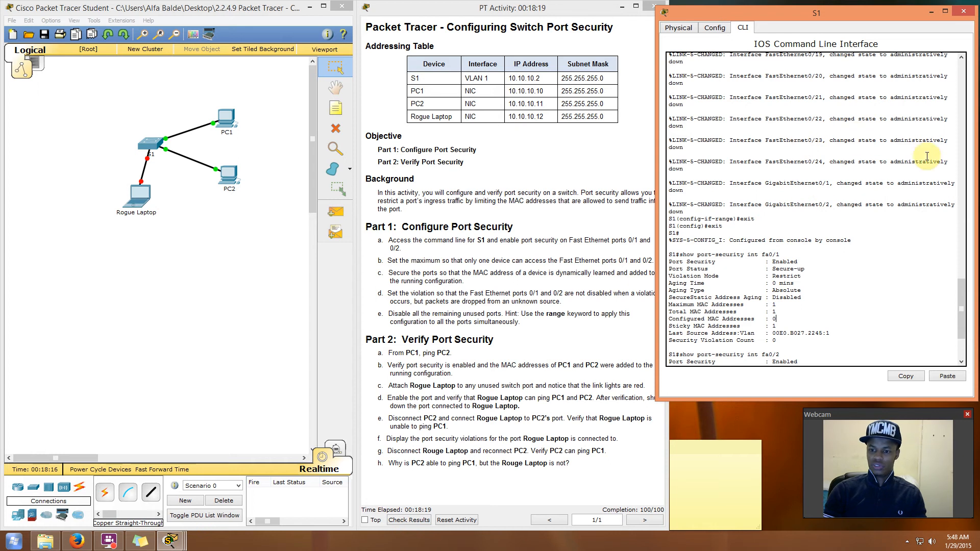
pyautogui.scroll(10, 803, 171)
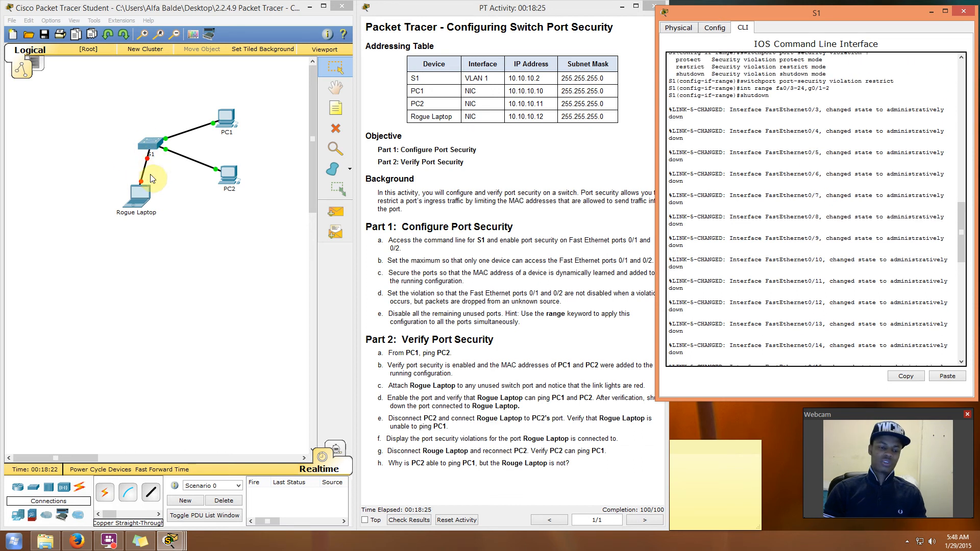
pyautogui.scroll(3, 822, 240)
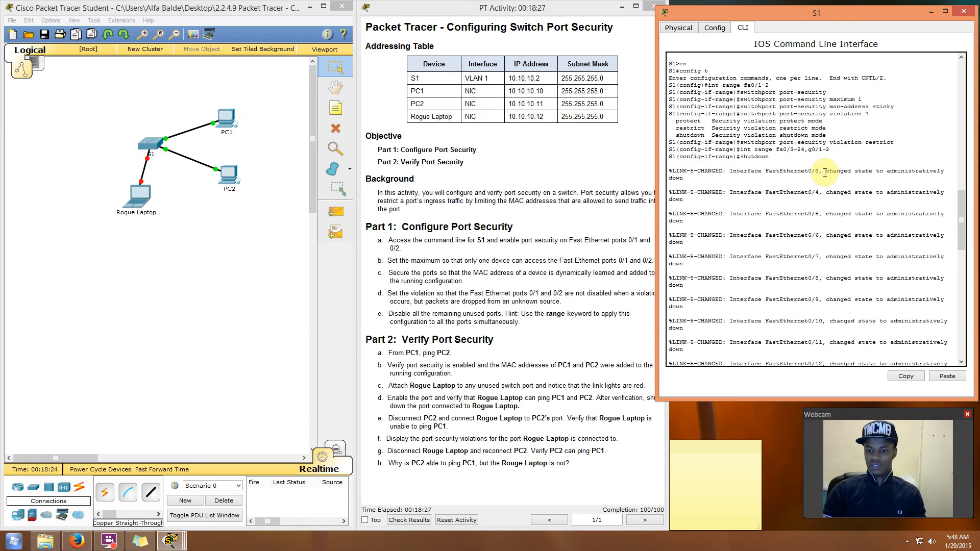
pyautogui.tripleClick(682, 172)
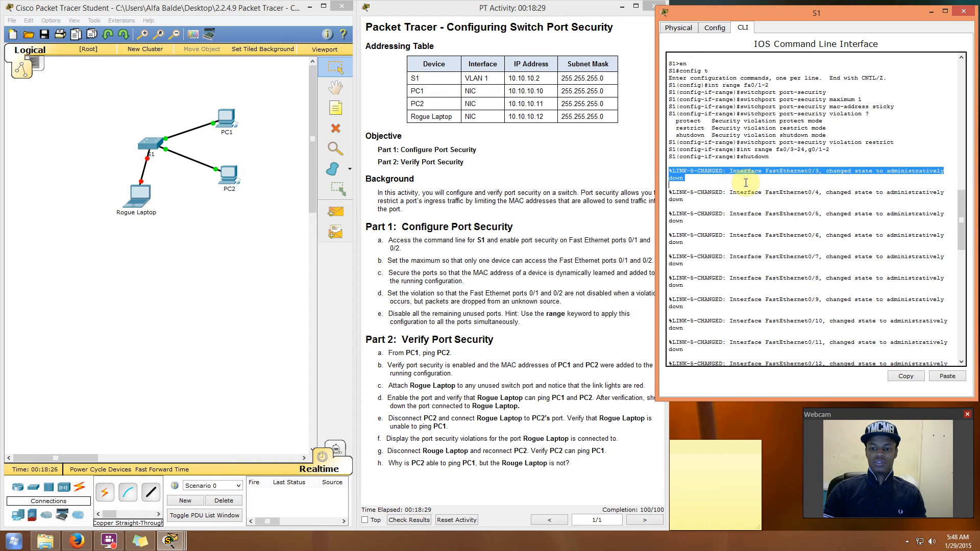
pyautogui.click(694, 179)
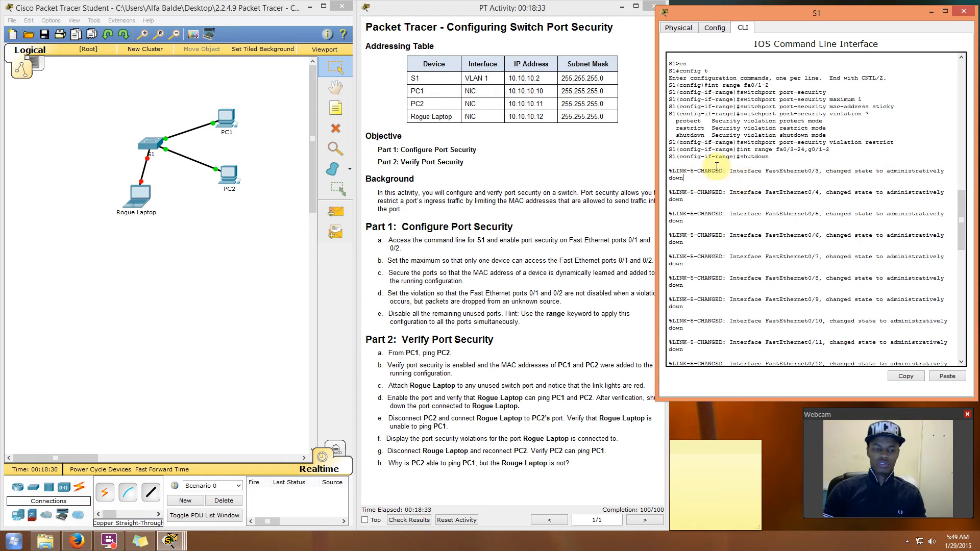
pyautogui.click(520, 332)
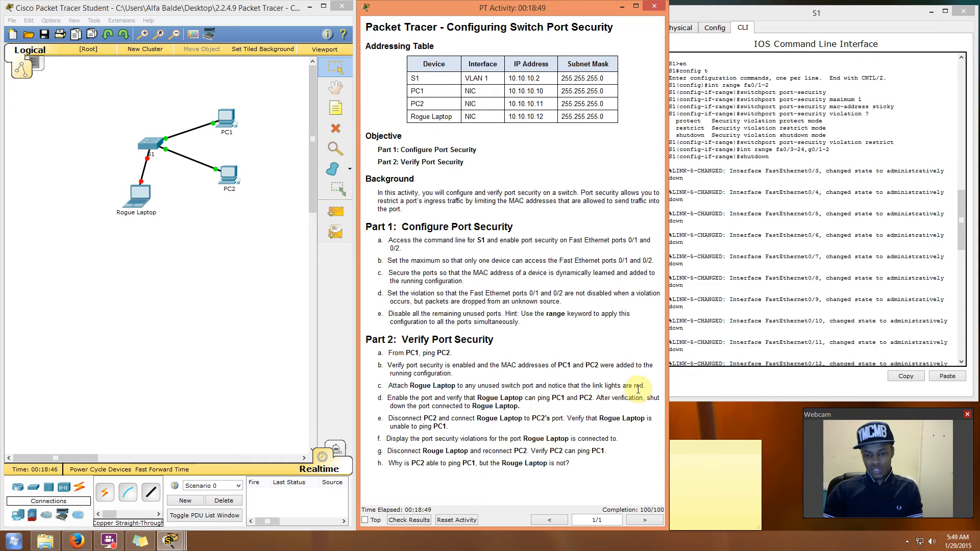
# - Enable S1's fa0/3 from configuration mode with config t, int fa0/3 and no shut
pyautogui.click(740, 314)
pyautogui.scroll(-20, 739, 314)
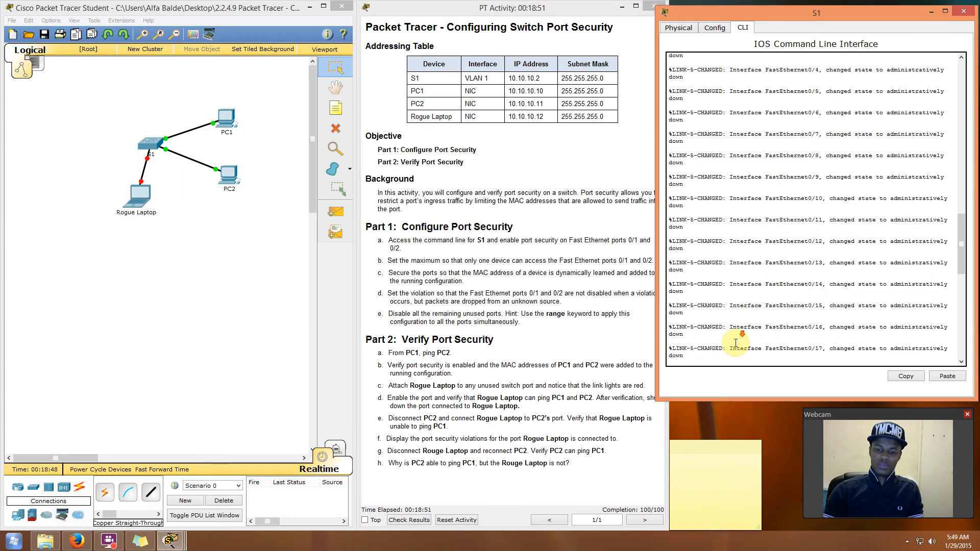
pyautogui.scroll(-3, 709, 363)
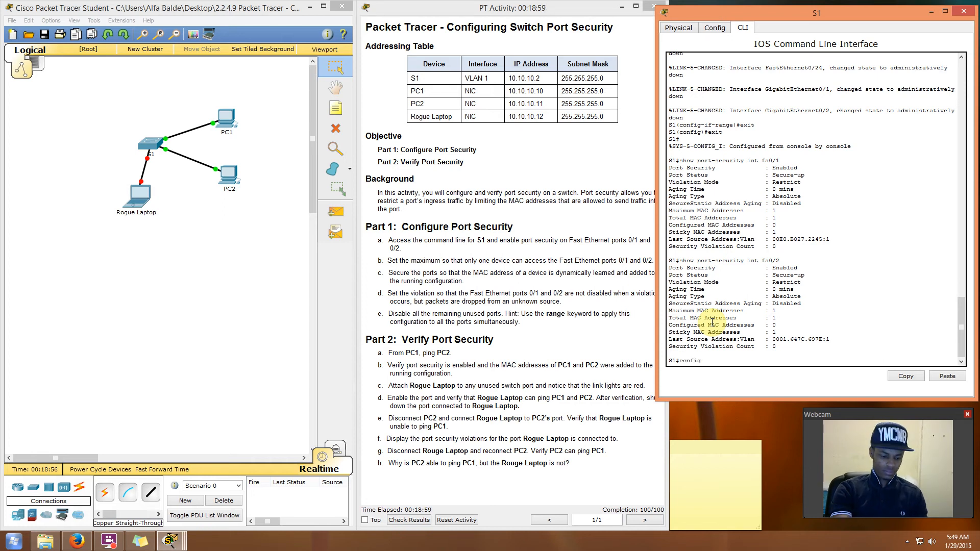
pyautogui.press('Return')
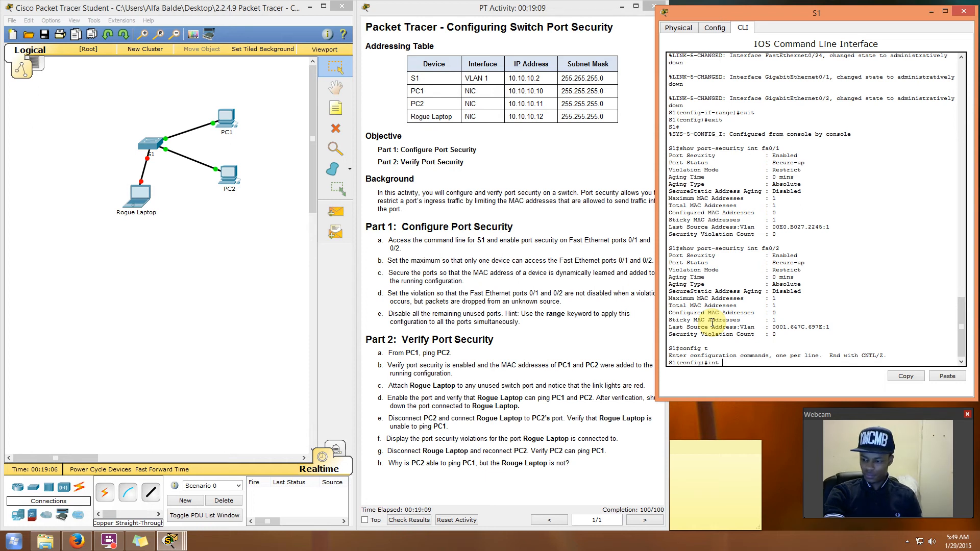
pyautogui.write('fa0/3')
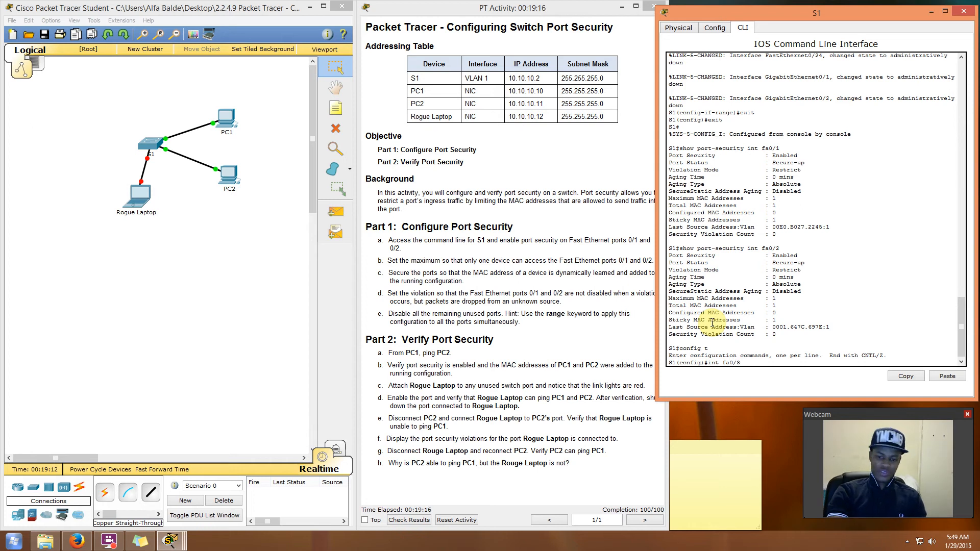
pyautogui.click(979, 272)
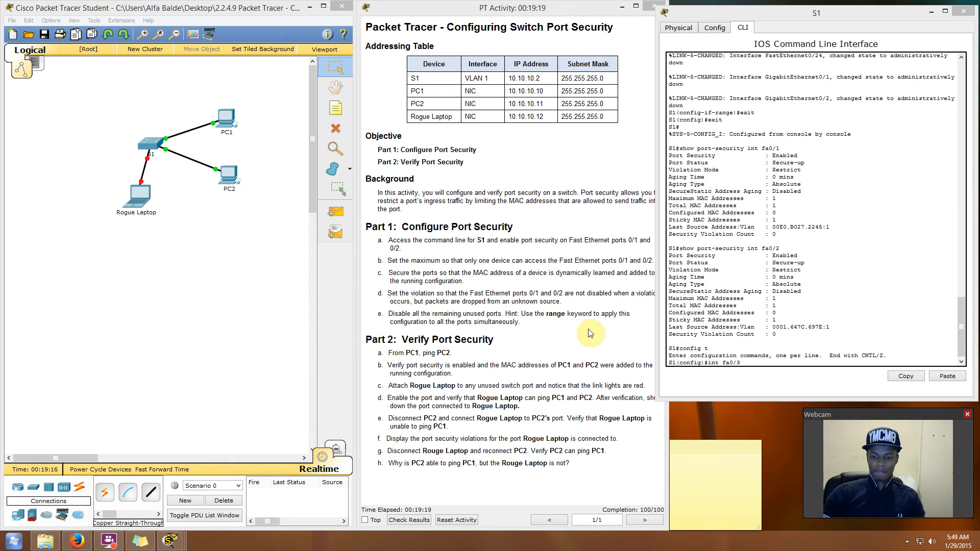
pyautogui.click(752, 362)
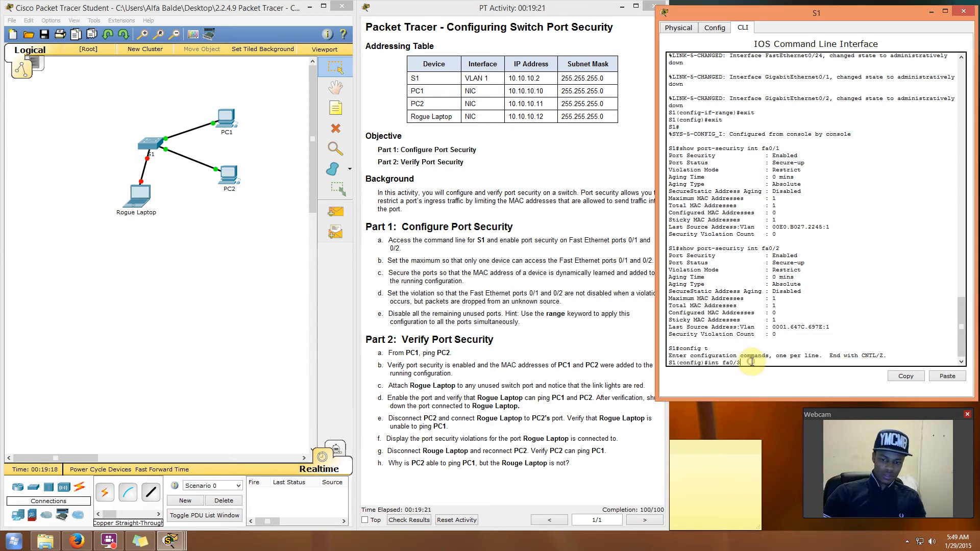
pyautogui.write('int fa0/3')
pyautogui.press('Return')
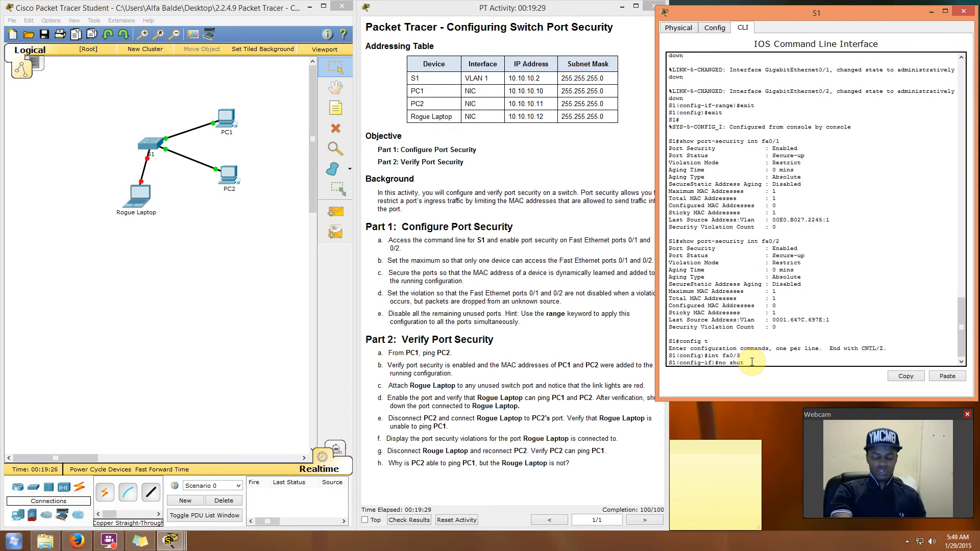
pyautogui.write('no shut')
pyautogui.press('Return')
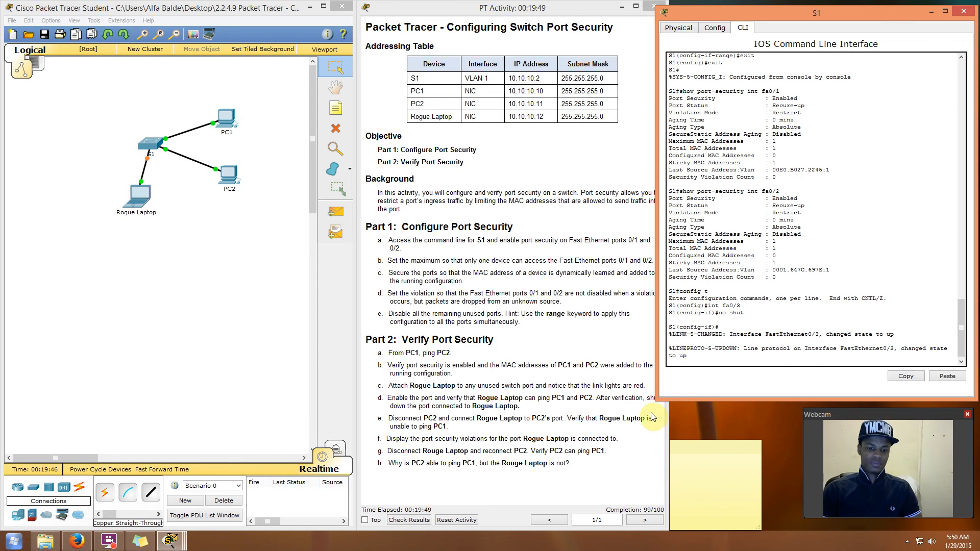
# - Check the IP addresses of PC1 and PC2 in the activity's Addressing Table
pyautogui.click(164, 251)
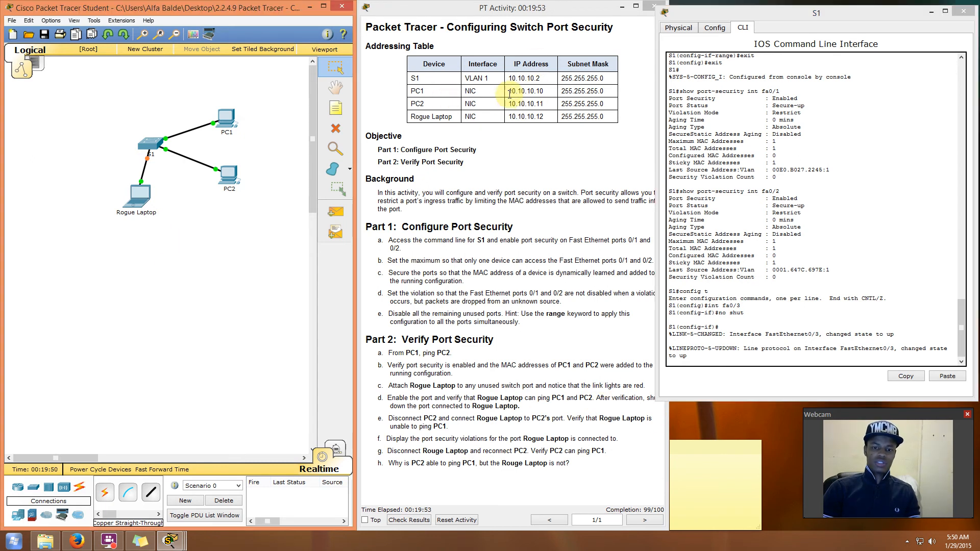
pyautogui.moveTo(509, 91); pyautogui.dragTo(545, 105)
pyautogui.click(241, 226)
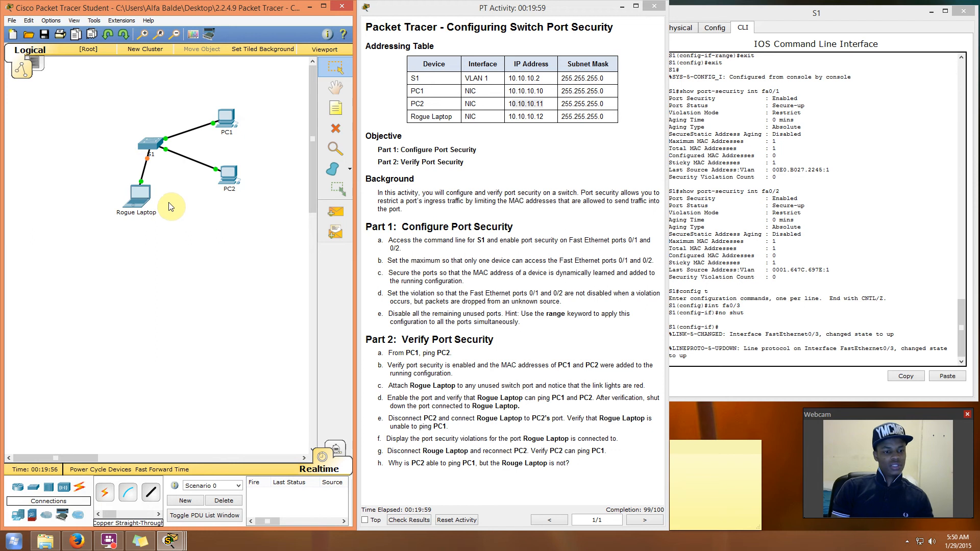
# - Ping PC1 at 10.10.10.10 from Rogue Laptop's Command Prompt
pyautogui.click(136, 198)
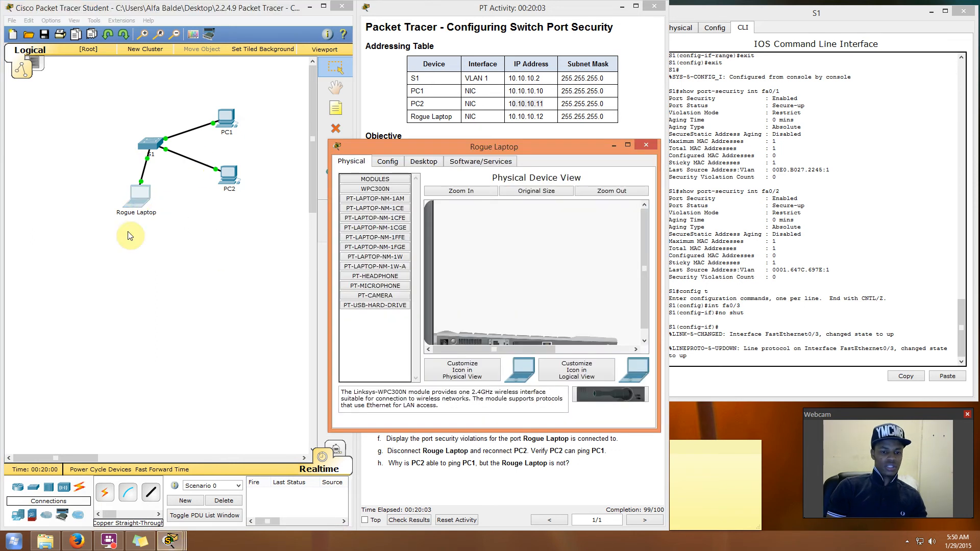
pyautogui.click(424, 161)
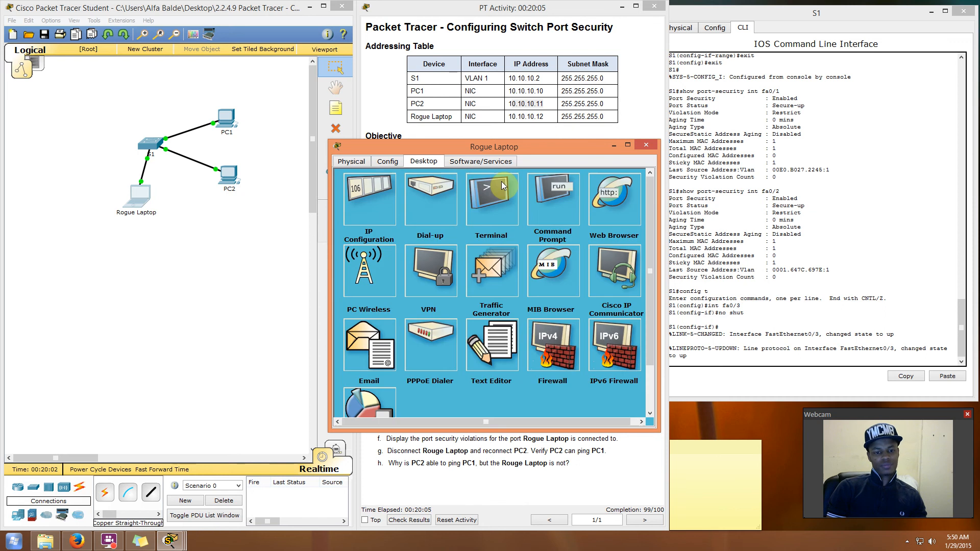
pyautogui.click(553, 194)
pyautogui.write('ping 10.')
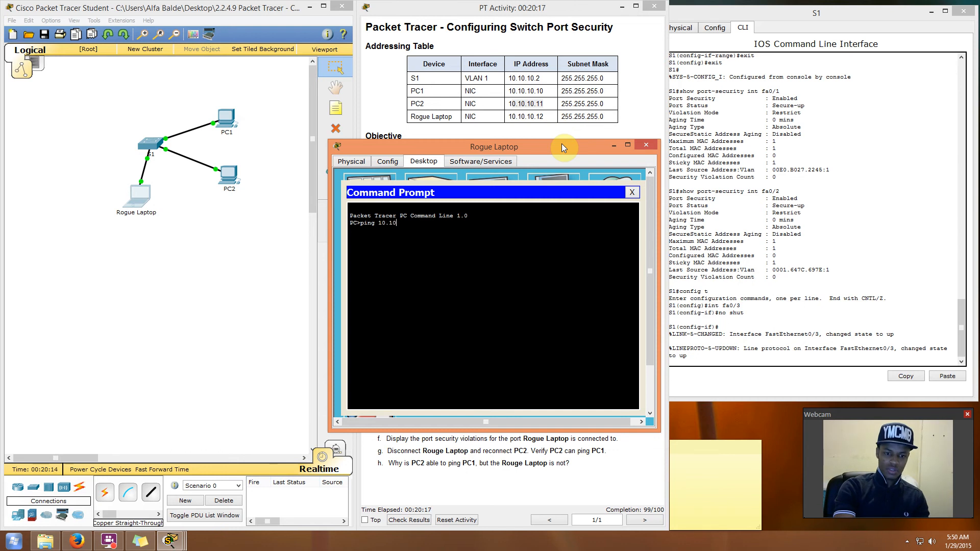
pyautogui.write('10.10')
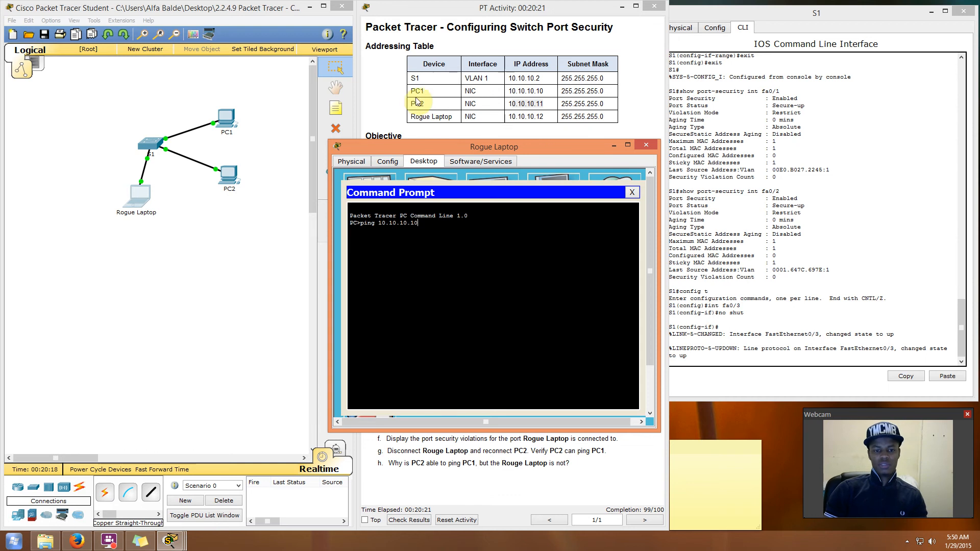
pyautogui.press('Return')
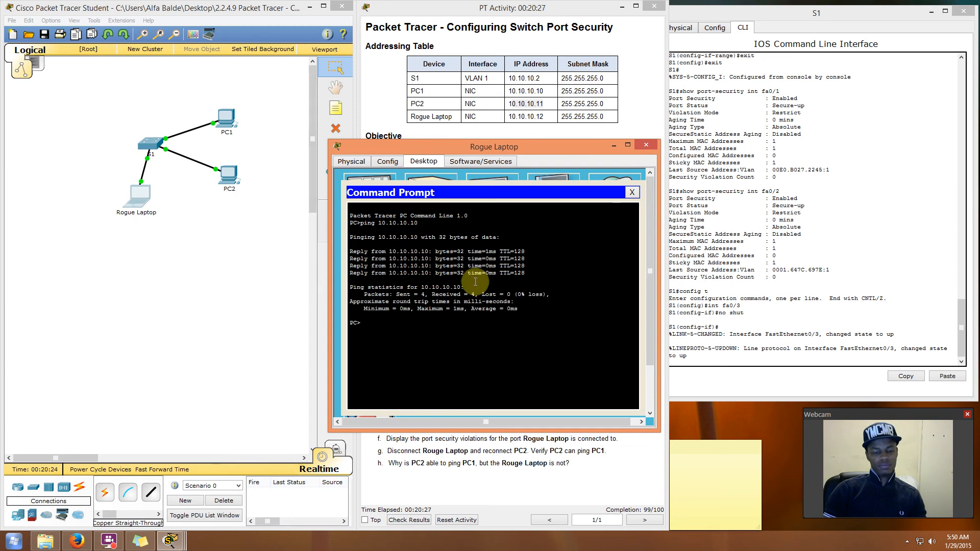
# - Ping PC2 at 10.10.10.11 from Rogue Laptop and put the laptop's window away
pyautogui.press('Up')
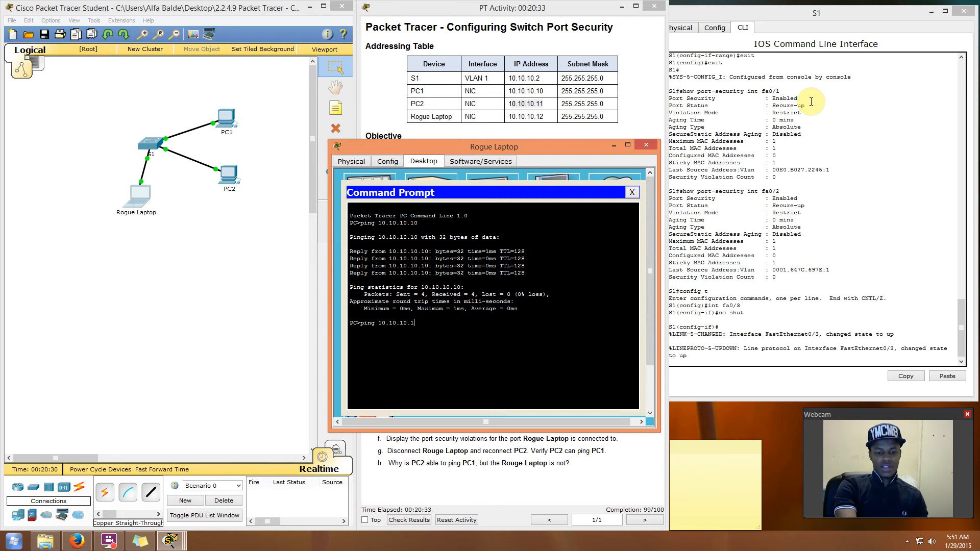
pyautogui.write('1')
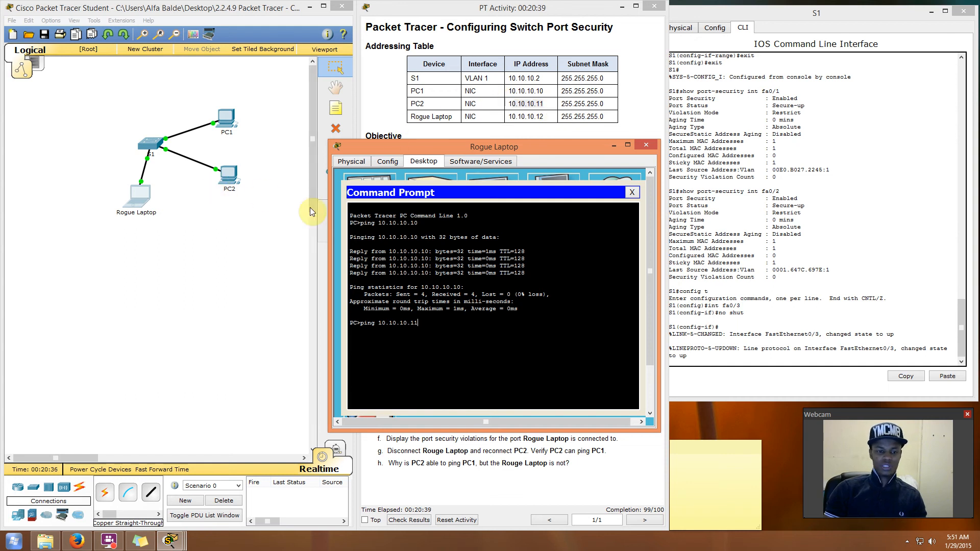
pyautogui.press('Return')
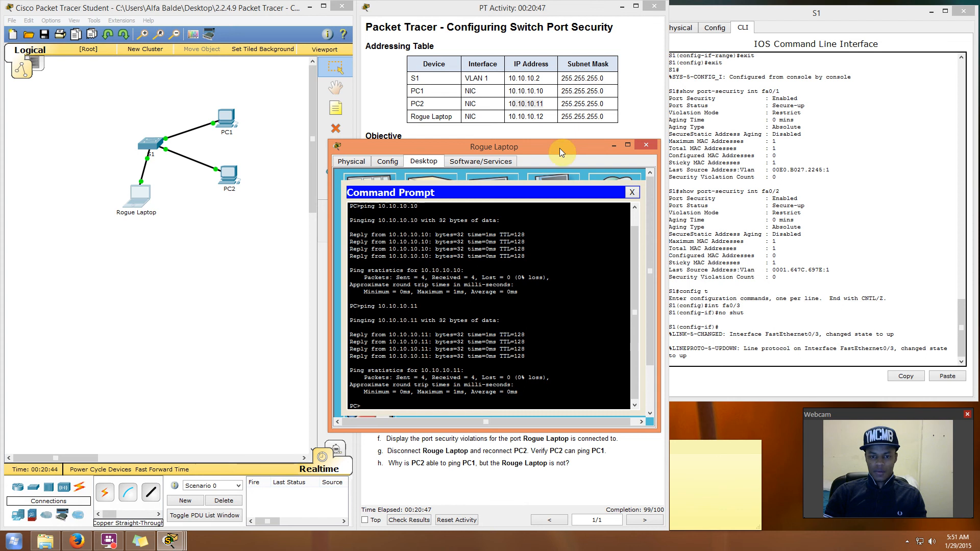
pyautogui.moveTo(560, 148); pyautogui.dragTo(298, 136)
pyautogui.click(532, 410)
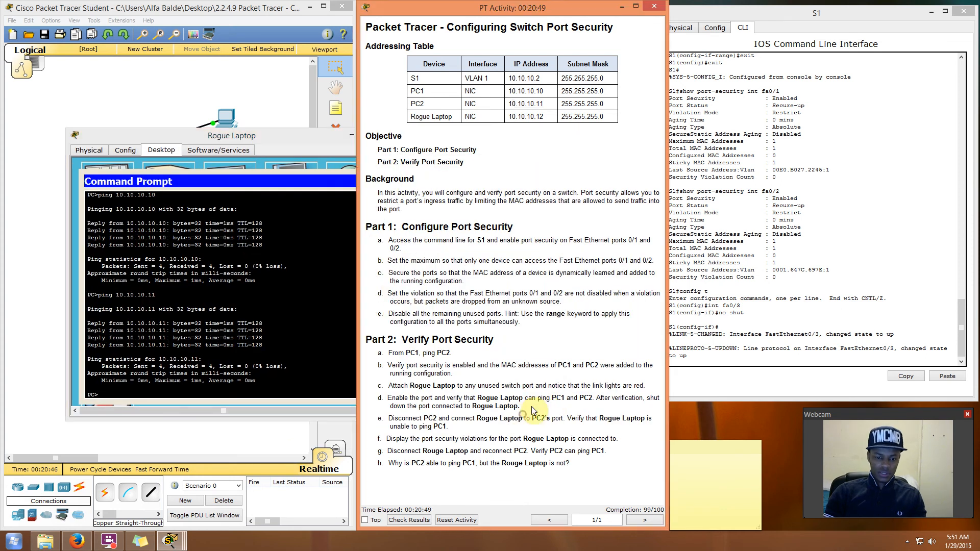
pyautogui.click(305, 141)
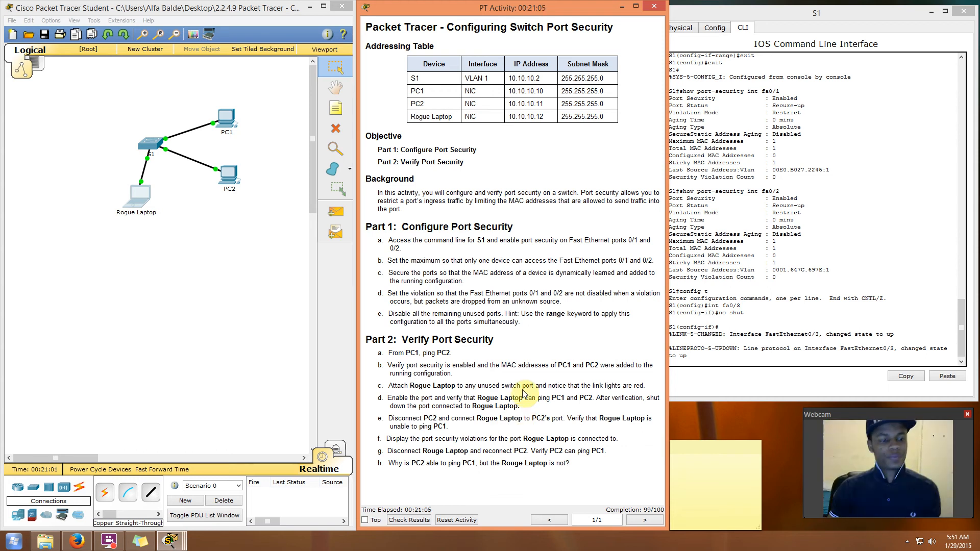
# - Shut down the port connected to Rogue Laptop on S1 with int fa0/3 and shutdown
pyautogui.click(723, 359)
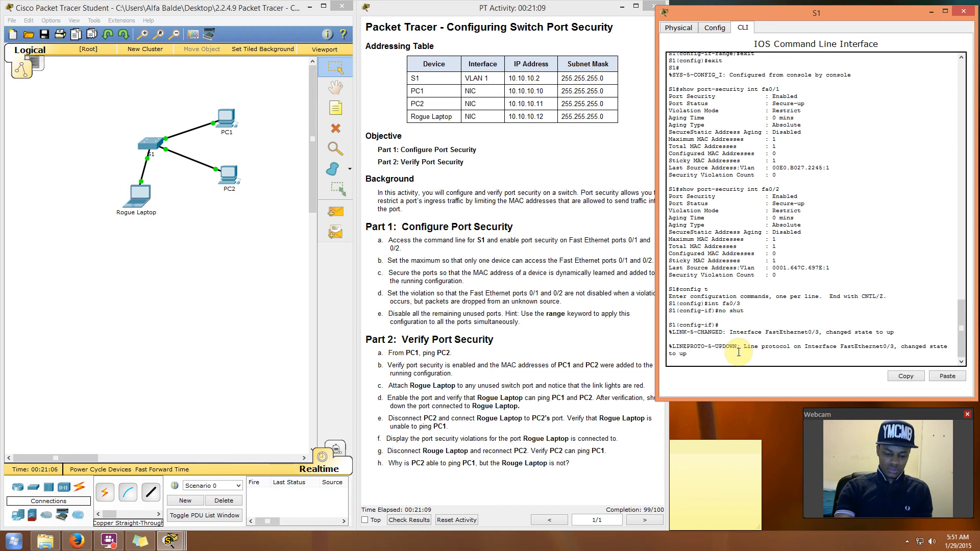
pyautogui.press('Return')
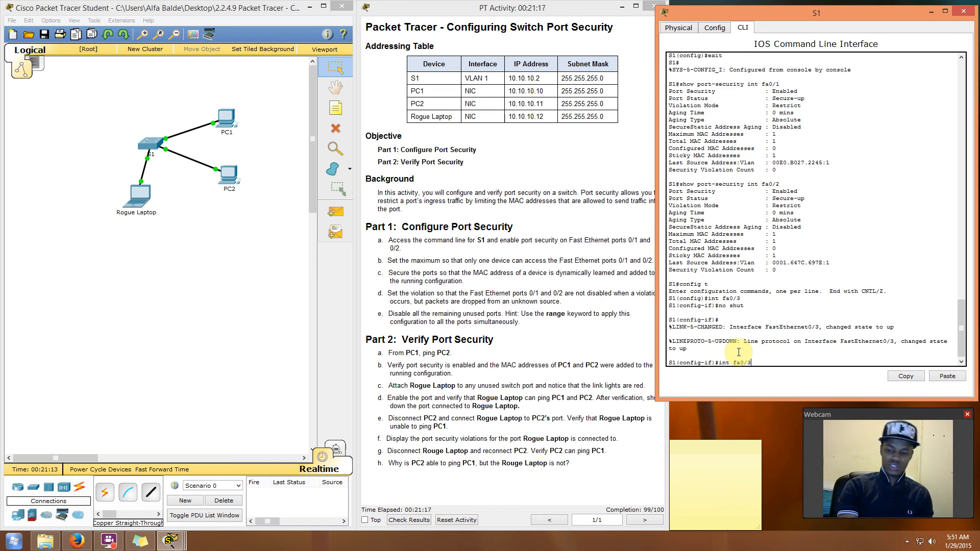
pyautogui.press('Return')
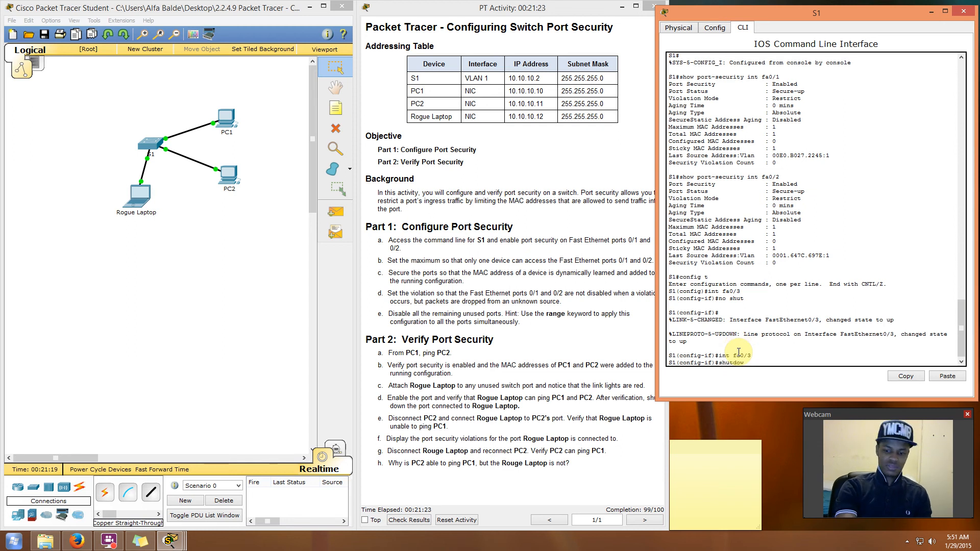
pyautogui.press('Return')
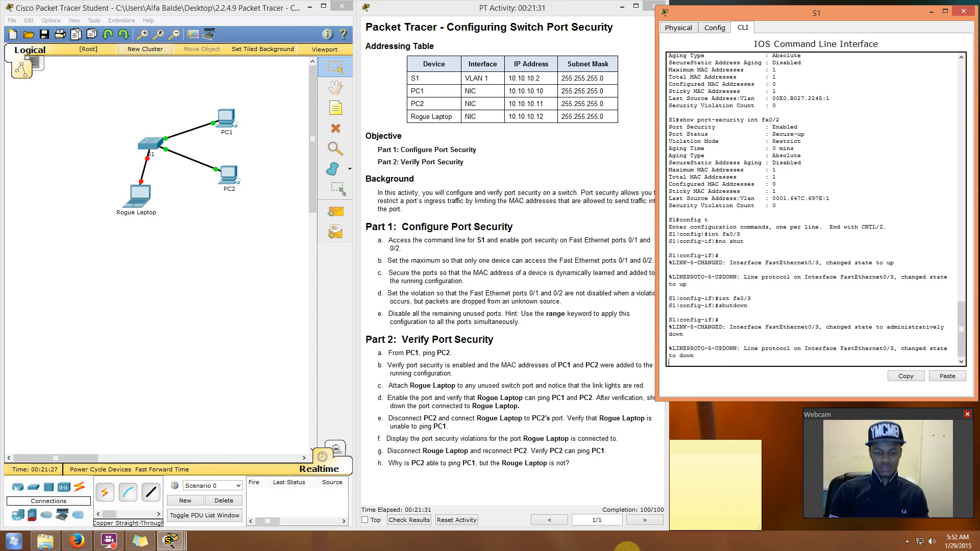
# - Delete the cable between Rogue Laptop and S1 in preparation for Part 2 step e
pyautogui.click(516, 415)
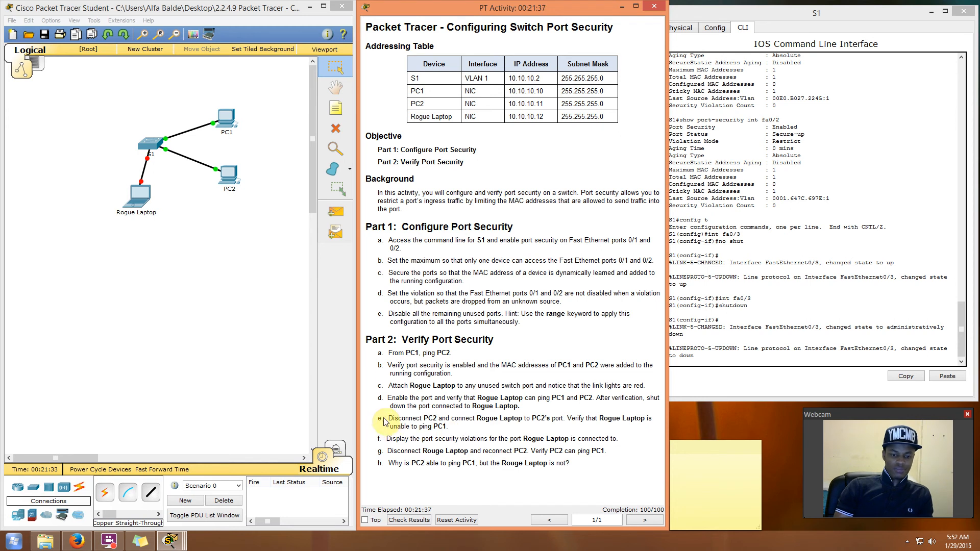
pyautogui.moveTo(393, 421); pyautogui.dragTo(564, 418)
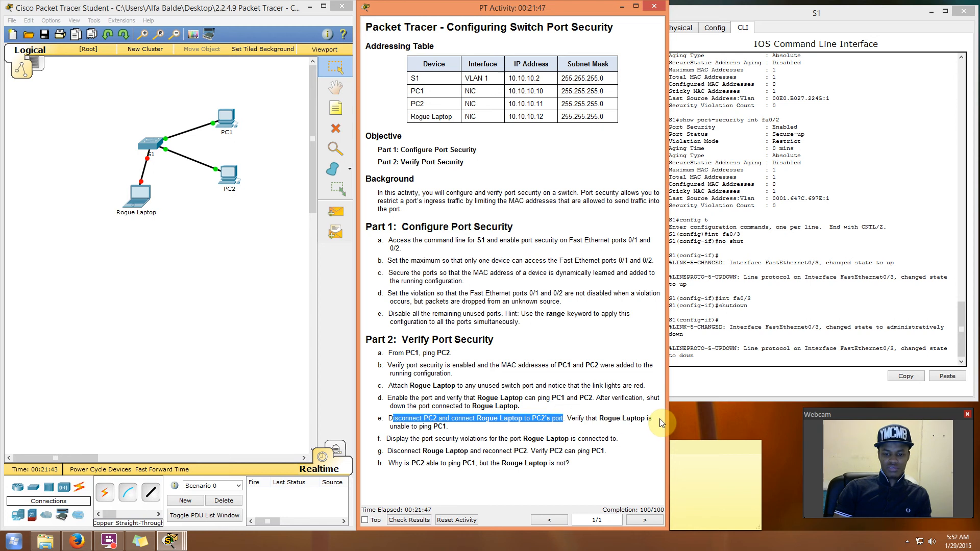
pyautogui.click(458, 433)
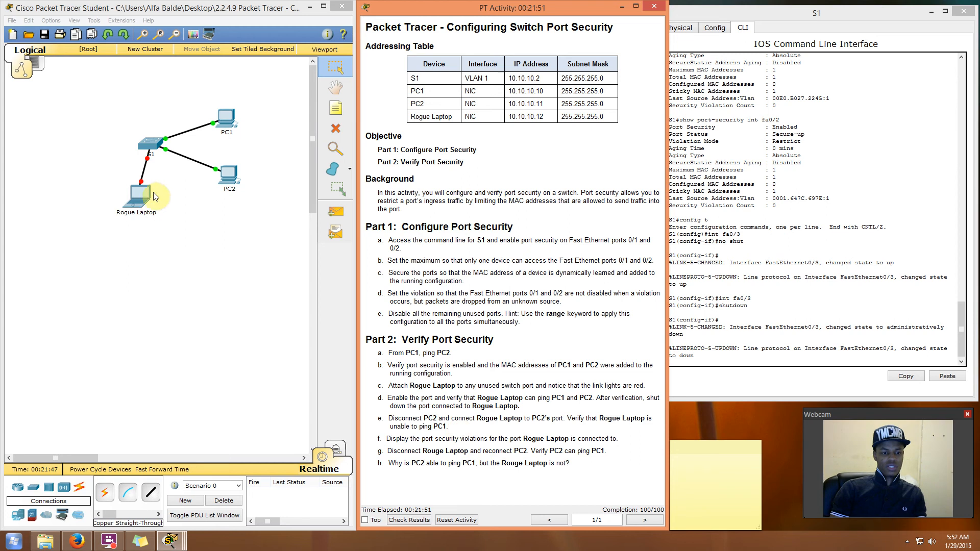
pyautogui.click(330, 134)
pyautogui.click(140, 169)
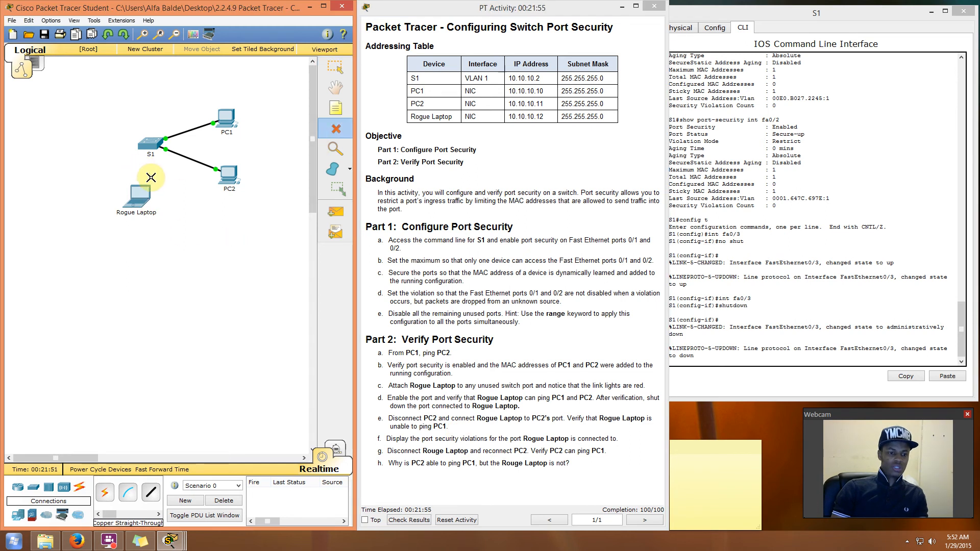
pyautogui.press('Escape')
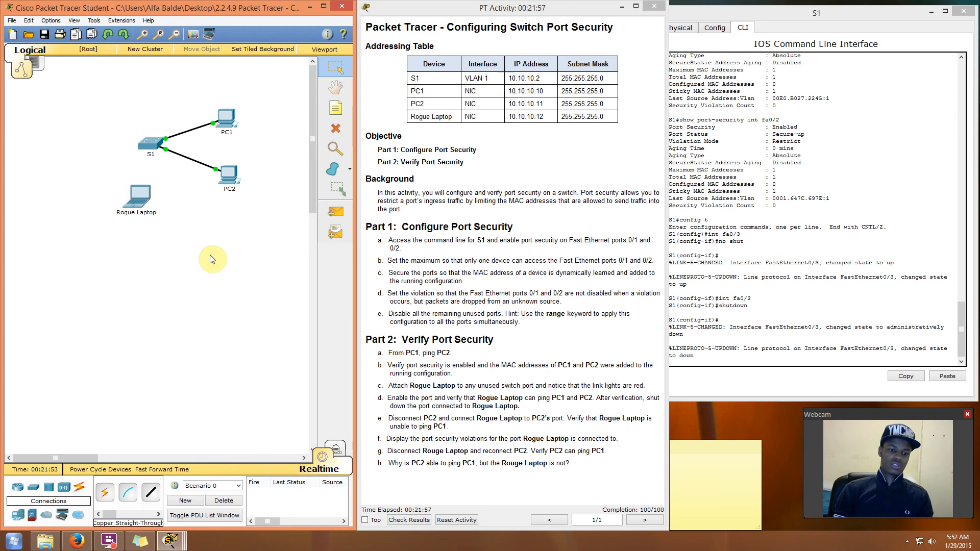
# - Disconnect PC2 from S1's FastEthernet0/2 and attach that cable end to Rogue Laptop instead
pyautogui.click(216, 171)
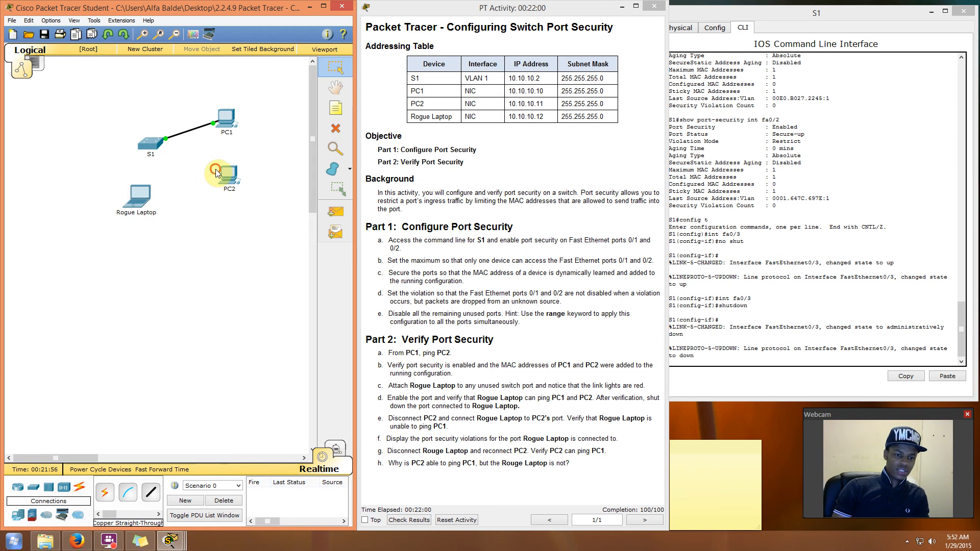
pyautogui.click(139, 196)
pyautogui.click(163, 212)
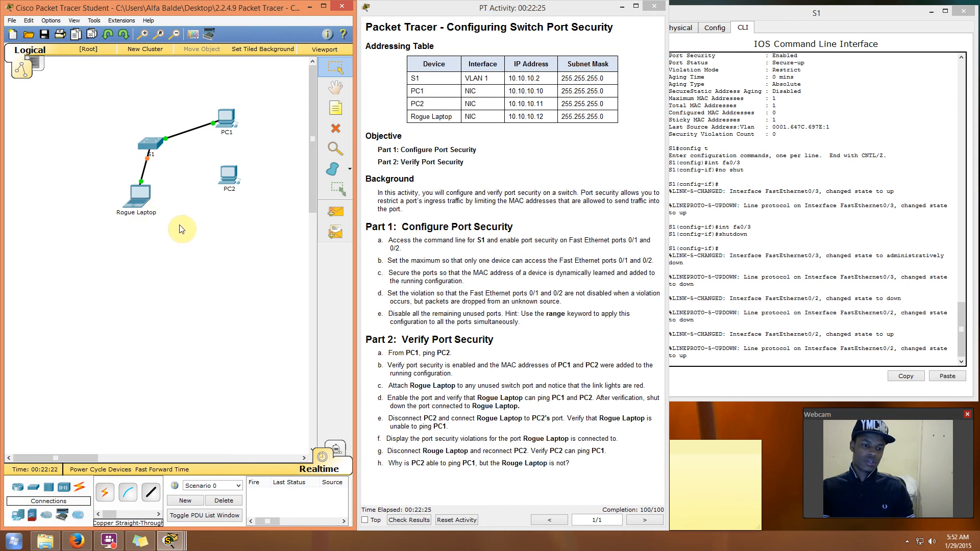
pyautogui.click(206, 243)
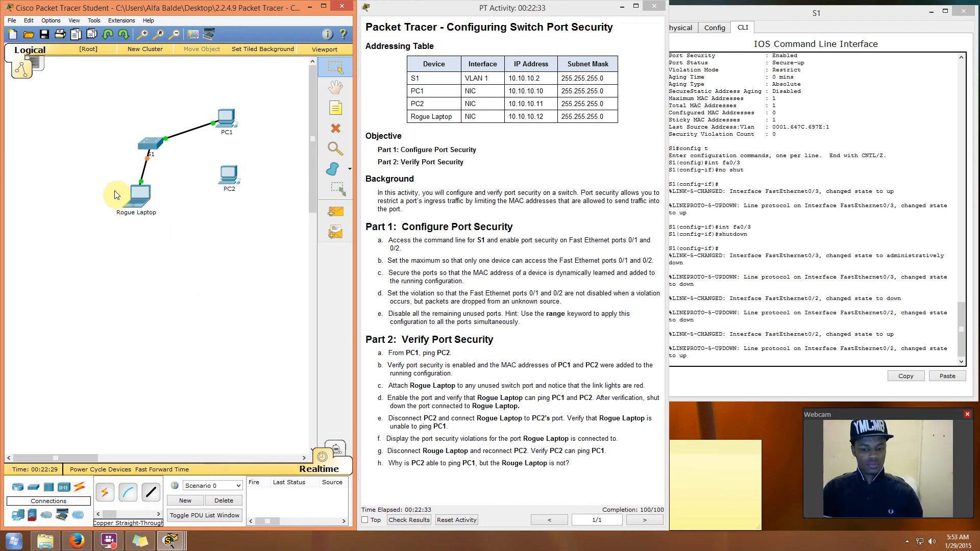
# - Ping PC1 at 10.10.10.10 from Rogue Laptop over PC2's former port and put the laptop's window away
pyautogui.click(147, 197)
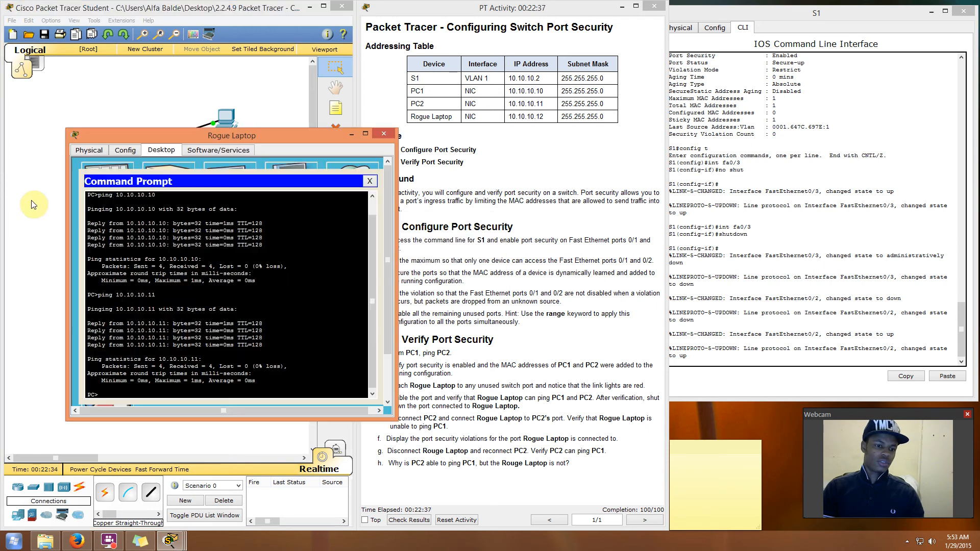
pyautogui.click(295, 385)
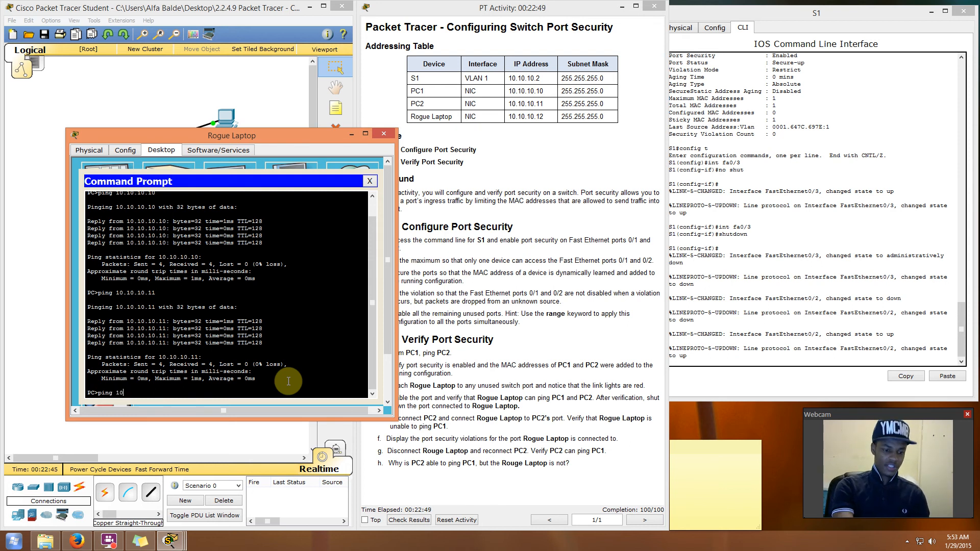
pyautogui.write('.10.10.10')
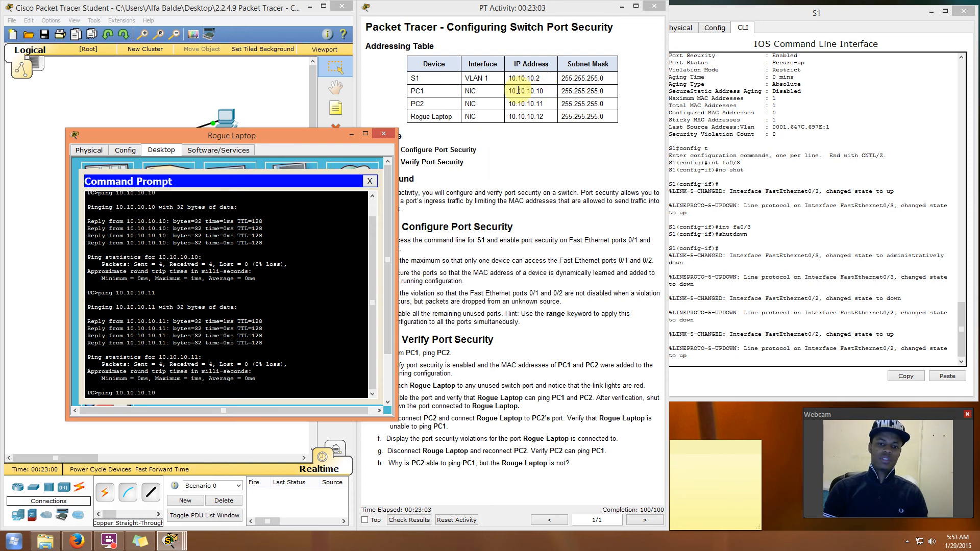
pyautogui.press('Return')
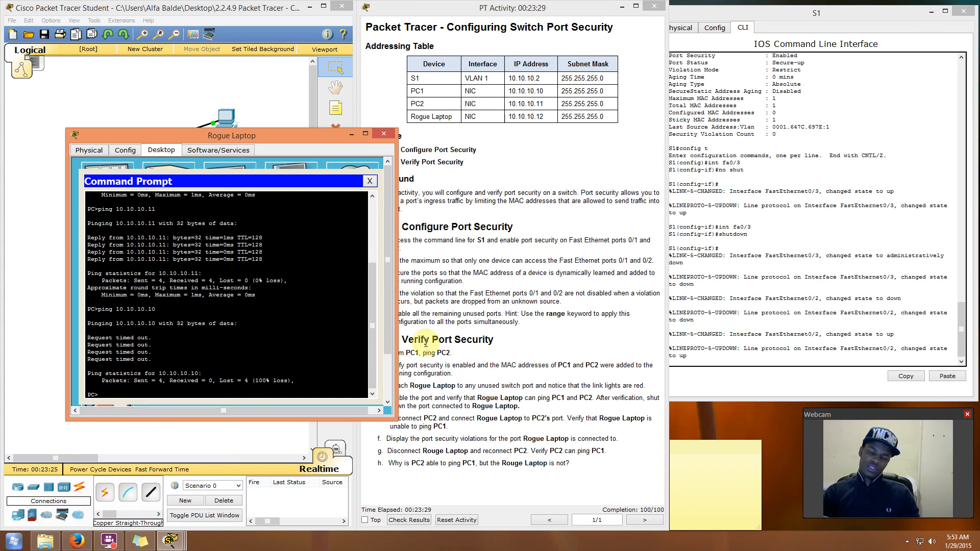
pyautogui.click(391, 136)
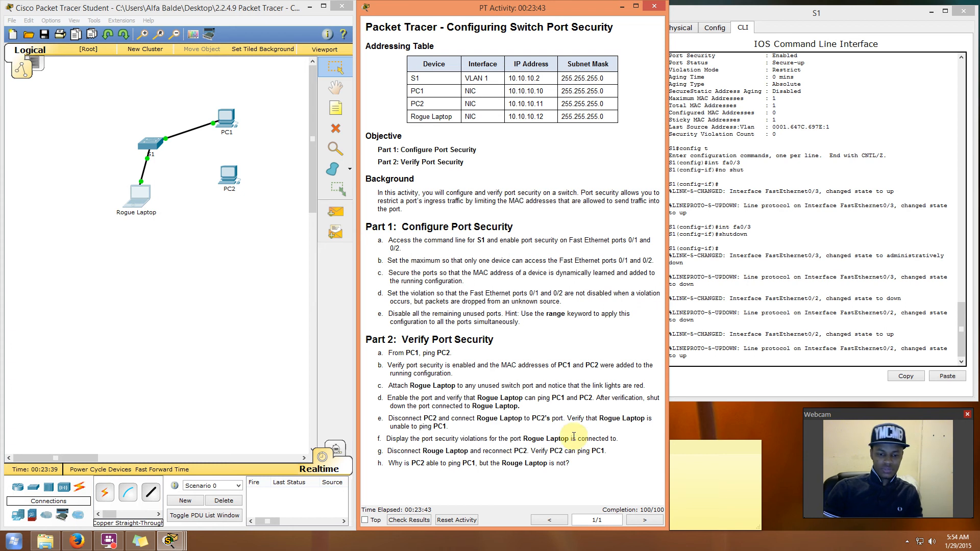
# - Return S1's CLI from interface configuration to privileged EXEC mode with two exit commands, ready for Part 2 step f
pyautogui.moveTo(386, 439); pyautogui.dragTo(407, 440)
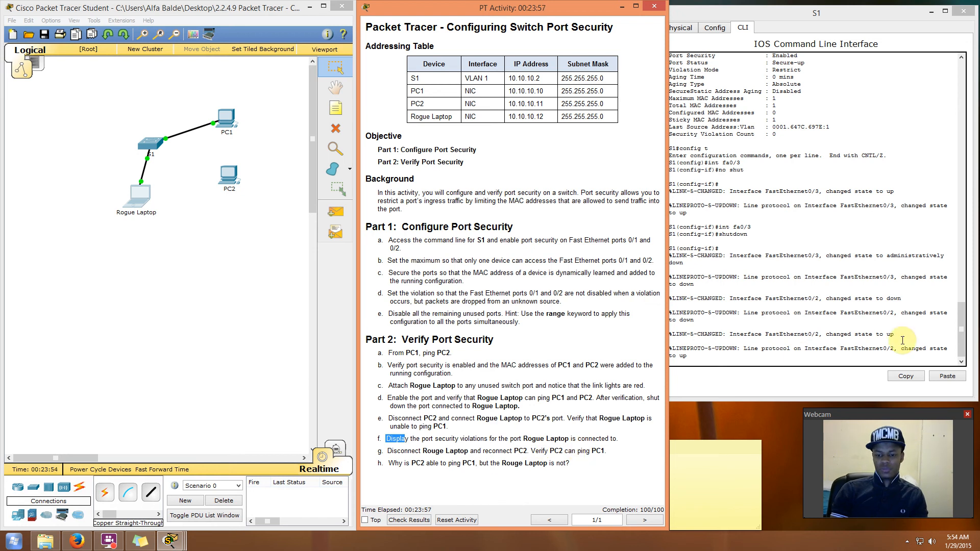
pyautogui.click(765, 361)
pyautogui.press('Return')
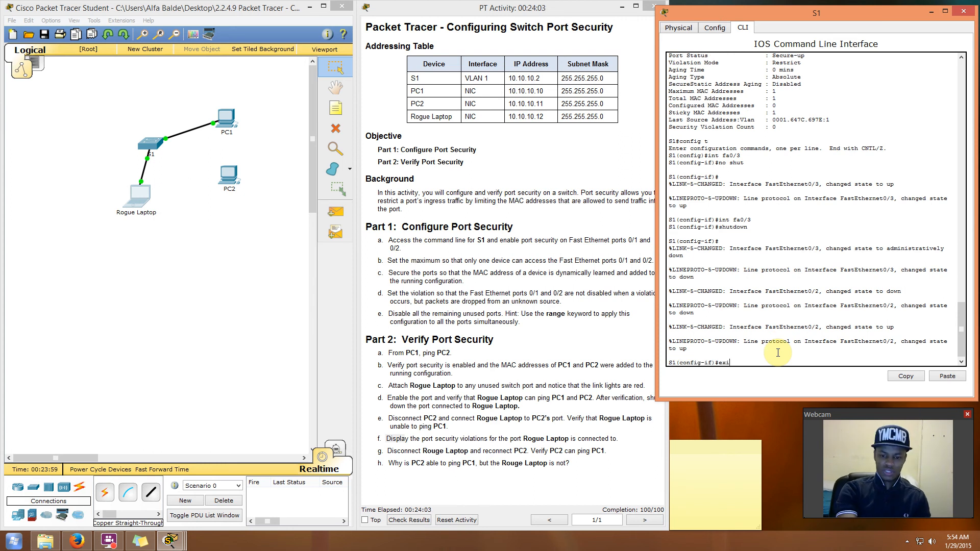
pyautogui.write('exit')
pyautogui.press('Return')
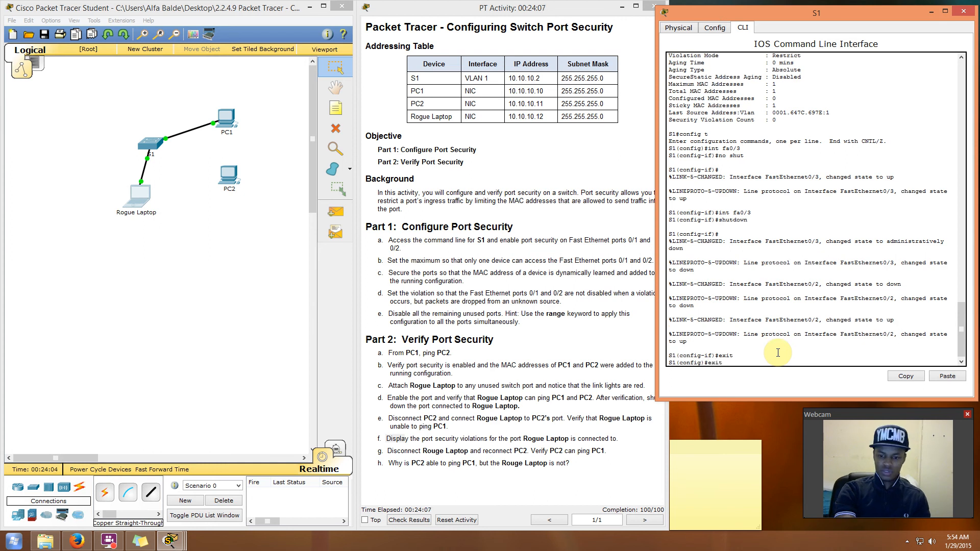
pyautogui.write('exit')
pyautogui.press('Return')
pyautogui.press('Return')
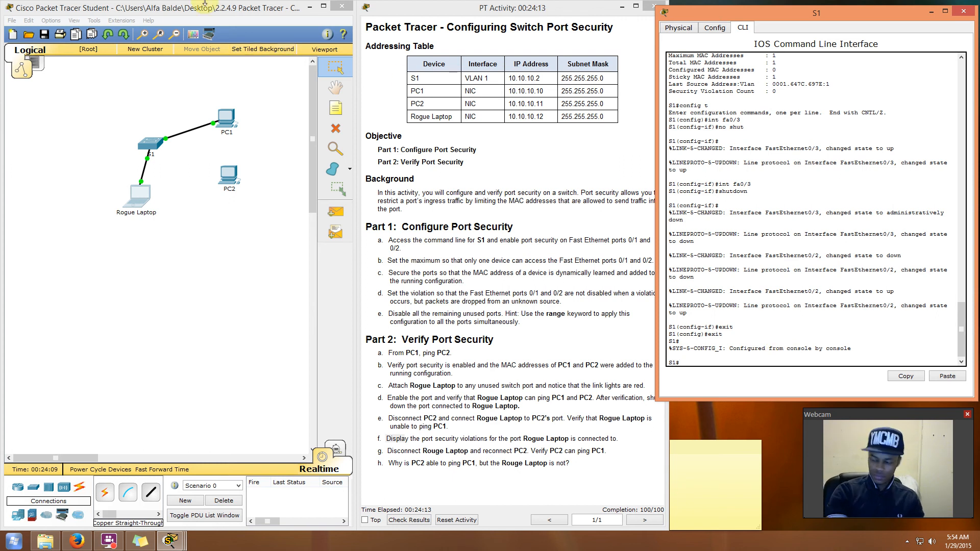
# - Display S1's port security for Rogue Laptop's port with show port-security int fa0/2 and check the Security Violation Count
pyautogui.write('show port-security')
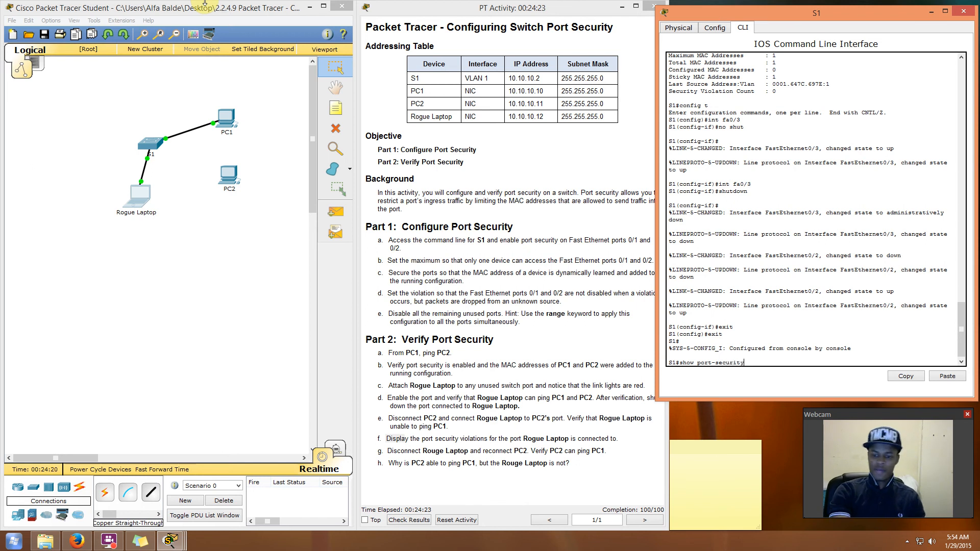
pyautogui.write('int fa0/2')
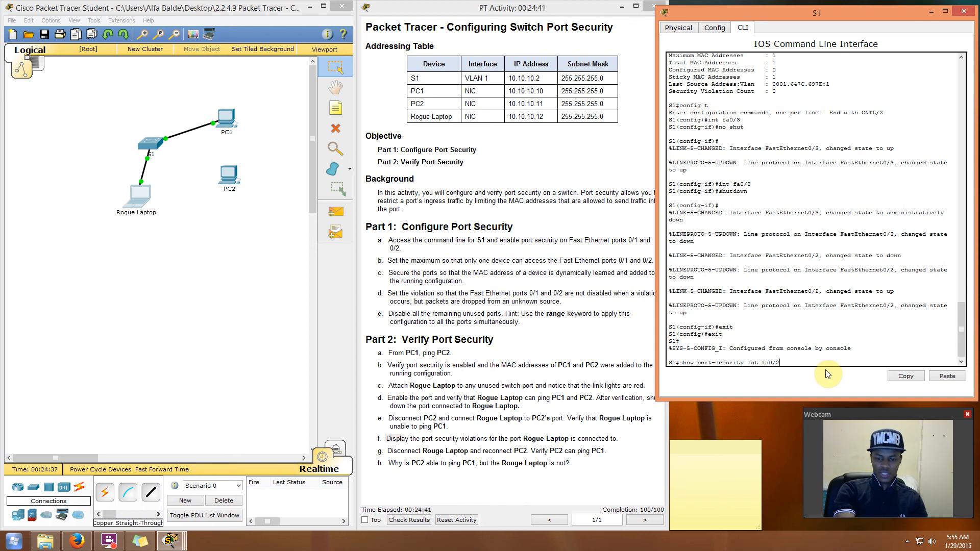
pyautogui.press('Return')
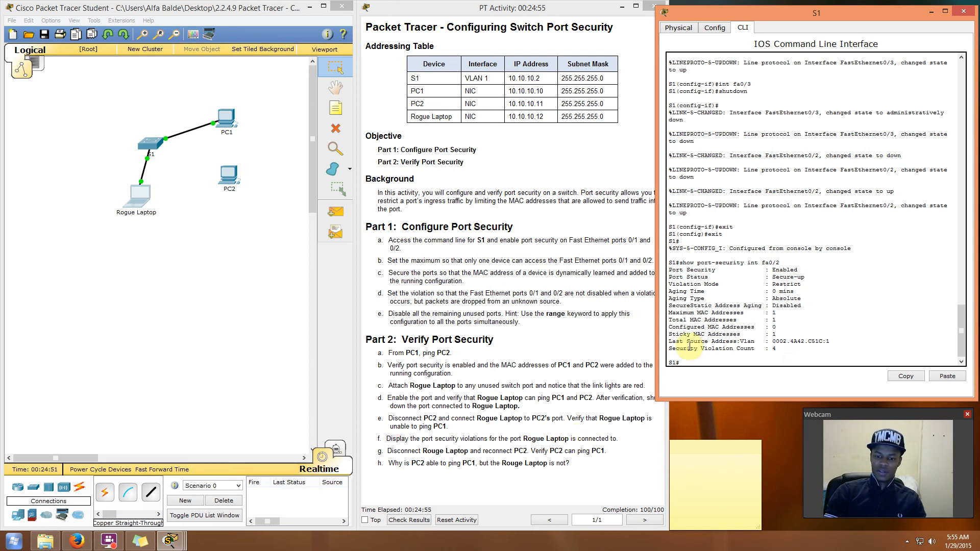
pyautogui.moveTo(671, 349); pyautogui.dragTo(762, 349)
pyautogui.click(774, 349)
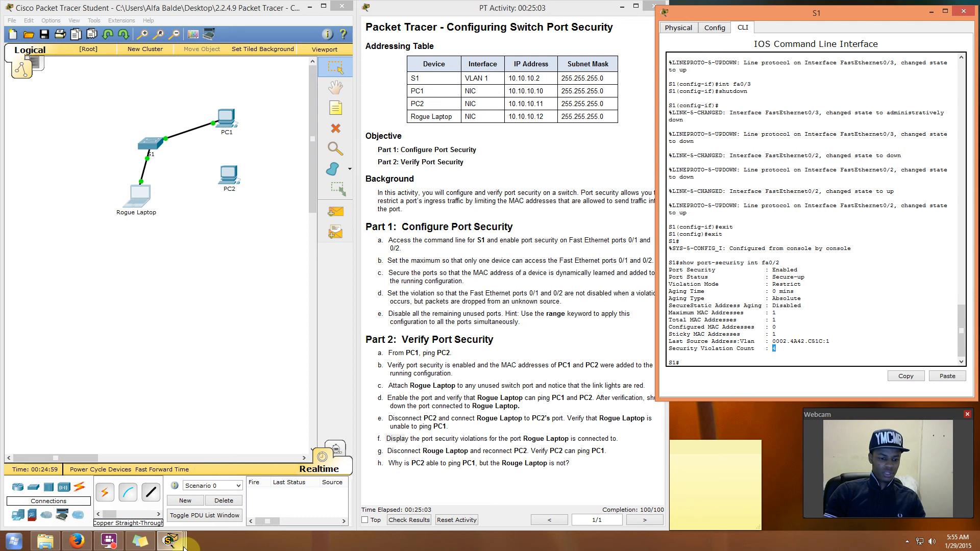
# - Reopen Rogue Laptop's Command Prompt and compare its ping attempts to 10.10.10.10 with the Security Violation Count shown on S1
pyautogui.click(235, 264)
pyautogui.click(143, 200)
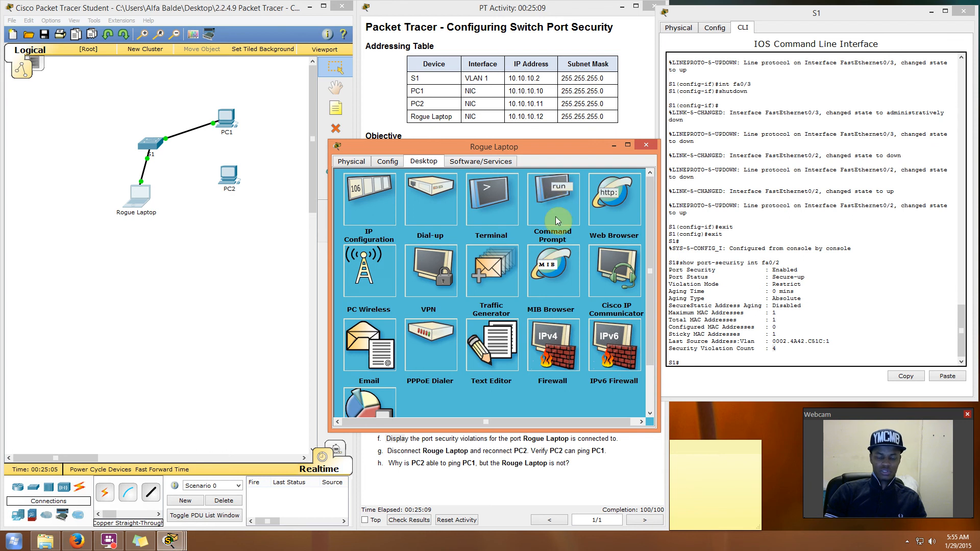
pyautogui.click(556, 203)
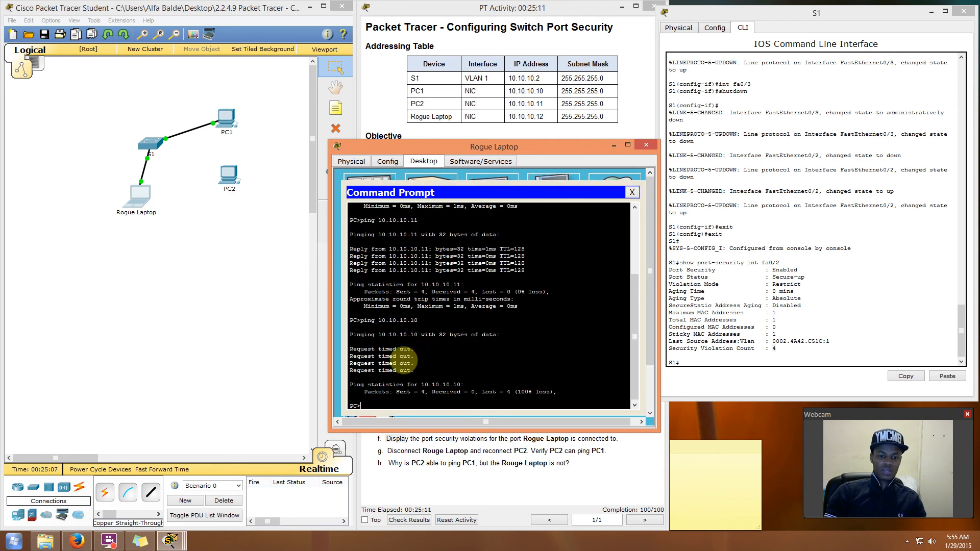
pyautogui.moveTo(350, 349); pyautogui.dragTo(414, 369)
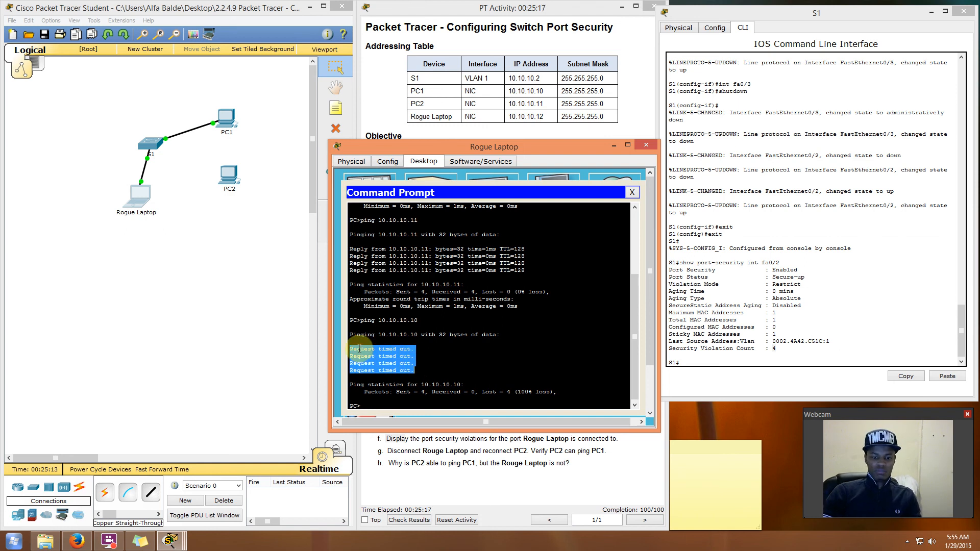
pyautogui.click(414, 350)
pyautogui.moveTo(351, 349); pyautogui.dragTo(426, 351)
pyautogui.moveTo(350, 356); pyautogui.dragTo(415, 357)
pyautogui.moveTo(350, 363); pyautogui.dragTo(414, 363)
pyautogui.moveTo(350, 370); pyautogui.dragTo(427, 368)
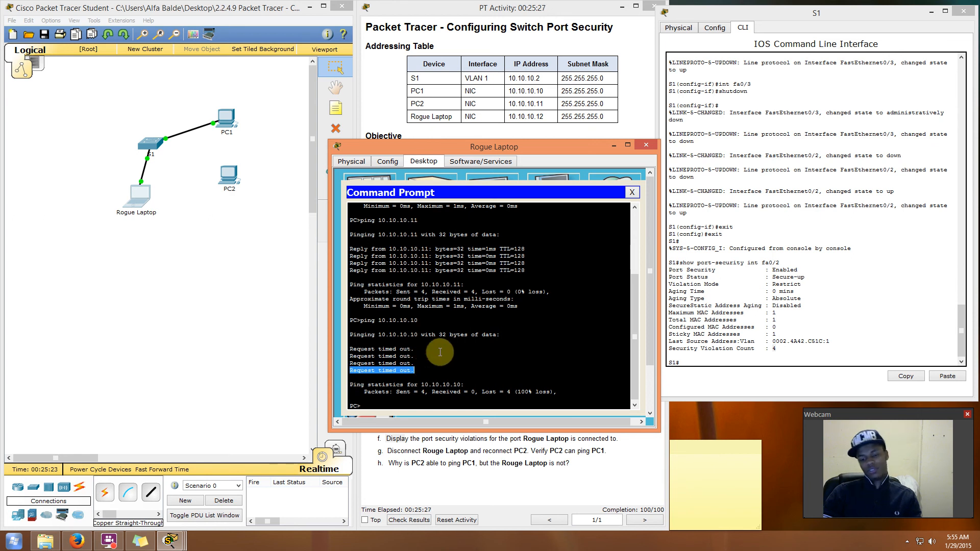
pyautogui.click(778, 347)
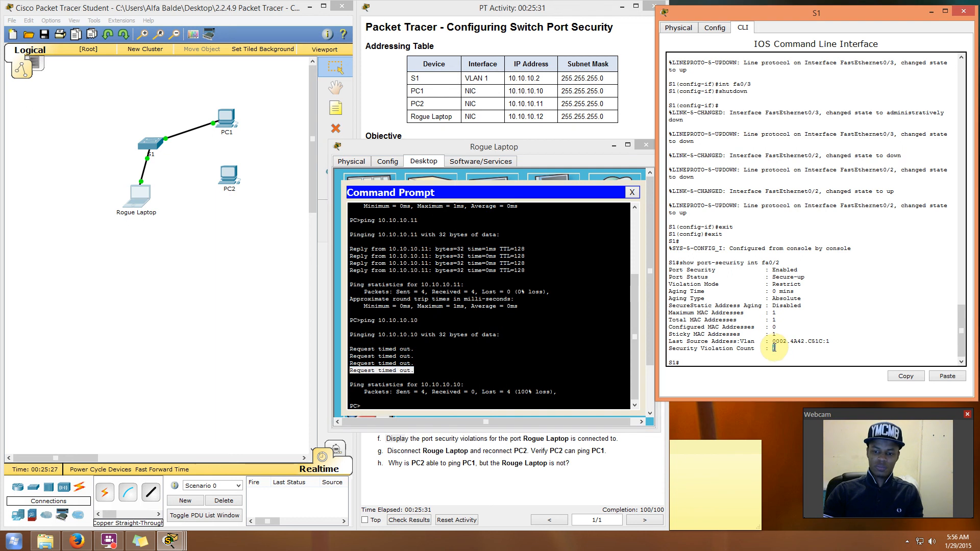
# - Ping PC1 at 10.10.10.10 once more from Rogue Laptop's Command Prompt
pyautogui.click(396, 355)
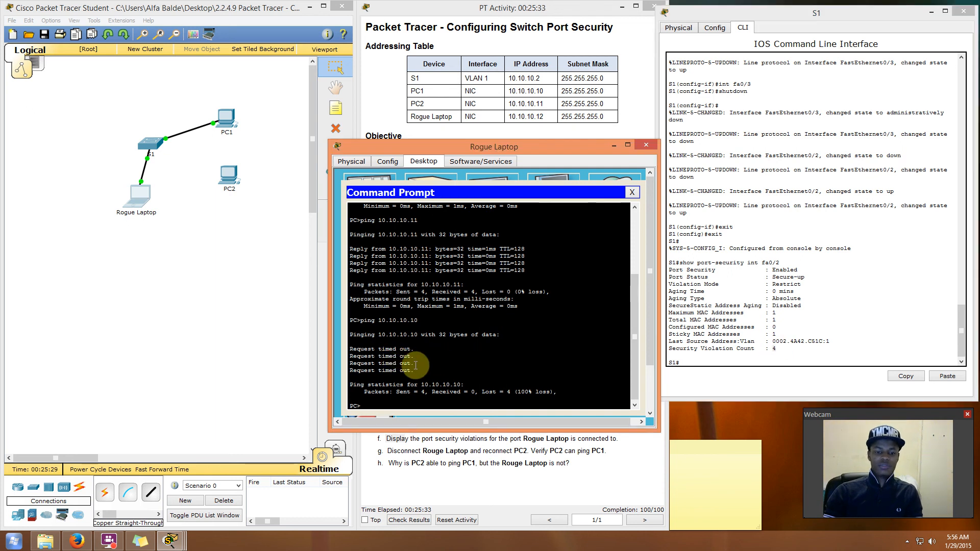
pyautogui.click(432, 407)
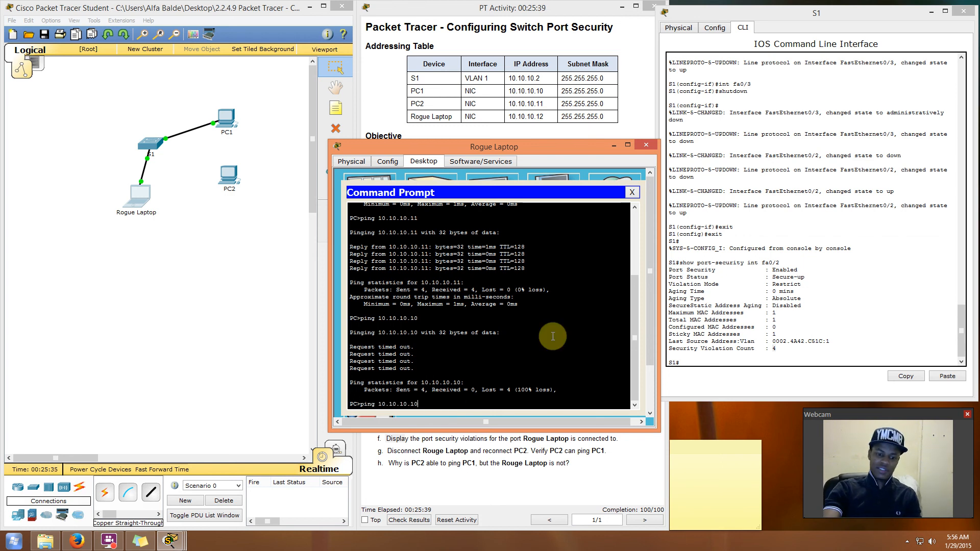
pyautogui.press('Return')
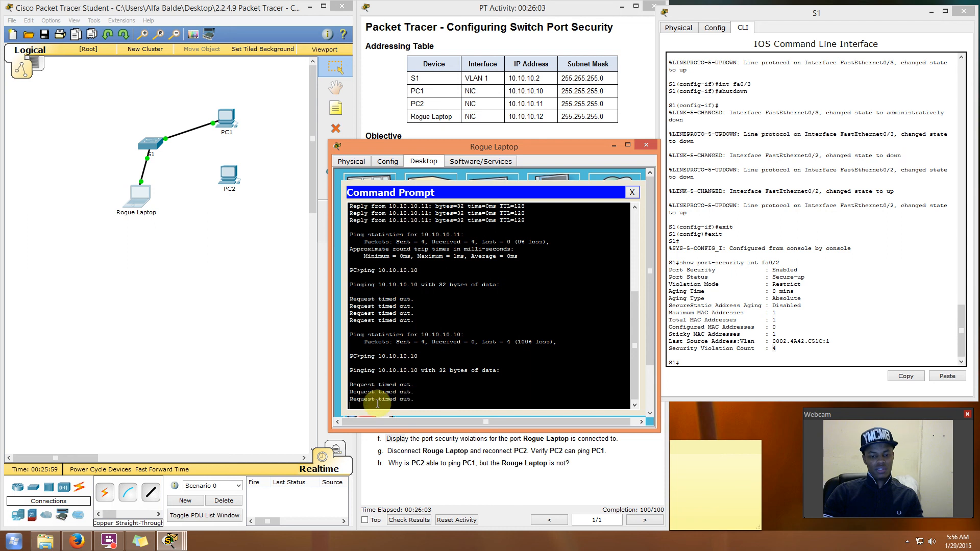
# - Rerun show port-security int fa0/2 on S1 and compare the new Security Violation Count with the earlier one
pyautogui.click(770, 361)
pyautogui.press('Up')
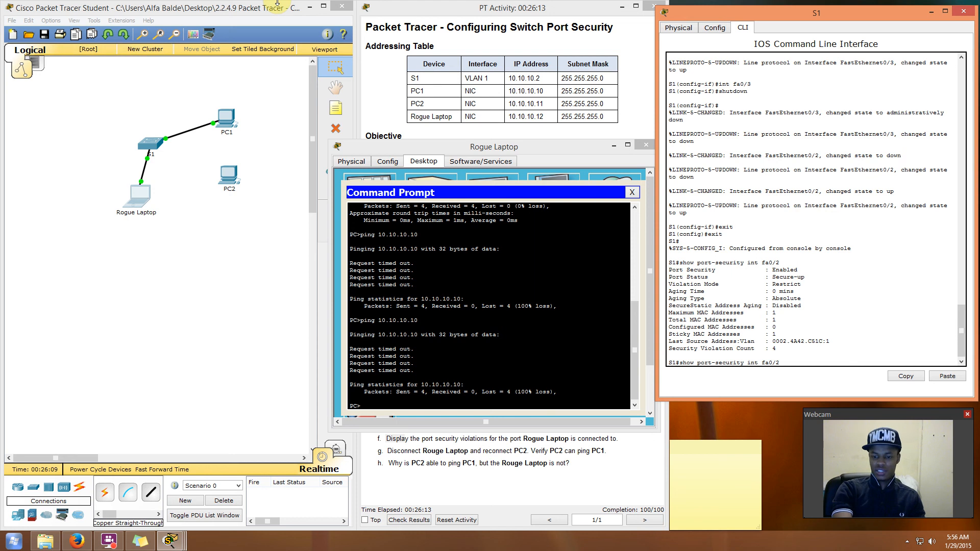
pyautogui.press('Return')
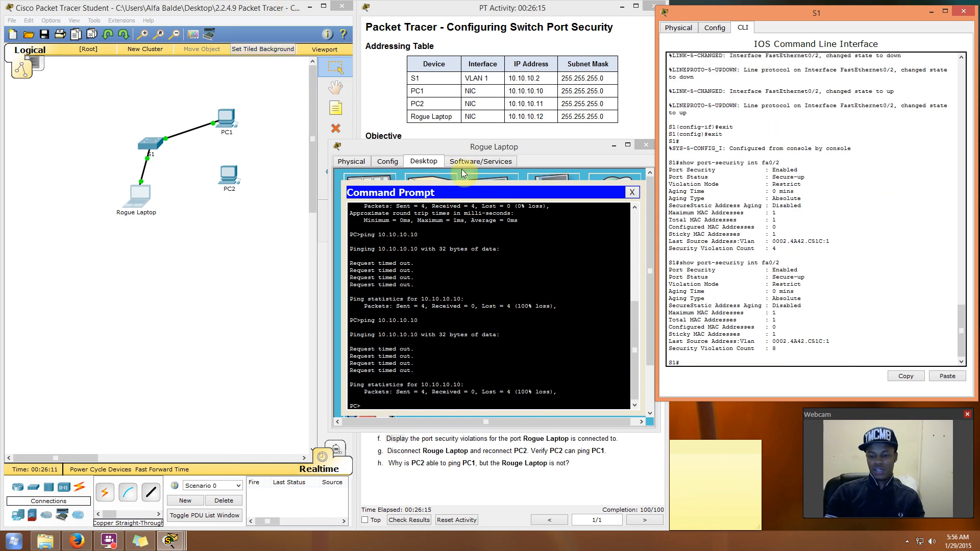
pyautogui.moveTo(781, 350); pyautogui.dragTo(772, 349)
pyautogui.click(775, 248)
pyautogui.click(776, 351)
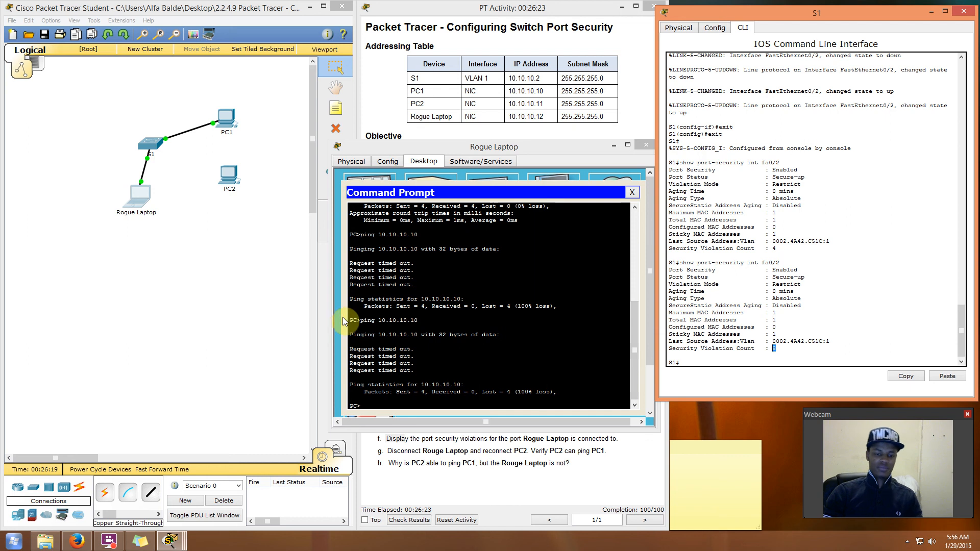
# - Match both sets of ping attempts on Rogue Laptop against S1's violation count, and put the laptop's window away
pyautogui.moveTo(350, 262); pyautogui.dragTo(416, 286)
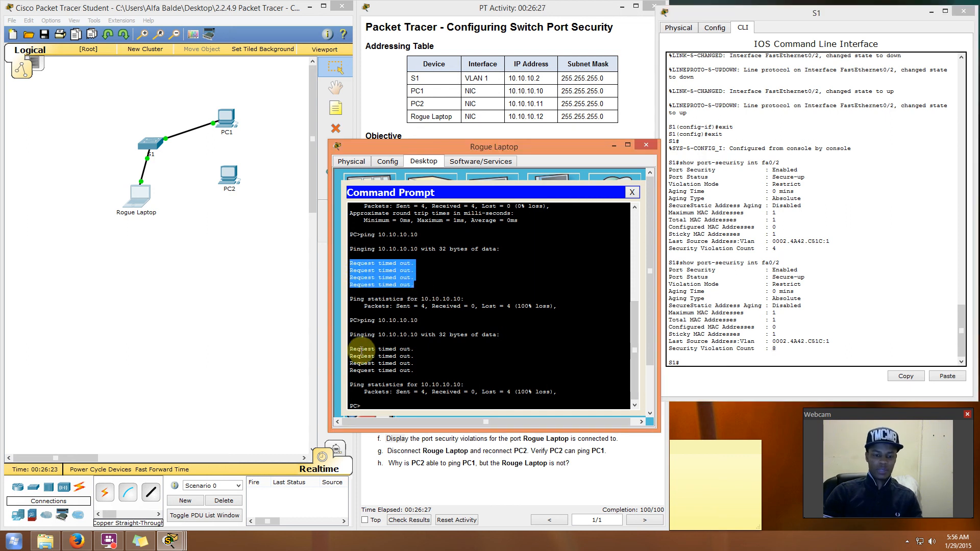
pyautogui.moveTo(351, 348); pyautogui.dragTo(415, 371)
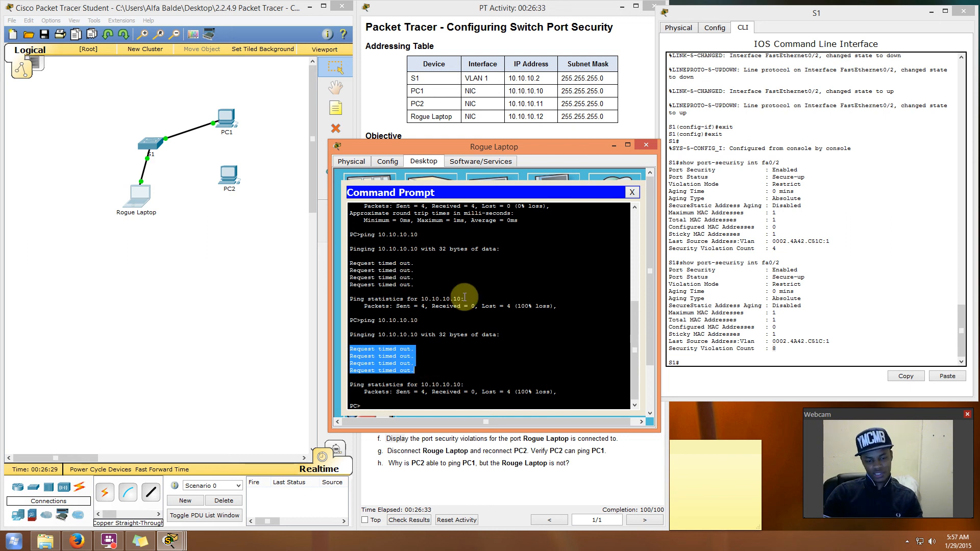
pyautogui.click(454, 369)
pyautogui.click(794, 362)
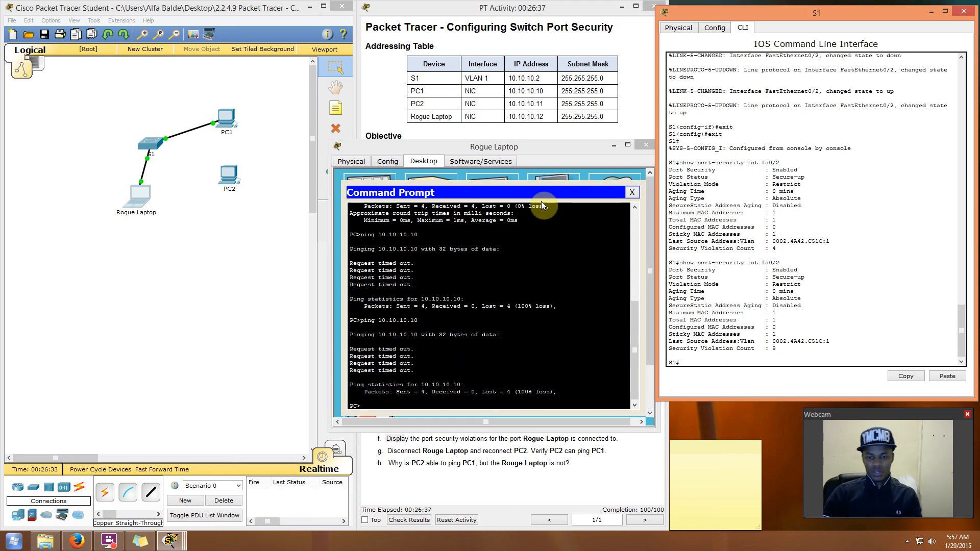
pyautogui.click(616, 146)
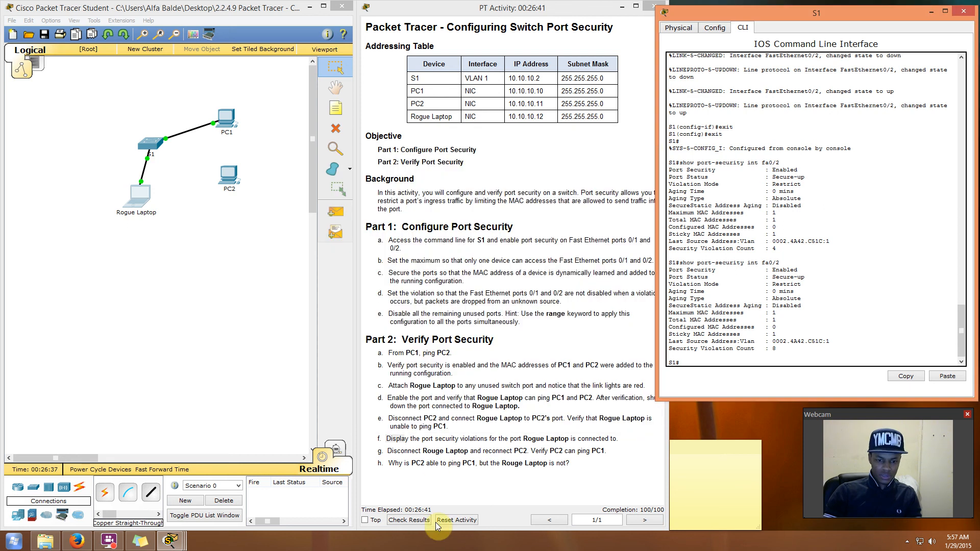
# - Following Part 2 step g, disconnect Rogue Laptop from S1 and reconnect that cable end to PC2
pyautogui.click(508, 431)
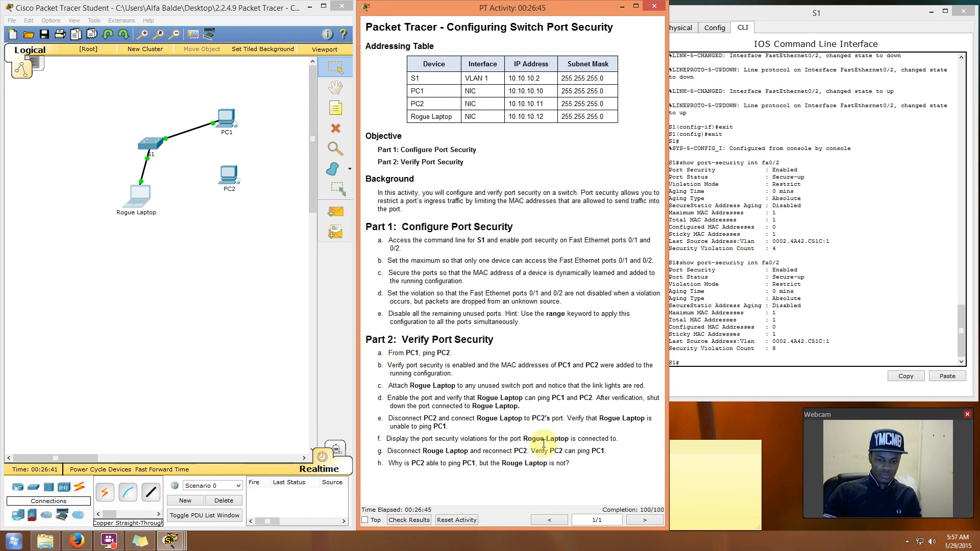
pyautogui.moveTo(388, 451); pyautogui.dragTo(529, 451)
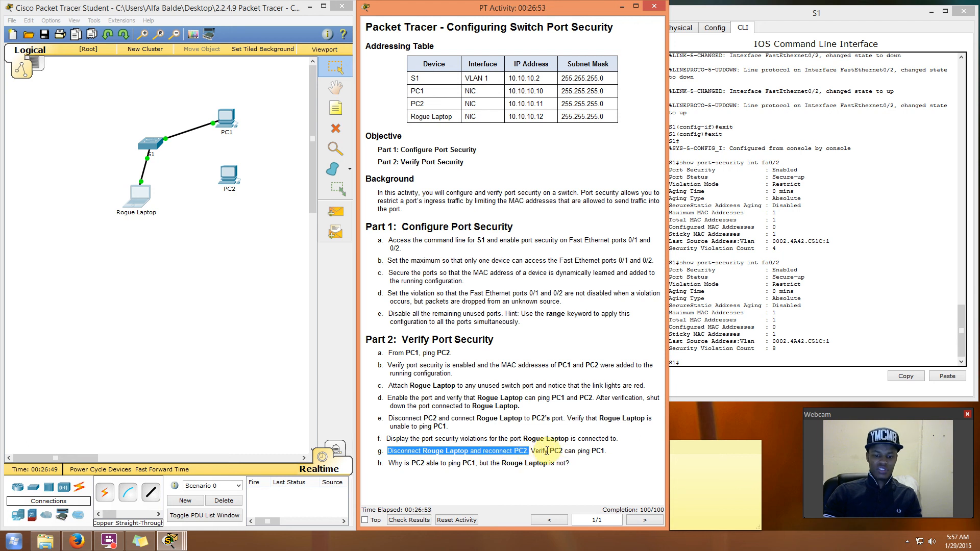
pyautogui.click(210, 381)
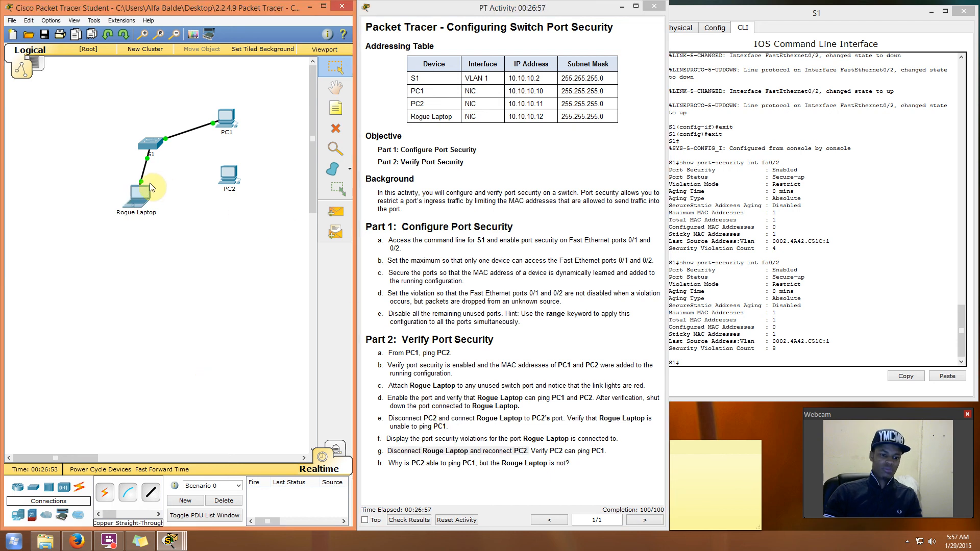
pyautogui.moveTo(142, 186); pyautogui.dragTo(234, 176)
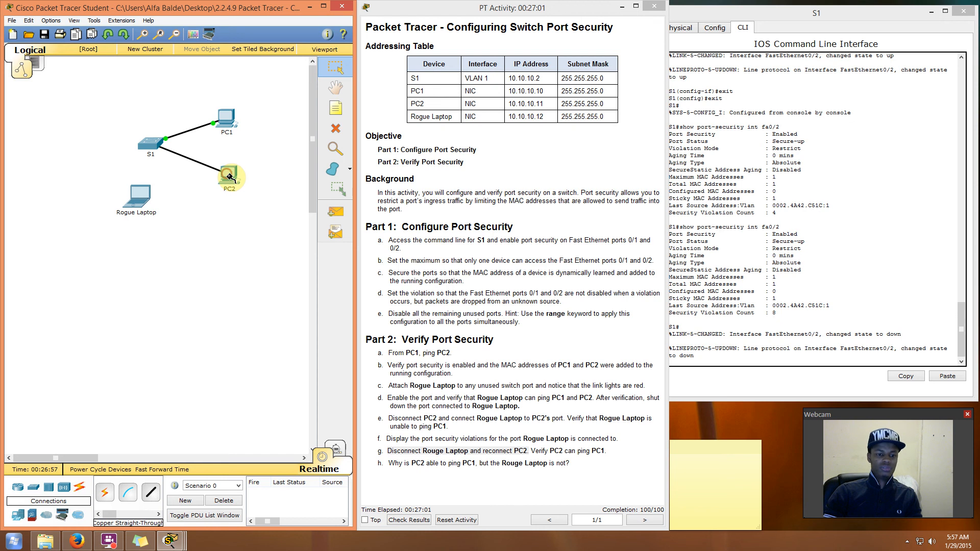
pyautogui.click(236, 258)
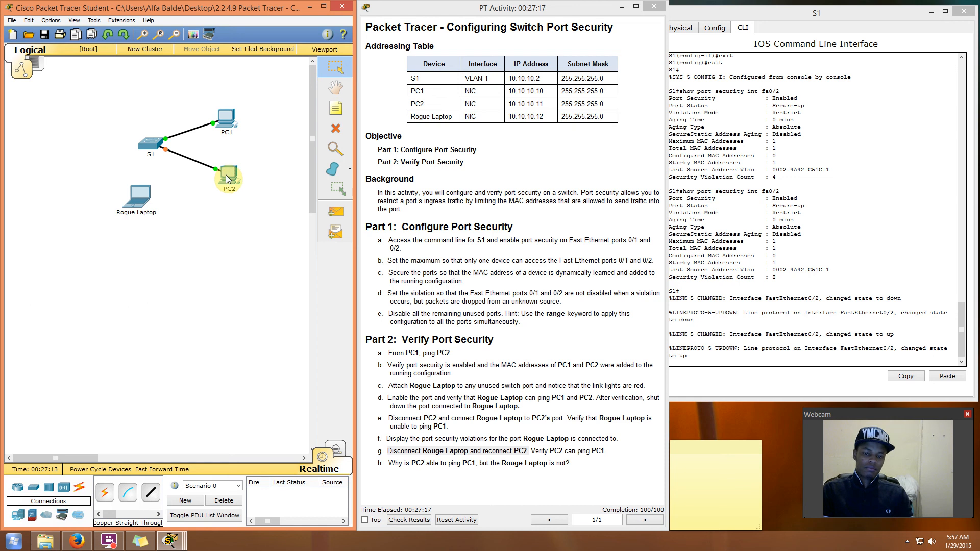
pyautogui.click(225, 273)
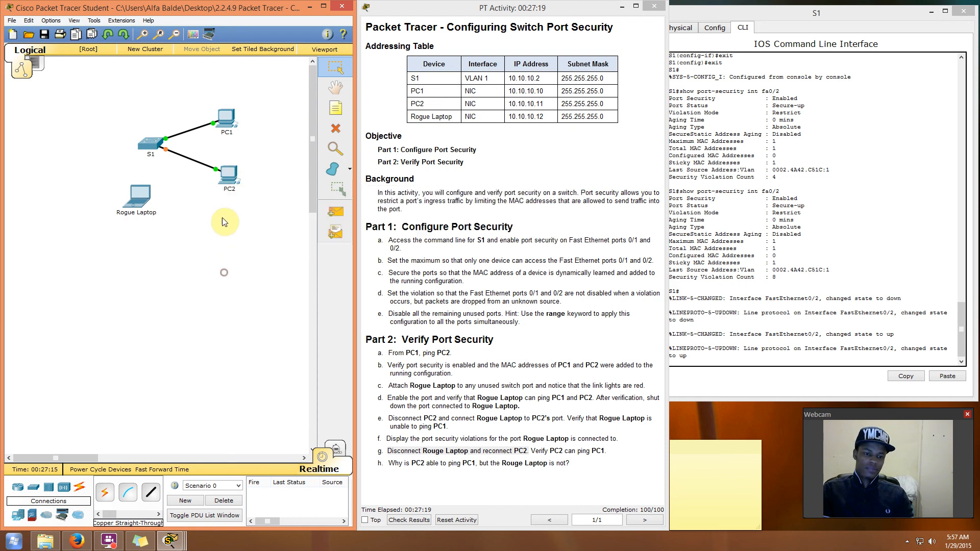
pyautogui.click(273, 164)
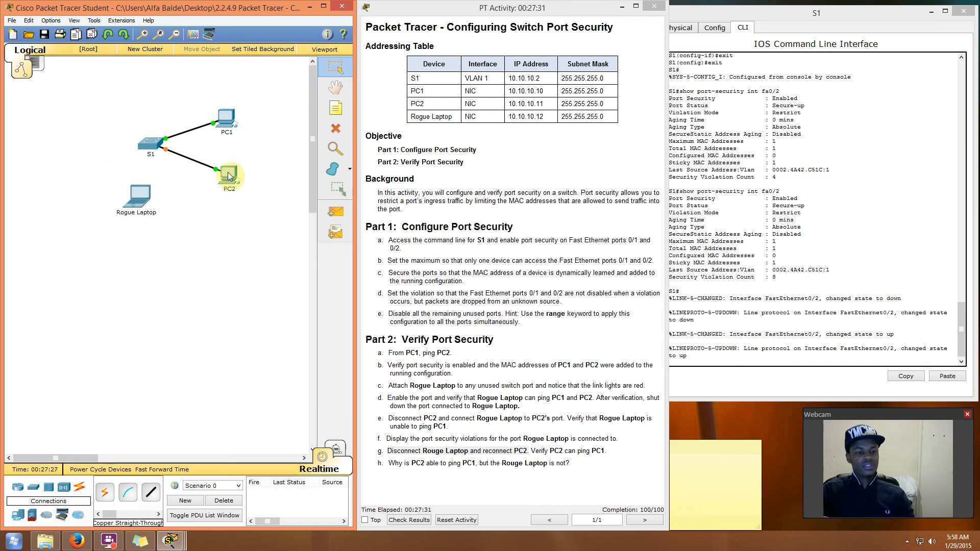
# - Ping PC1 at 10.10.10.10 from PC2's Command Prompt and put PC2's window away
pyautogui.moveTo(228, 177)
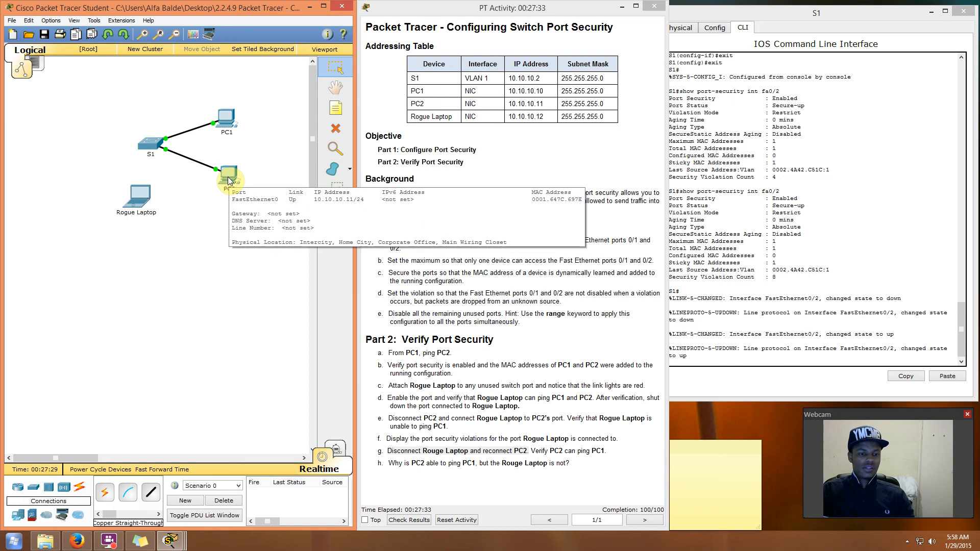
pyautogui.click(229, 174)
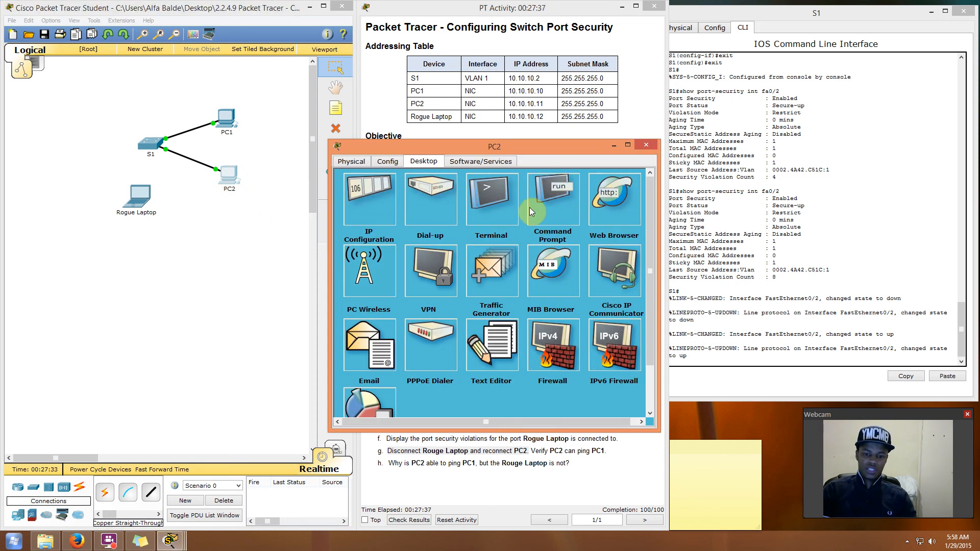
pyautogui.click(558, 195)
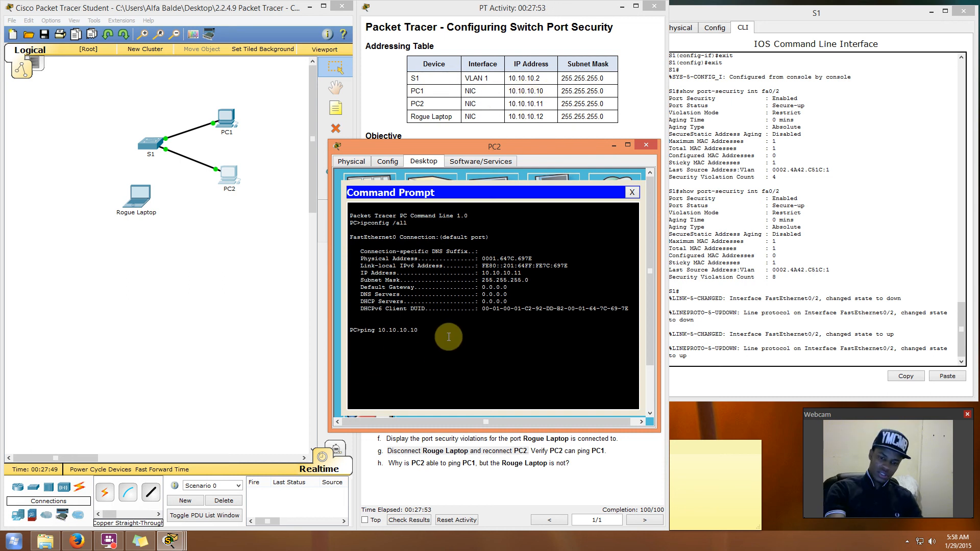
pyautogui.press('Return')
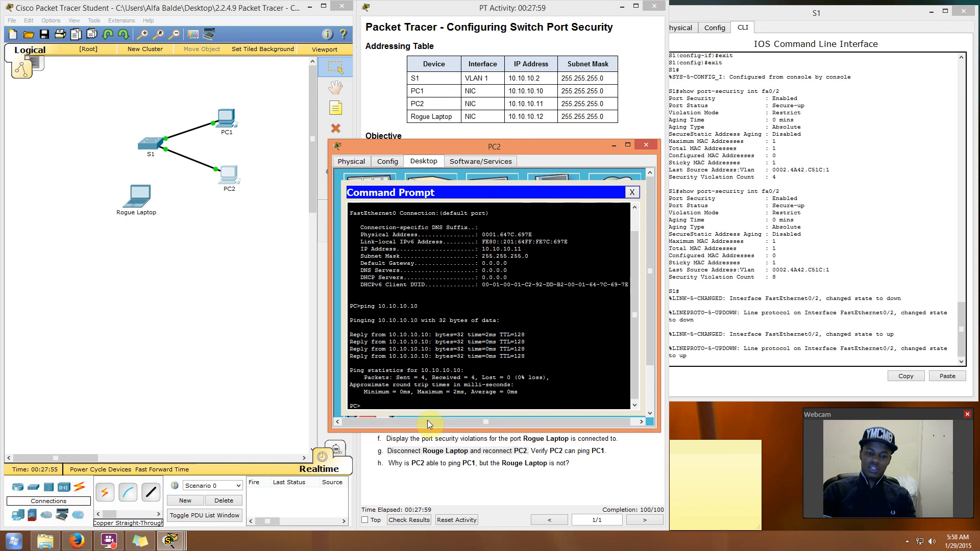
pyautogui.click(613, 147)
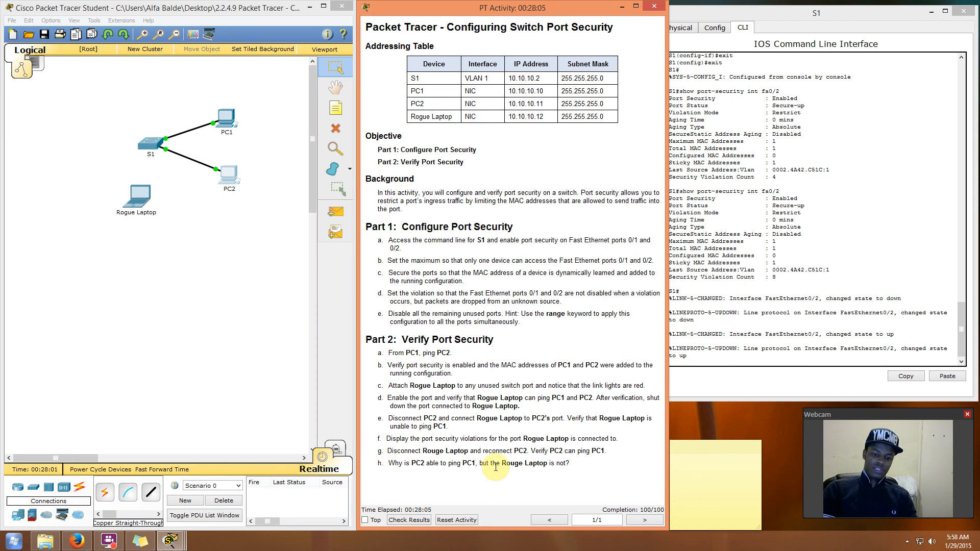
# - Read Part 2 question h and examine the Security Violation Counts in both of S1's fa0/2 port security outputs
pyautogui.moveTo(391, 462); pyautogui.dragTo(570, 465)
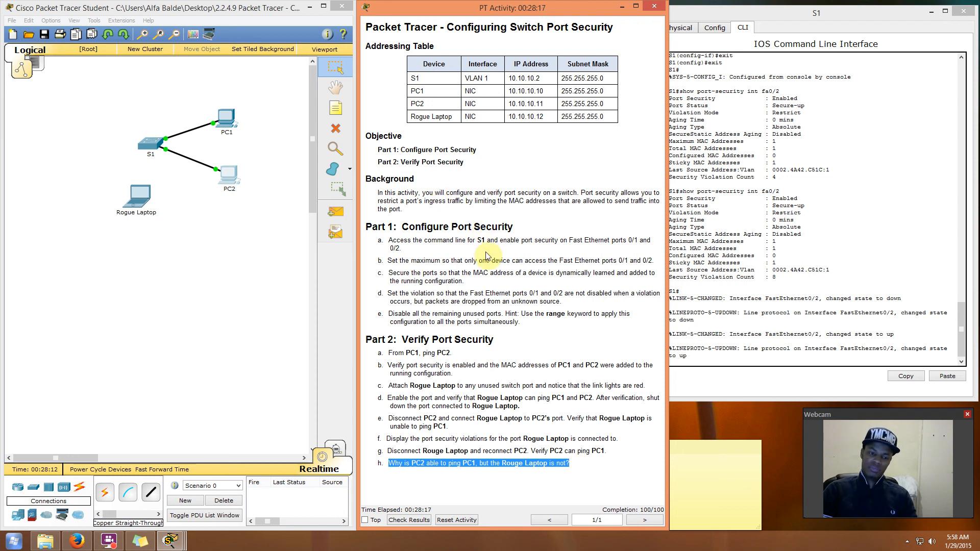
pyautogui.click(509, 490)
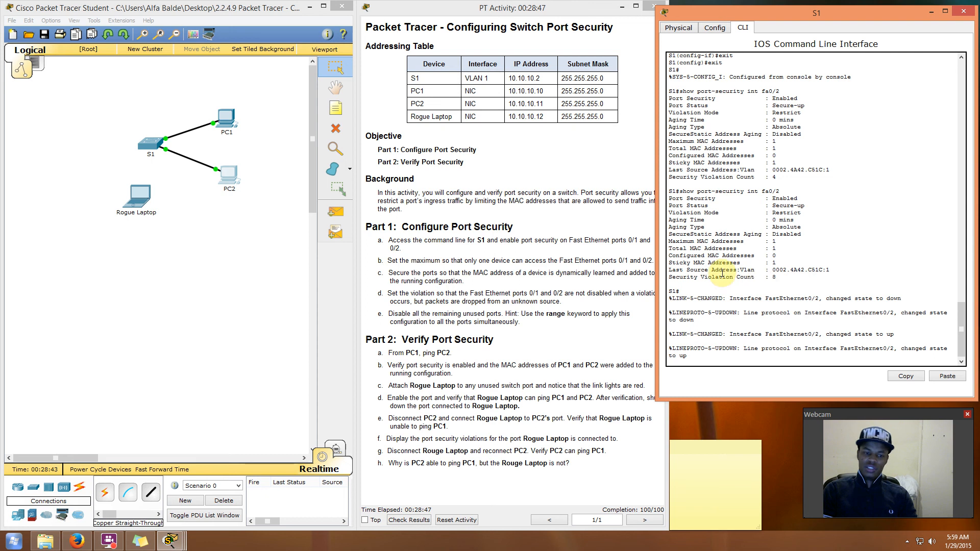
pyautogui.doubleClick(772, 277)
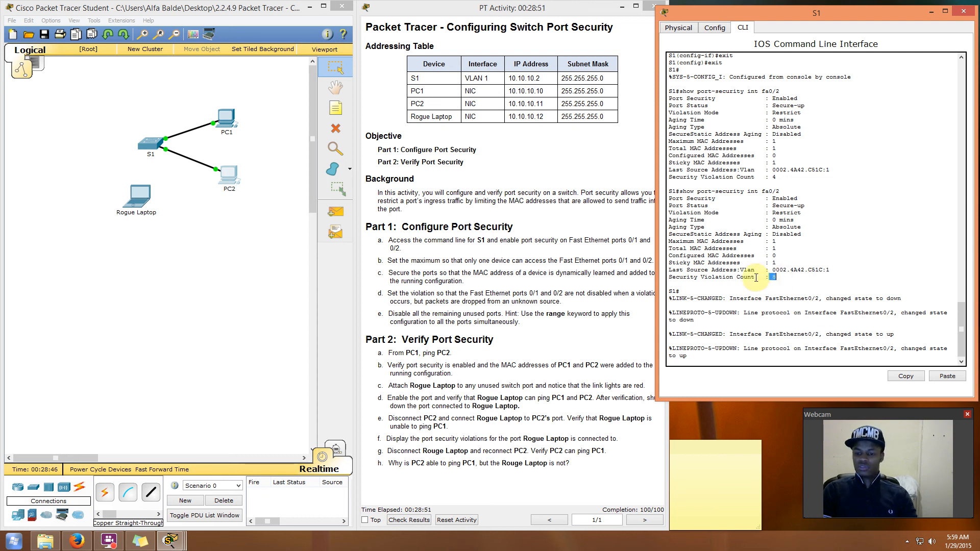
pyautogui.doubleClick(772, 176)
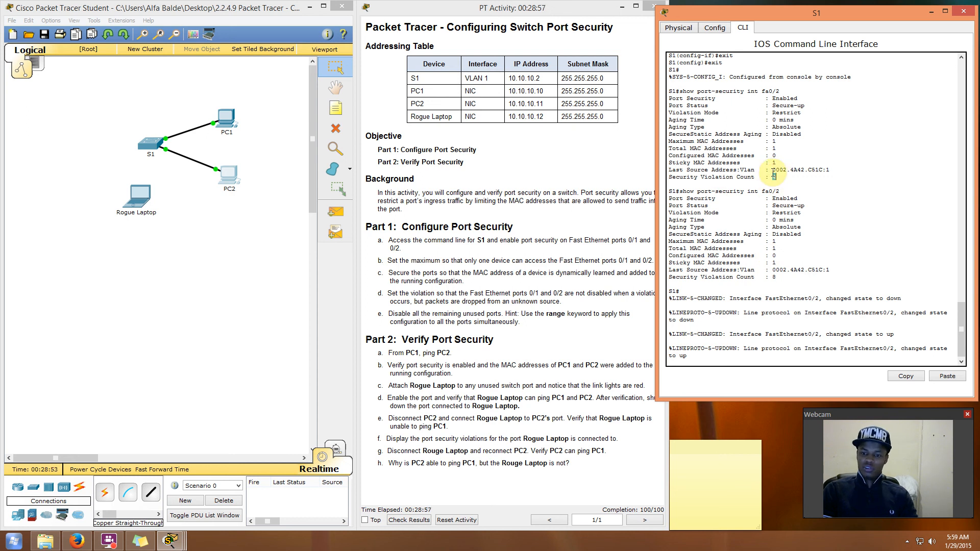
pyautogui.doubleClick(774, 277)
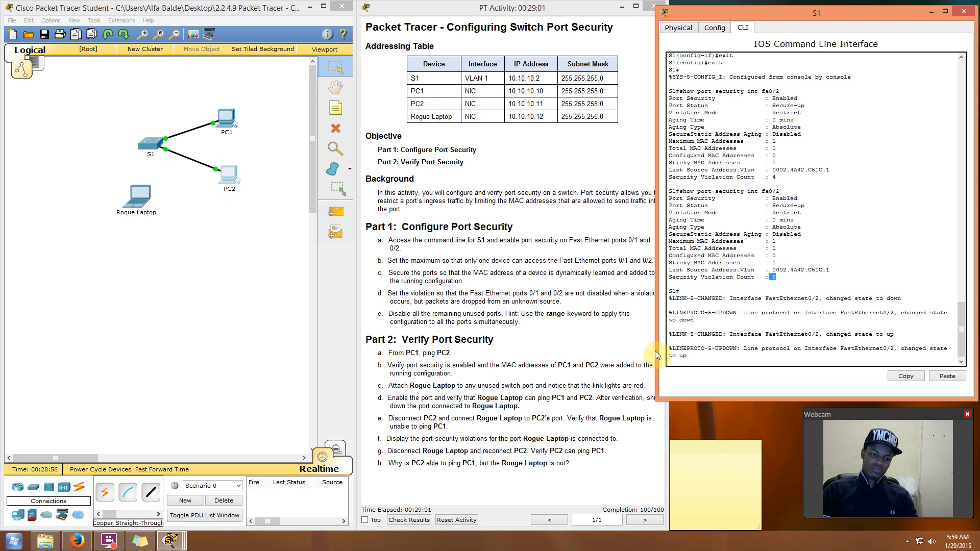
pyautogui.click(566, 472)
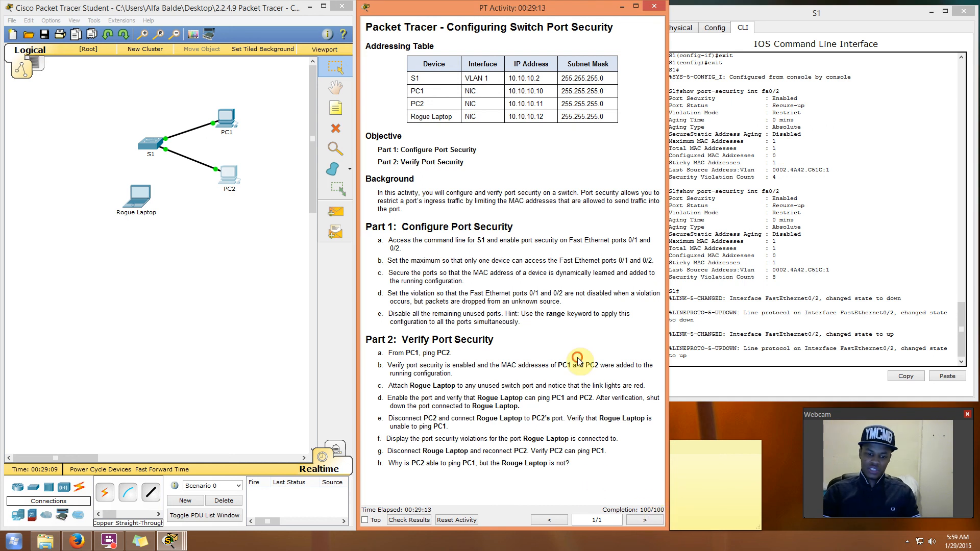
pyautogui.click(855, 134)
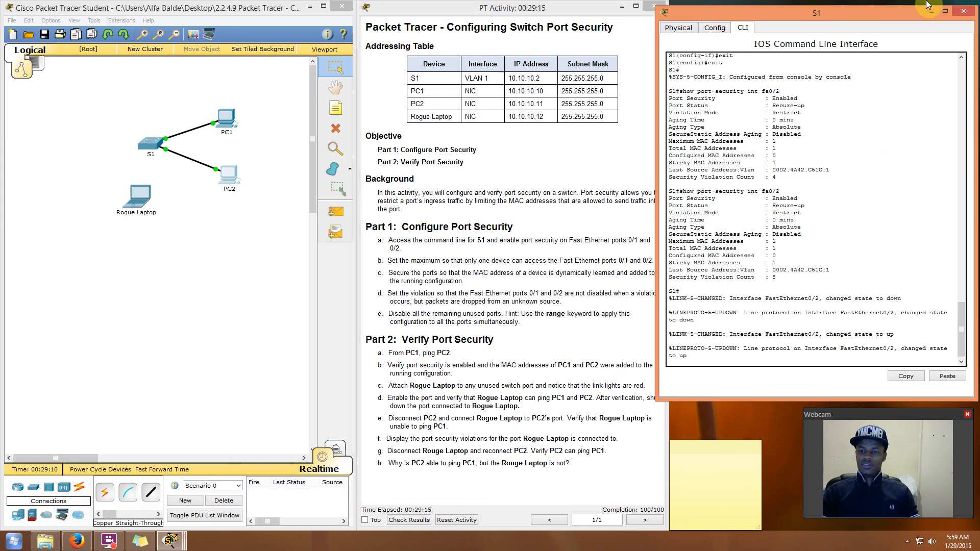